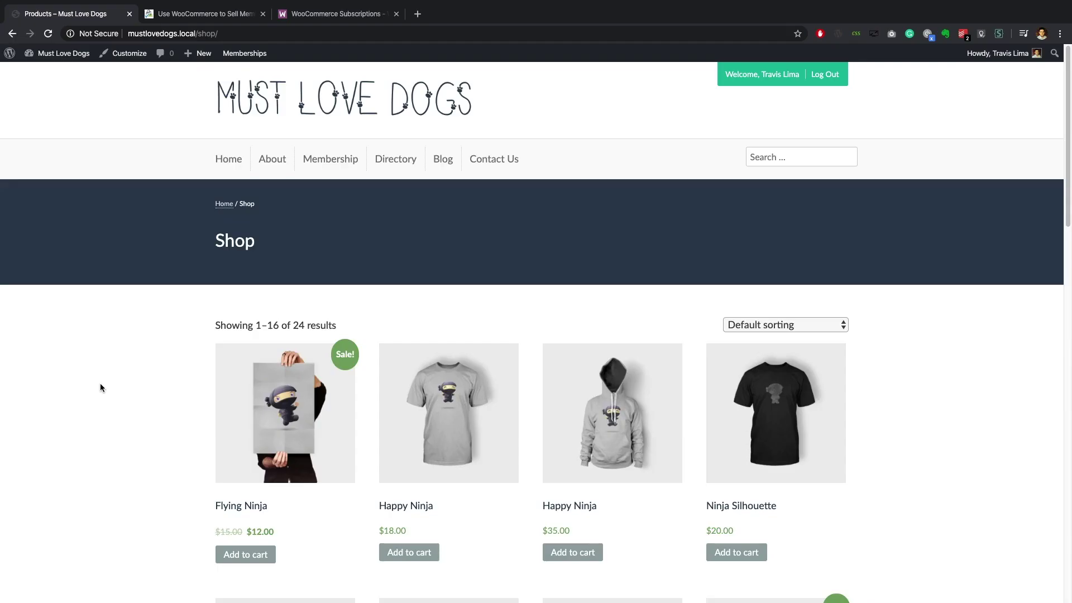
# Look through the products listed on the Must Love Dogs shop page.
pyautogui.scroll(-2, 101, 385)
pyautogui.scroll(-10, 101, 387)
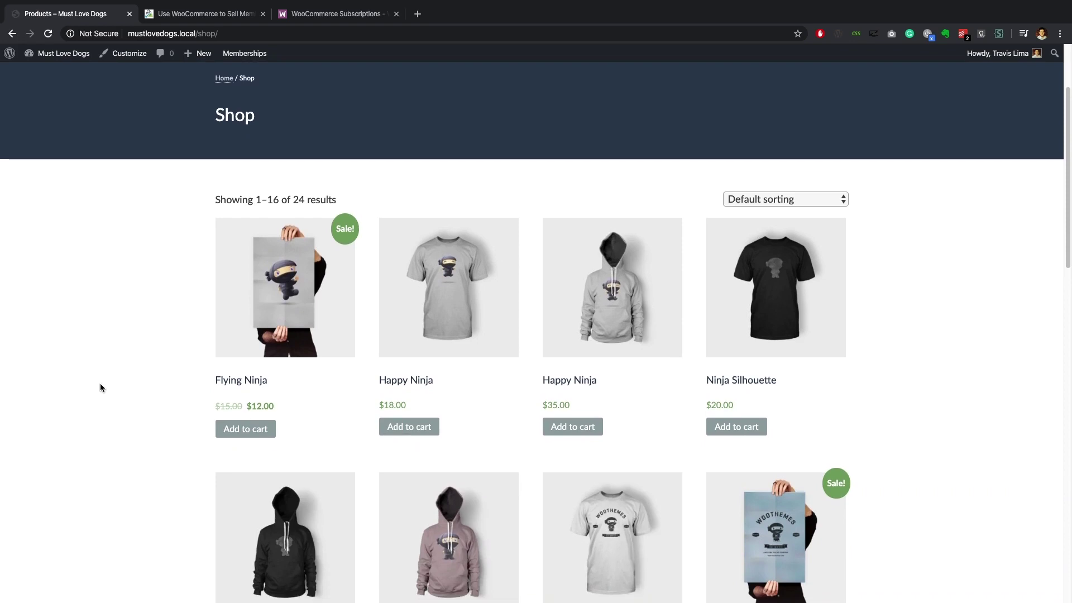
pyautogui.scroll(-9, 100, 387)
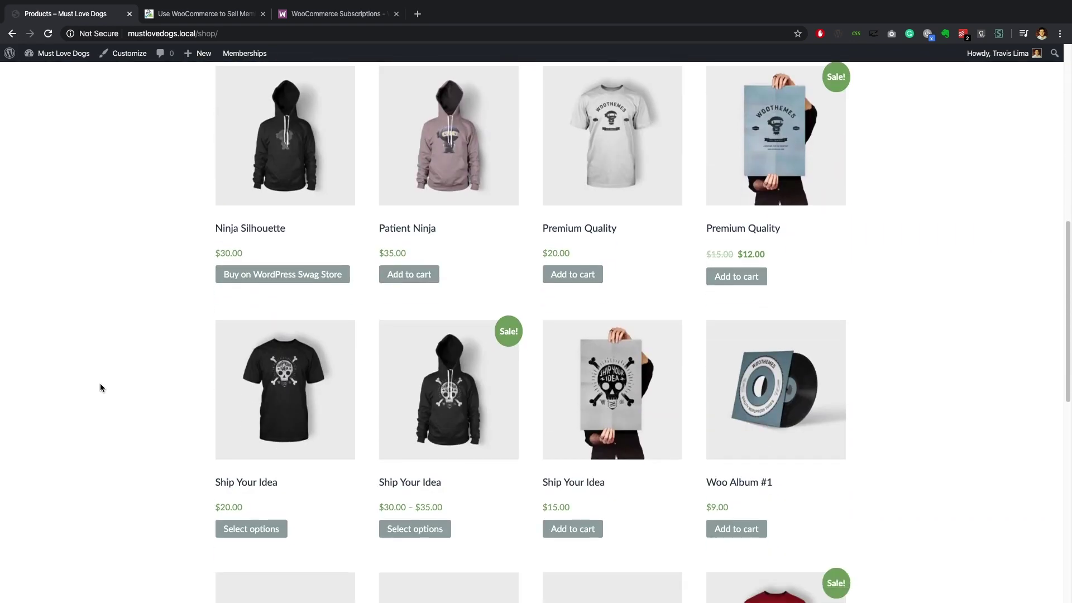
pyautogui.scroll(-3, 100, 387)
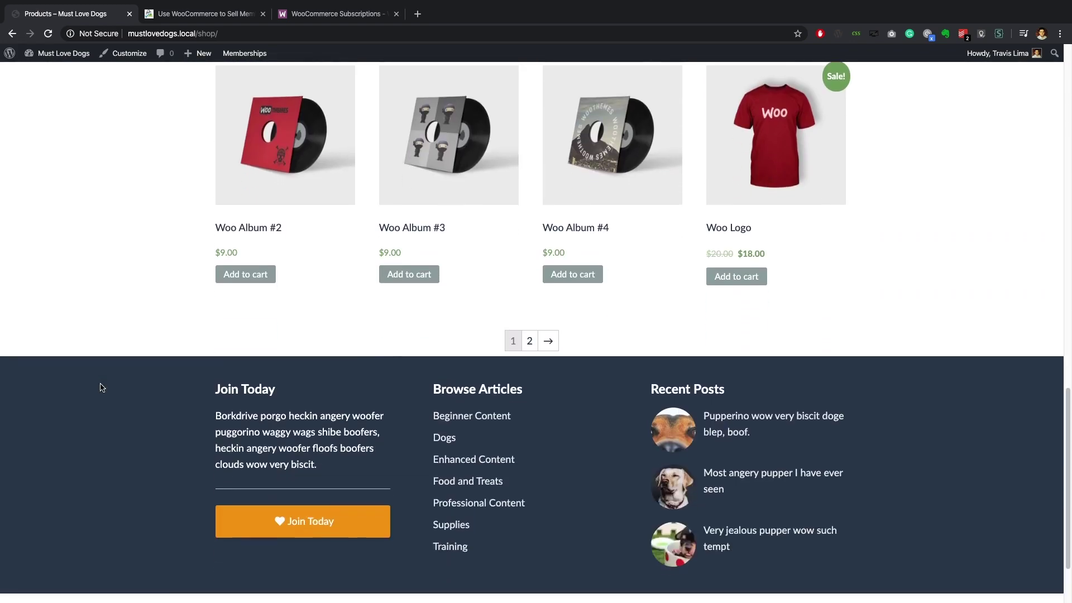
pyautogui.scroll(5, 100, 387)
pyautogui.scroll(8, 100, 387)
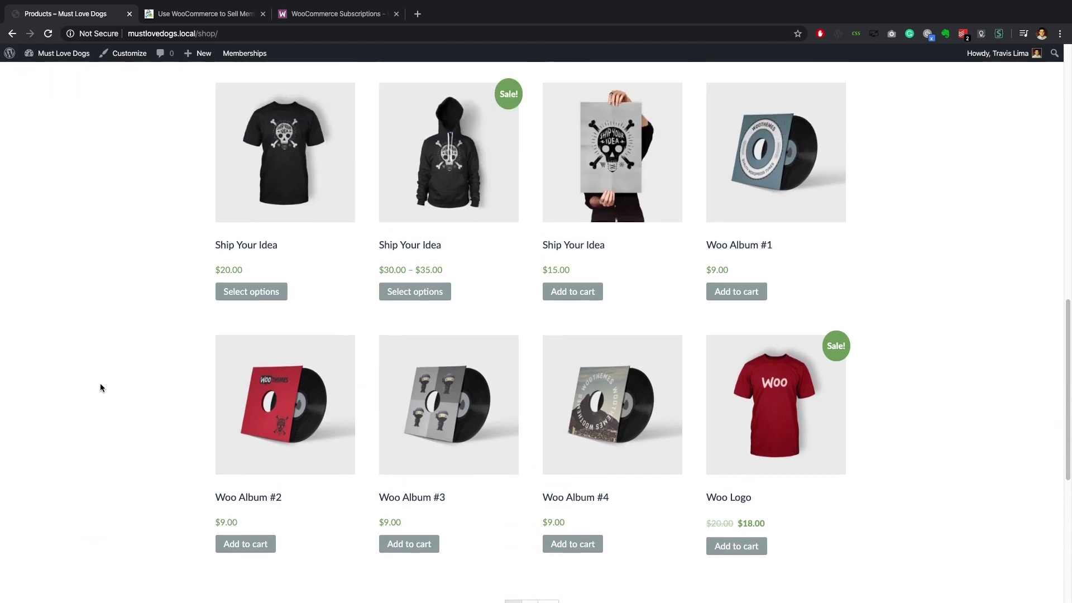
pyautogui.scroll(6, 100, 387)
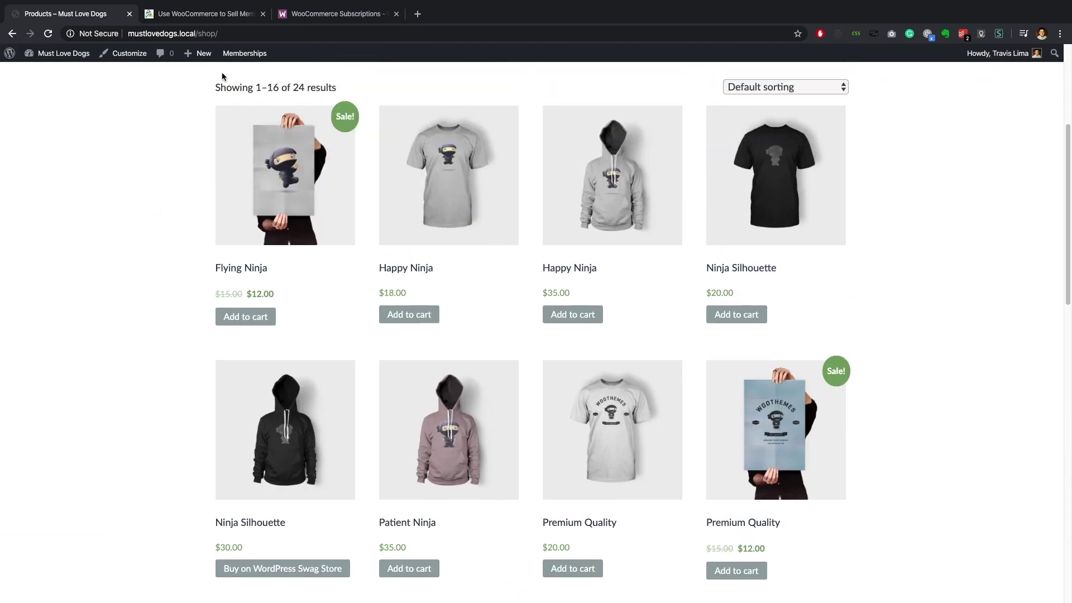
# Read the Paid Memberships Pro article on selling memberships with WooCommerce, from its introduction through the setup guide to the suggested alternatives.
pyautogui.click(205, 19)
pyautogui.scroll(20, 120, 216)
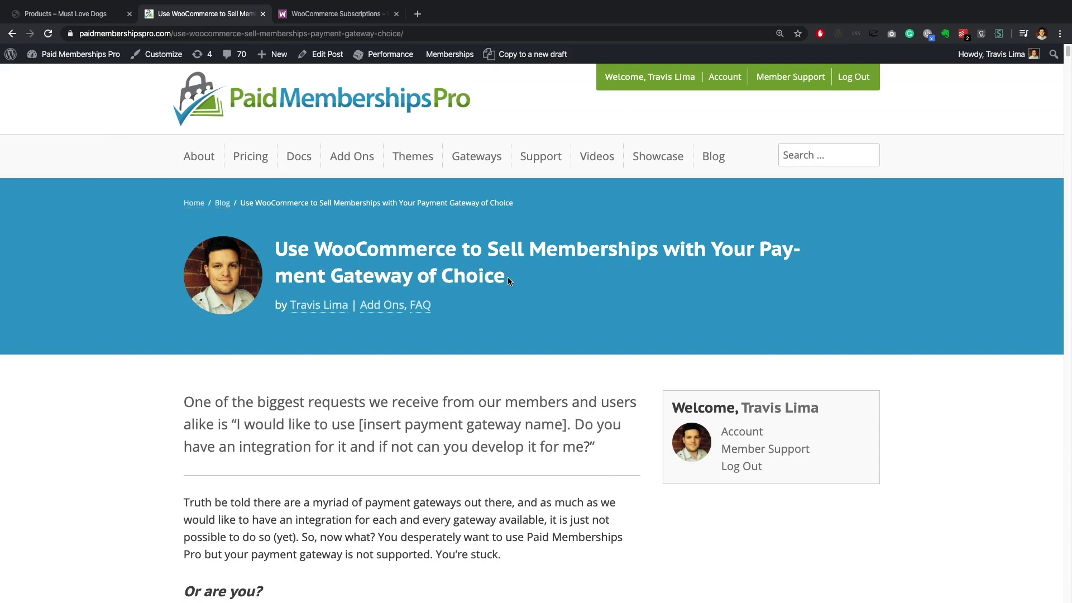
pyautogui.scroll(-3, 508, 277)
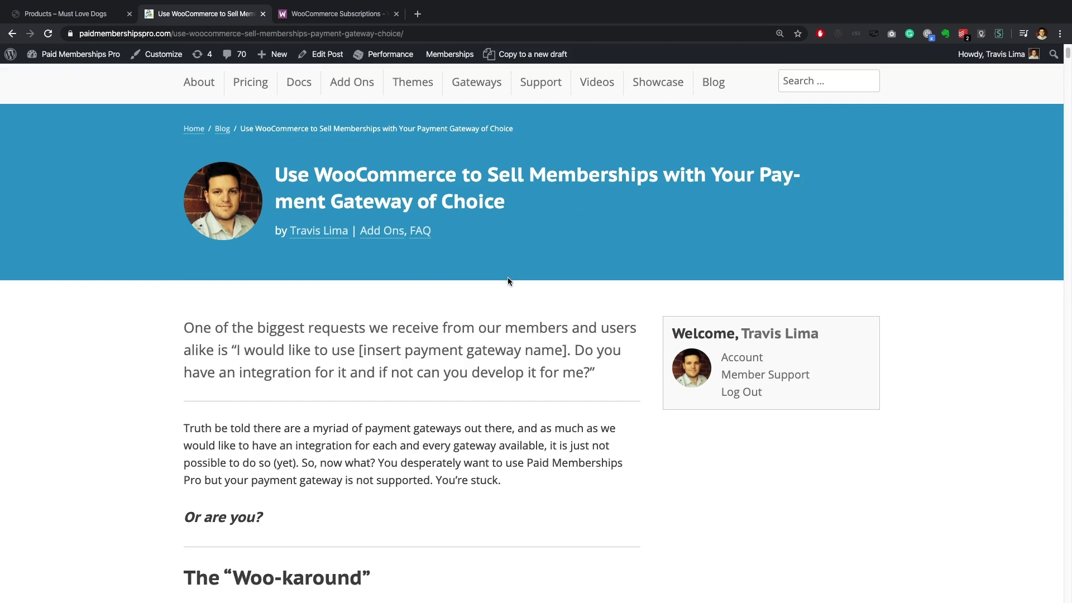
pyautogui.scroll(-5, 508, 278)
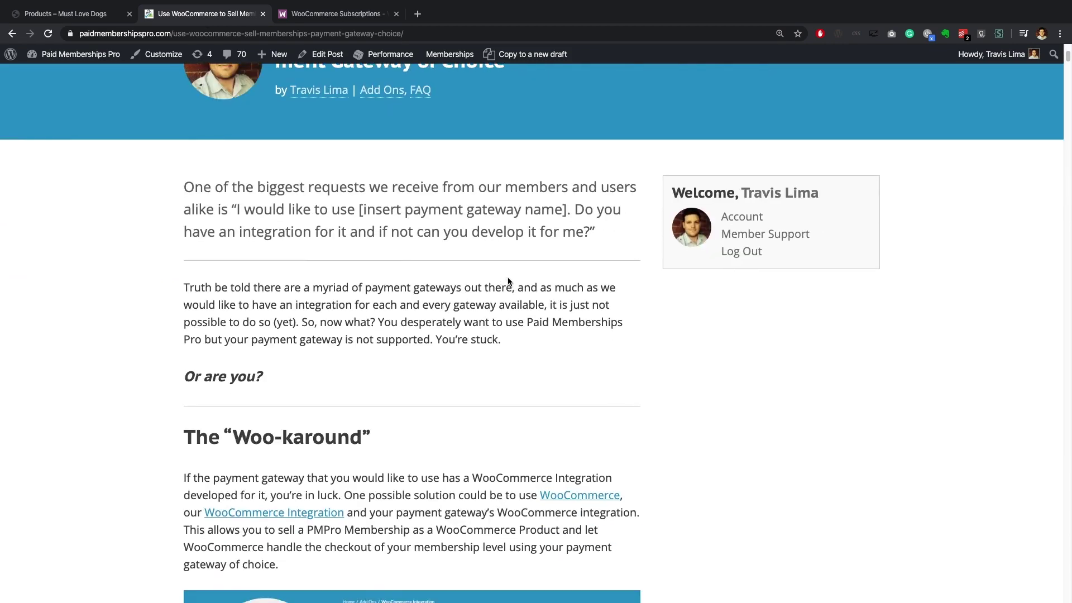
pyautogui.scroll(-5, 508, 281)
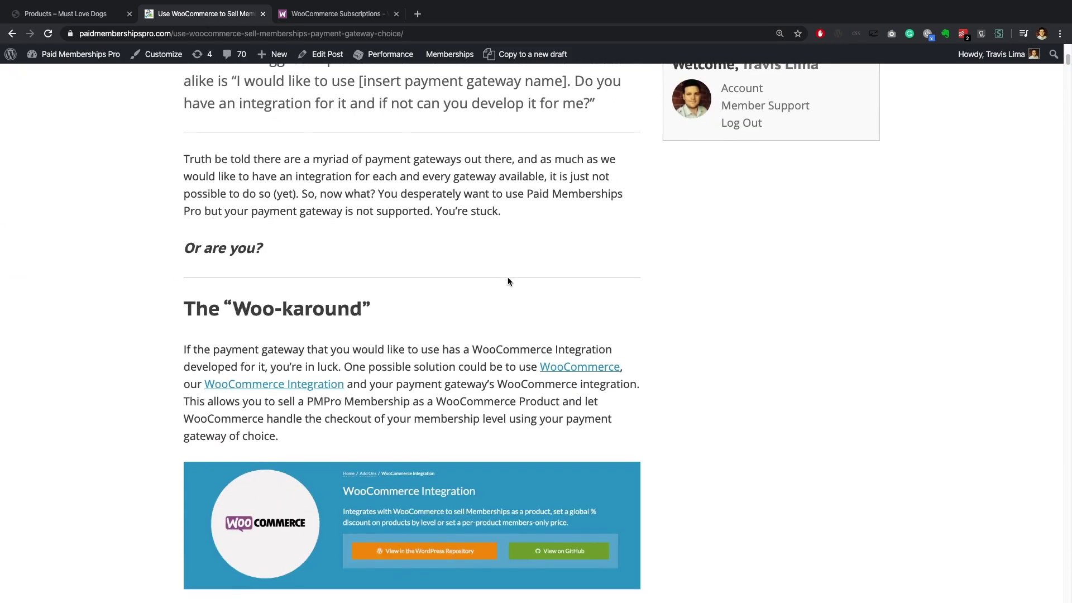
pyautogui.scroll(-7, 508, 281)
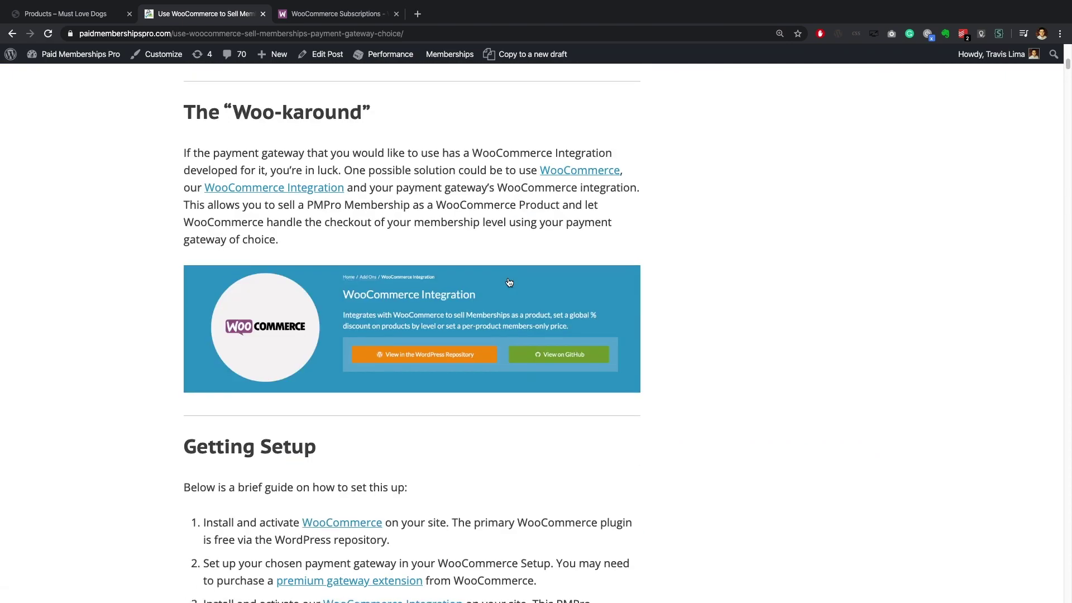
pyautogui.scroll(-6, 509, 282)
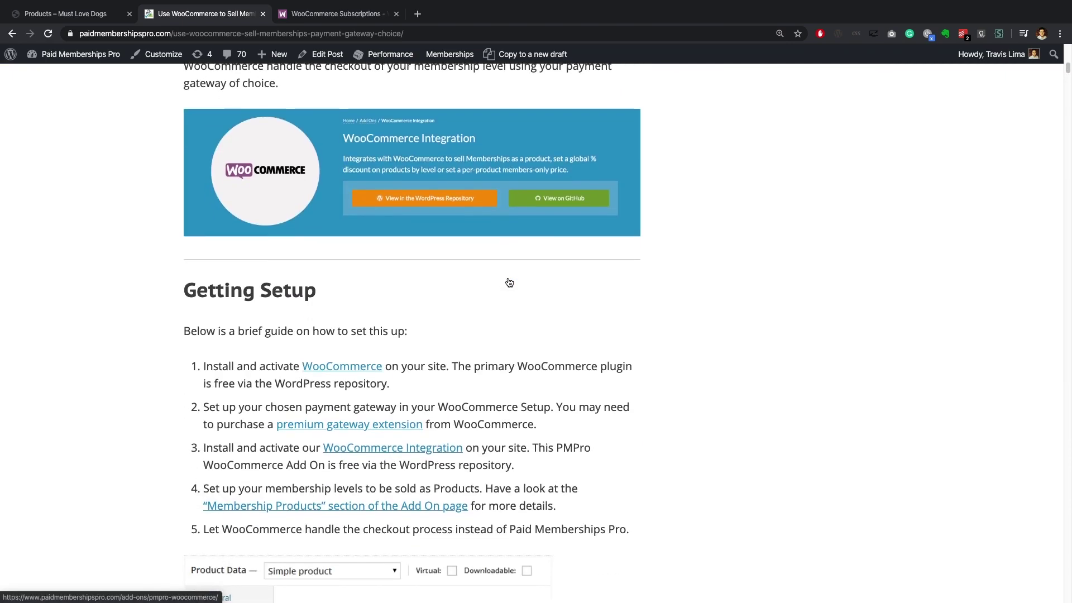
pyautogui.scroll(-10, 508, 282)
pyautogui.scroll(-13, 508, 281)
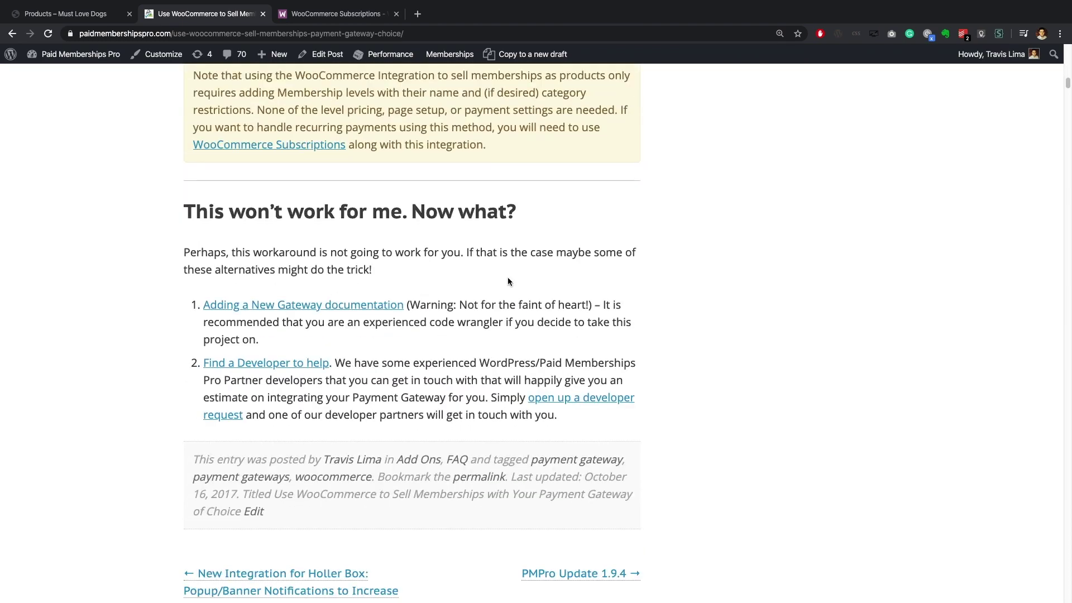
pyautogui.scroll(15, 508, 281)
pyautogui.scroll(17, 508, 281)
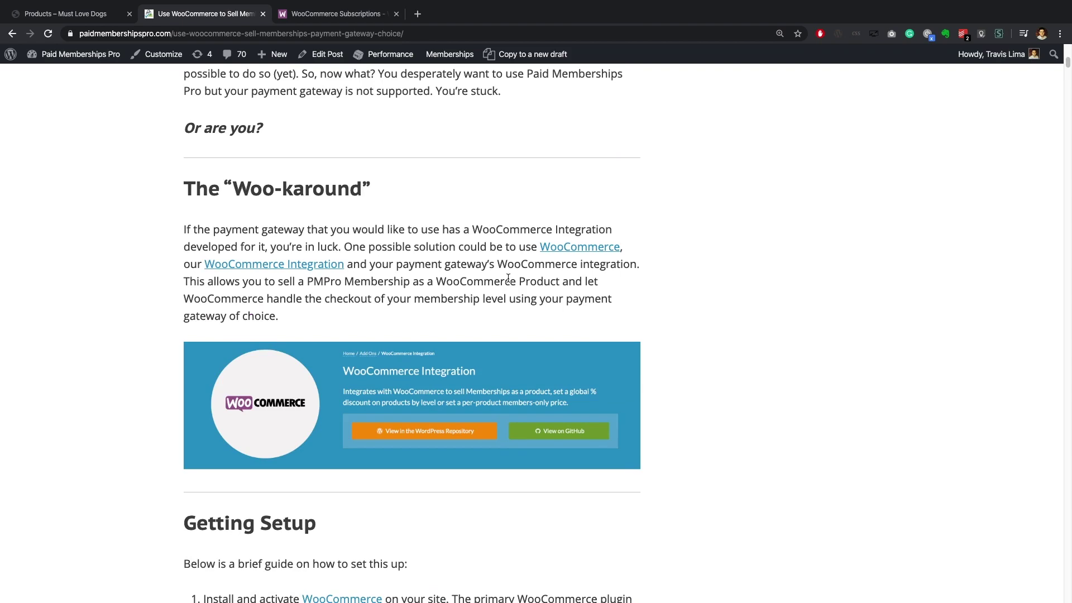
pyautogui.scroll(16, 508, 278)
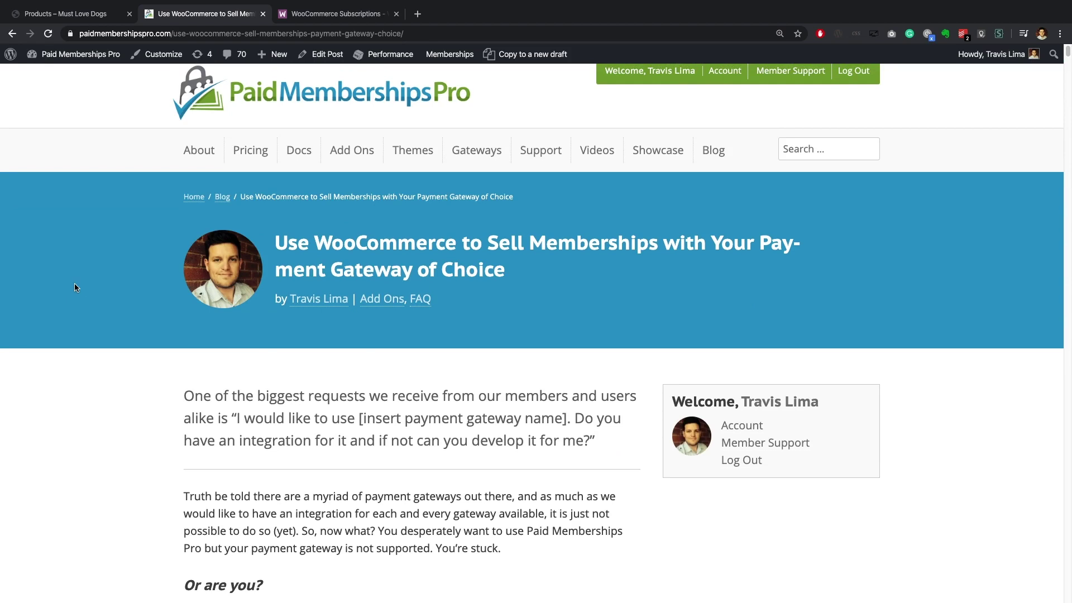
# Return to the Must Love Dogs shop and open the product page of the Ship Your Idea hoodie.
pyautogui.click(55, 13)
pyautogui.scroll(5, 61, 189)
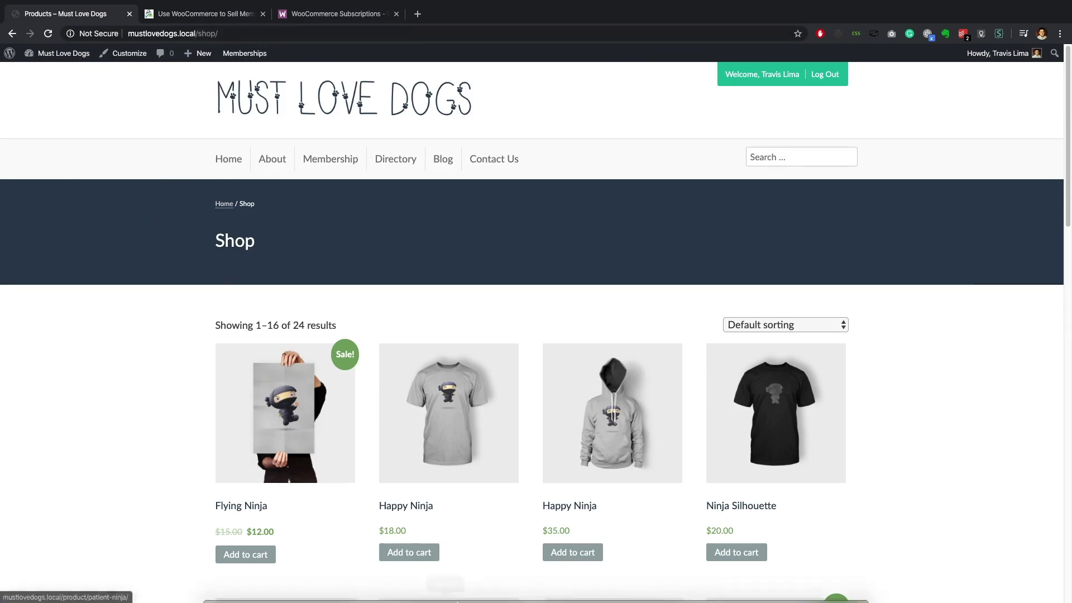
pyautogui.moveTo(480, 586)
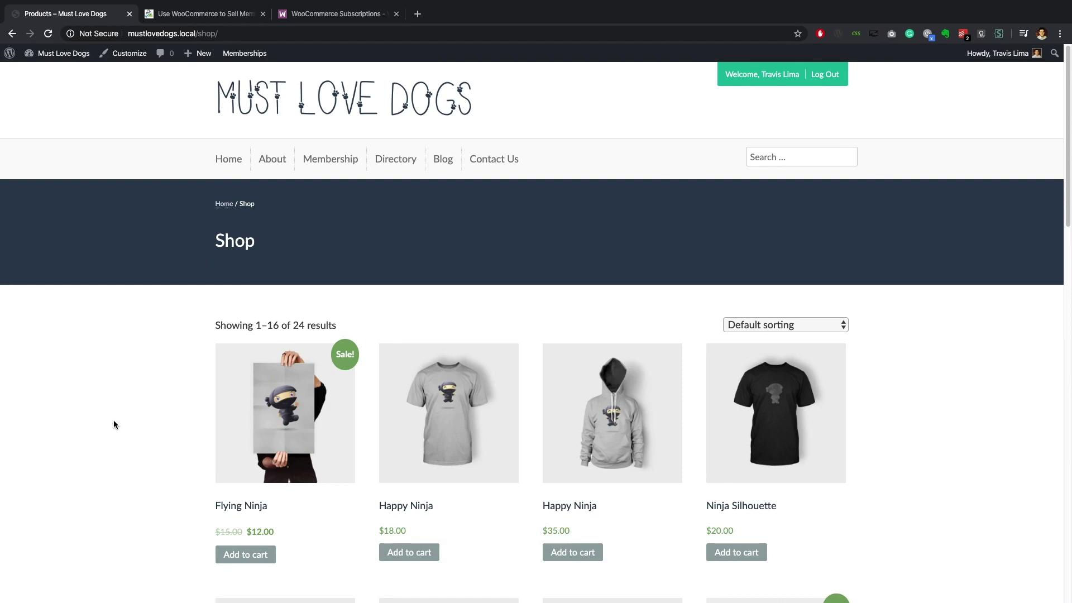
pyautogui.scroll(-3, 112, 420)
pyautogui.scroll(-6, 113, 423)
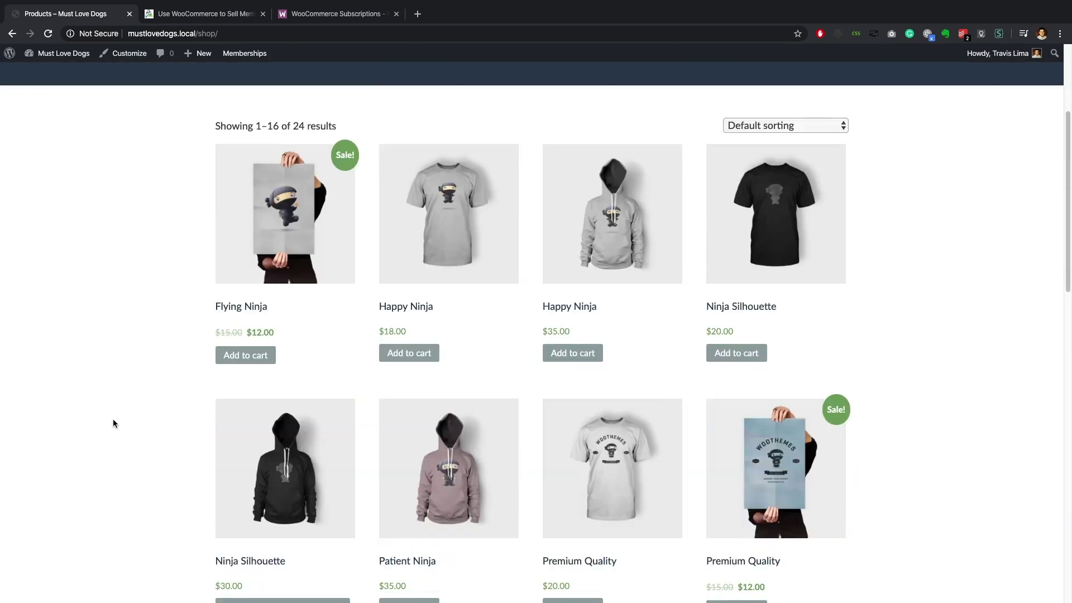
pyautogui.scroll(-5, 112, 430)
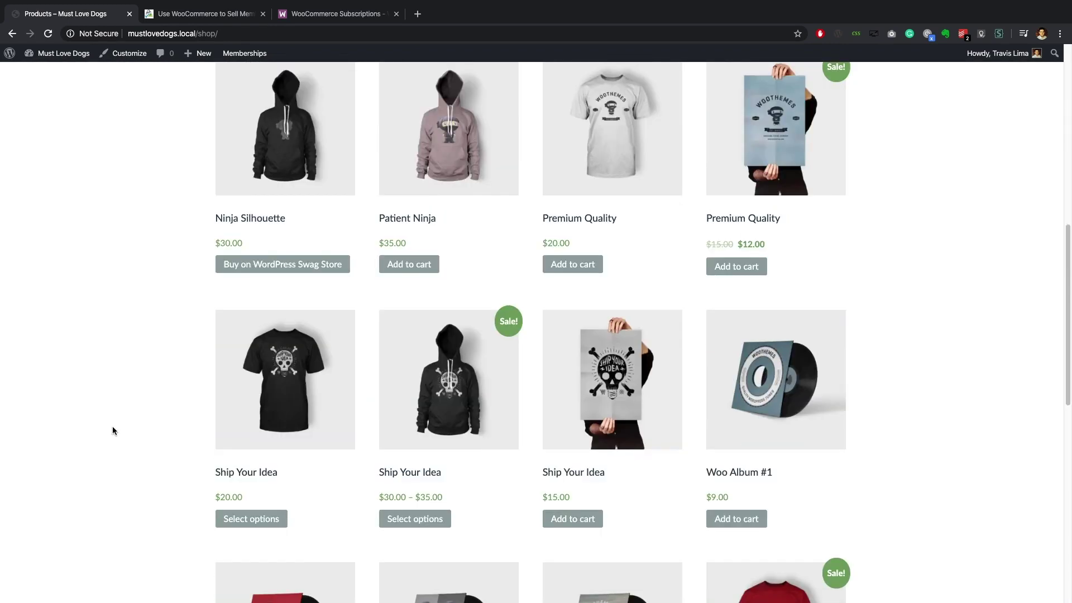
pyautogui.scroll(-1, 112, 430)
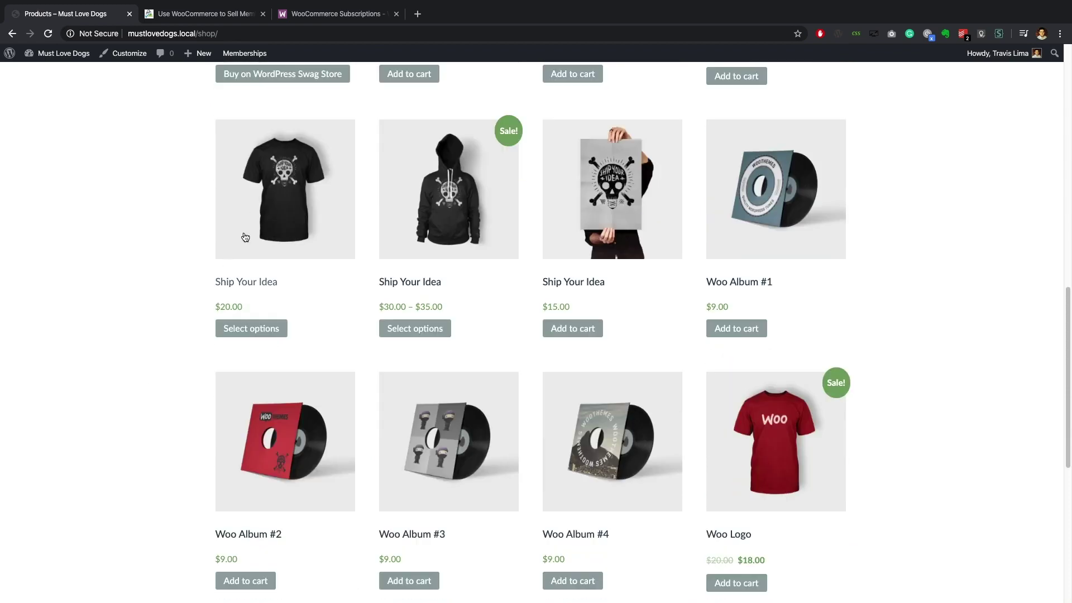
pyautogui.click(448, 180)
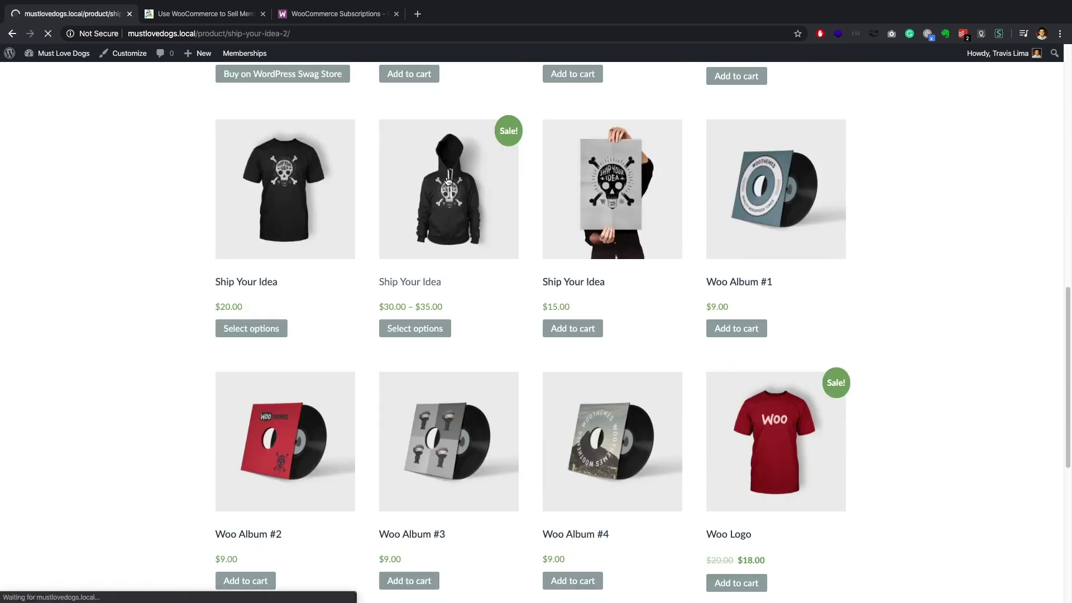
# Examine the hoodie's Color and Size choices, price and description, keeping Black and L selected.
pyautogui.scroll(-4, 429, 320)
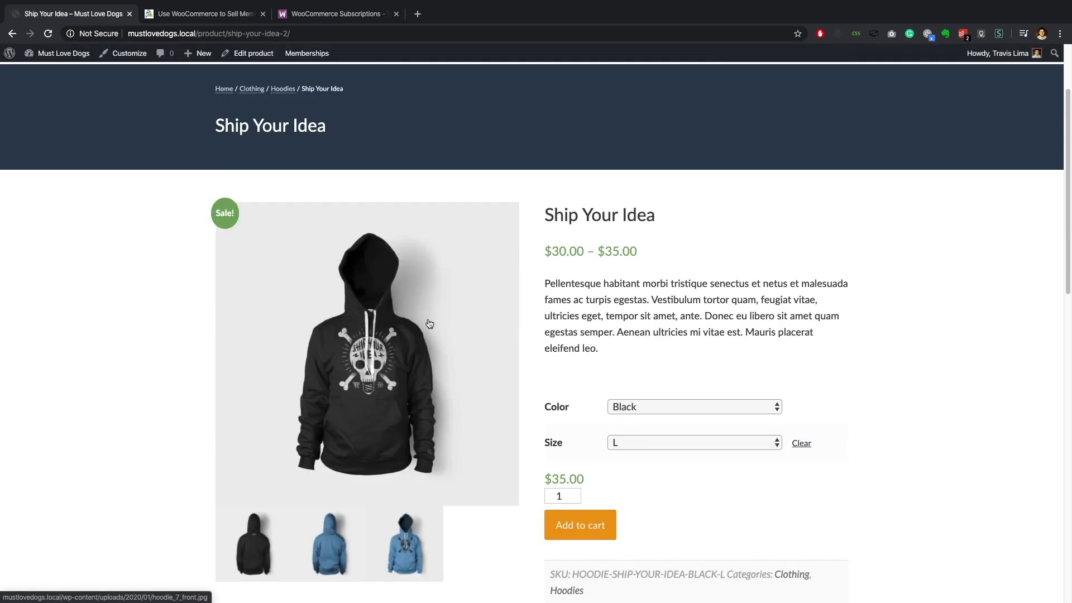
pyautogui.click(675, 347)
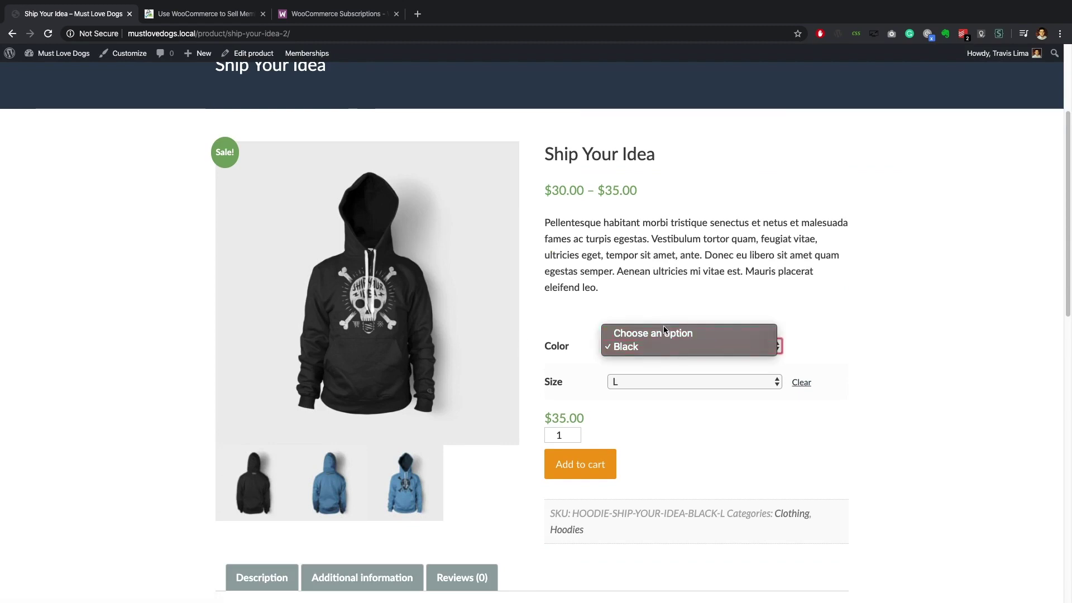
pyautogui.click(662, 382)
pyautogui.click(662, 380)
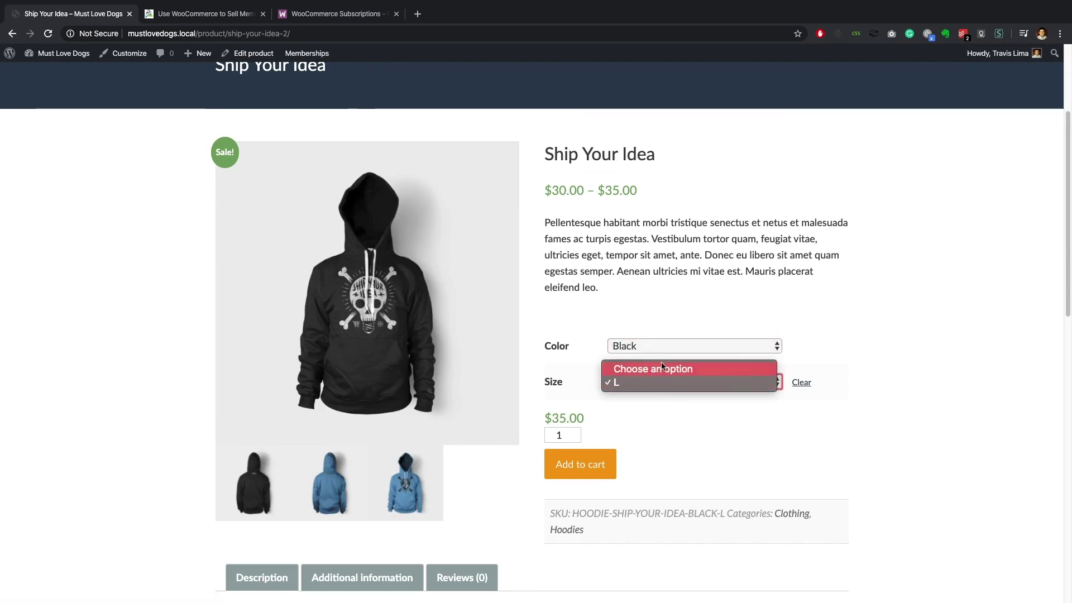
pyautogui.click(655, 386)
pyautogui.scroll(-1, 680, 293)
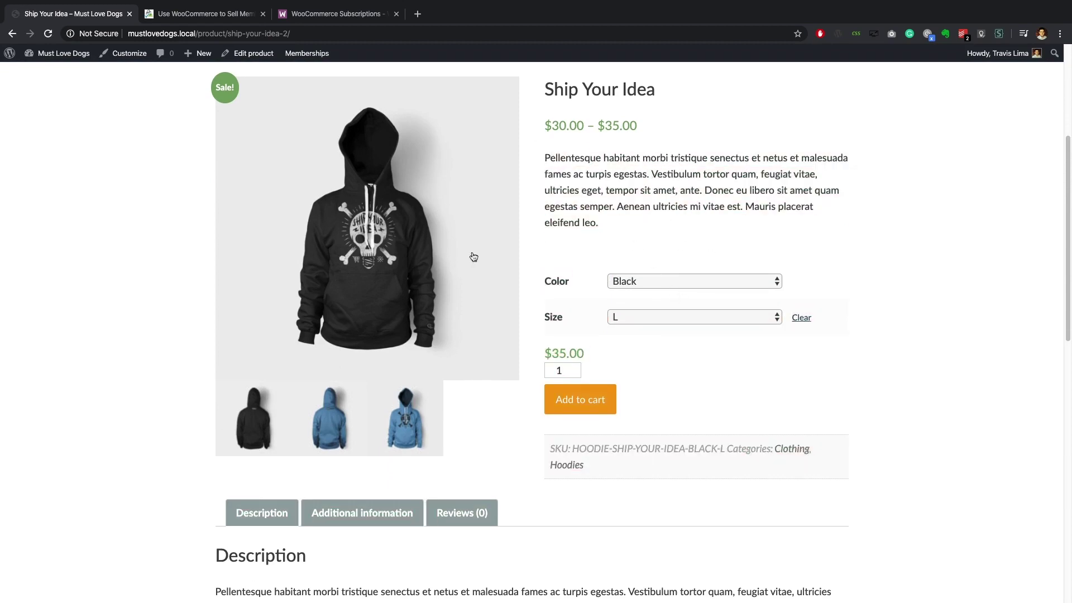
pyautogui.scroll(5, 195, 298)
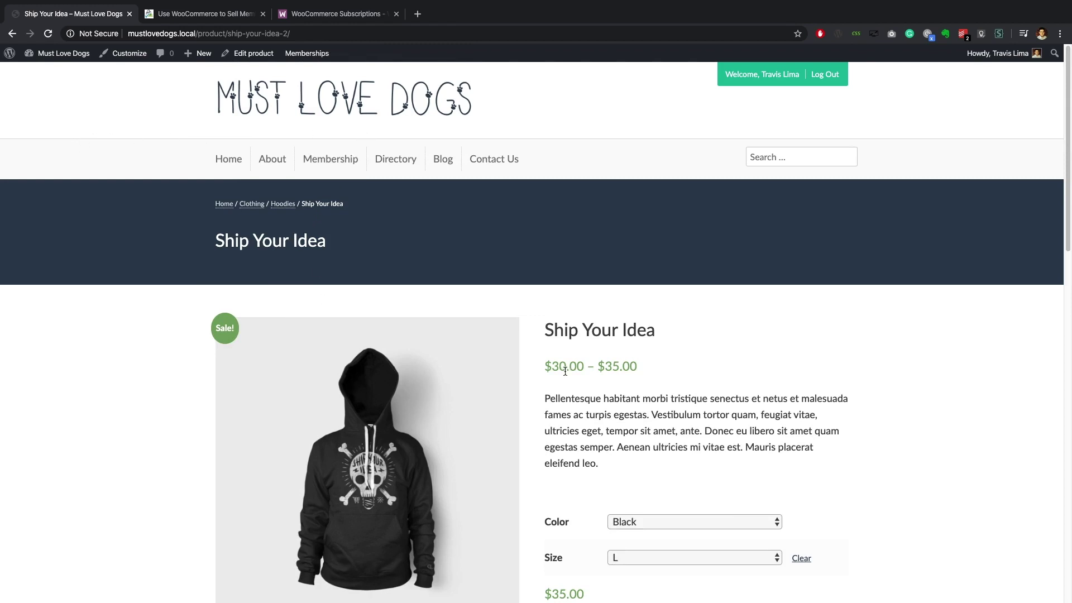
pyautogui.scroll(-3, 641, 347)
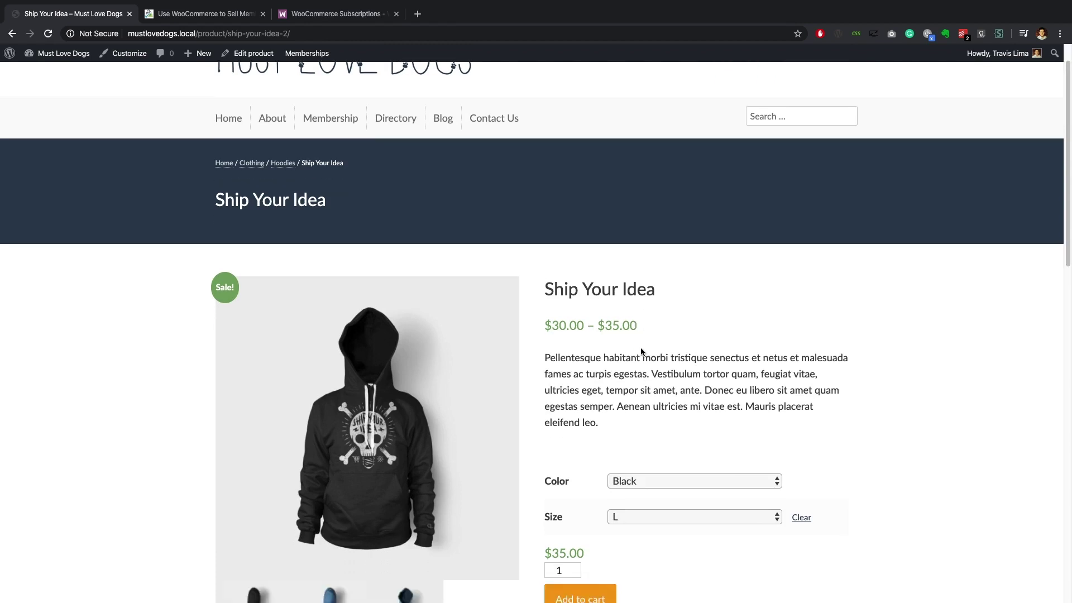
pyautogui.scroll(-5, 535, 333)
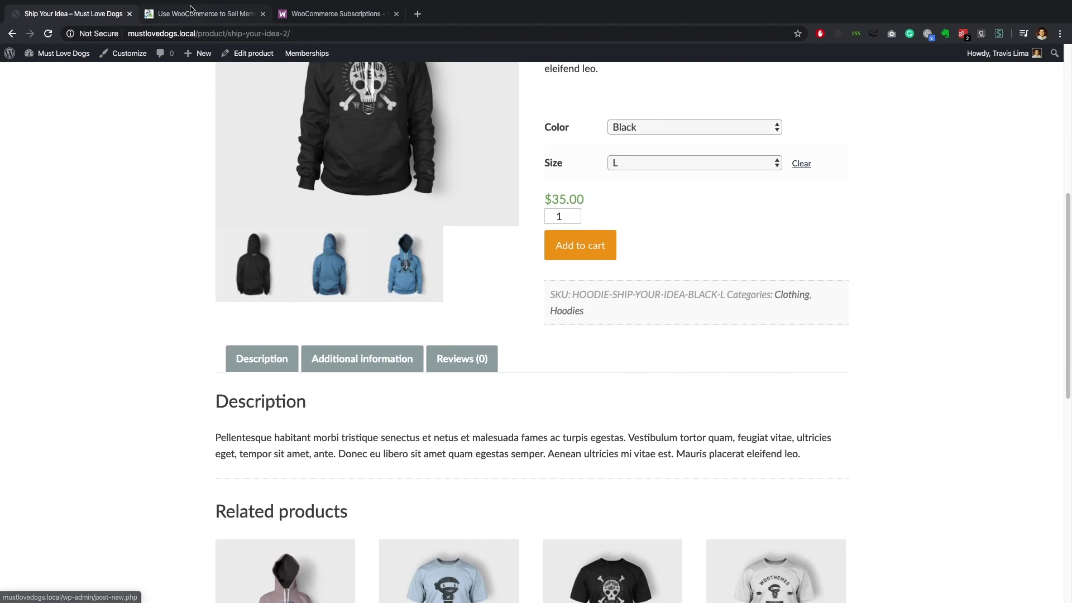
# Review the Getting Setup guide in the Paid Memberships Pro article and highlight the payment gateway wording in its title.
pyautogui.click(190, 12)
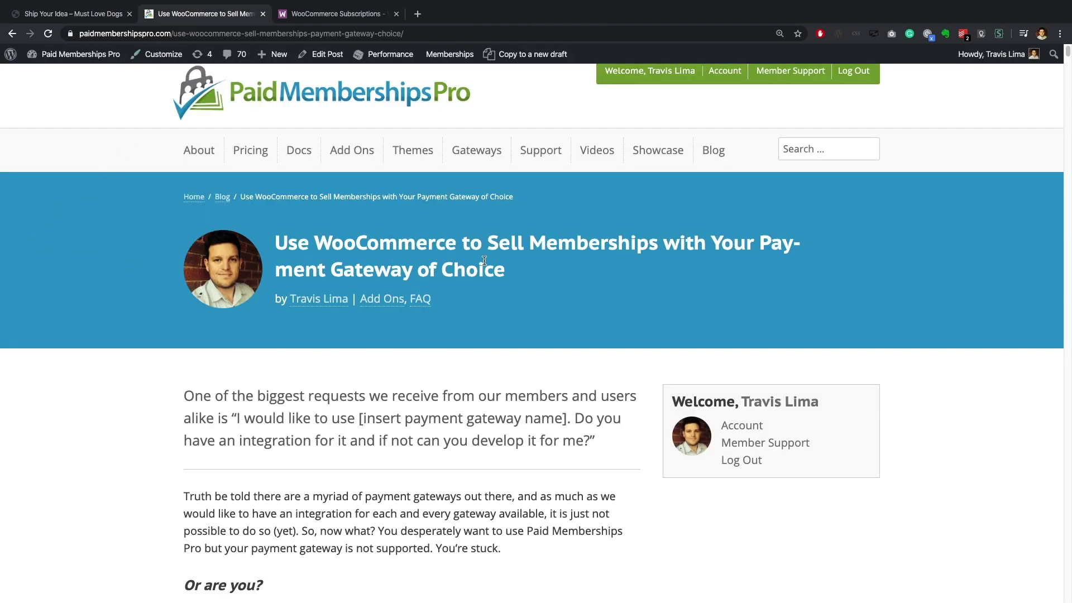
pyautogui.scroll(-10, 386, 301)
pyautogui.scroll(-5, 386, 303)
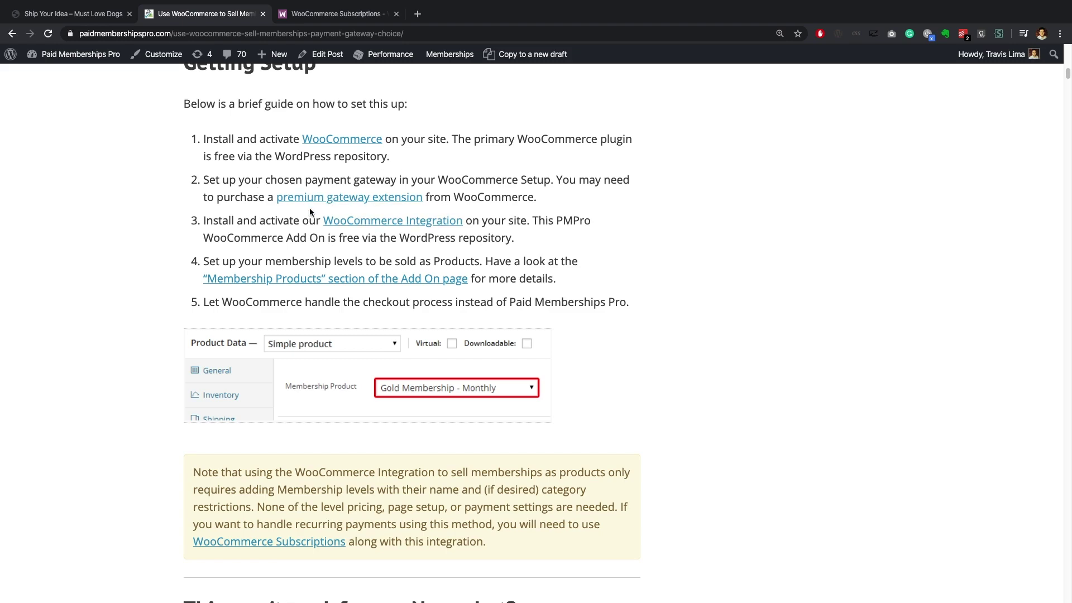
pyautogui.scroll(1, 222, 198)
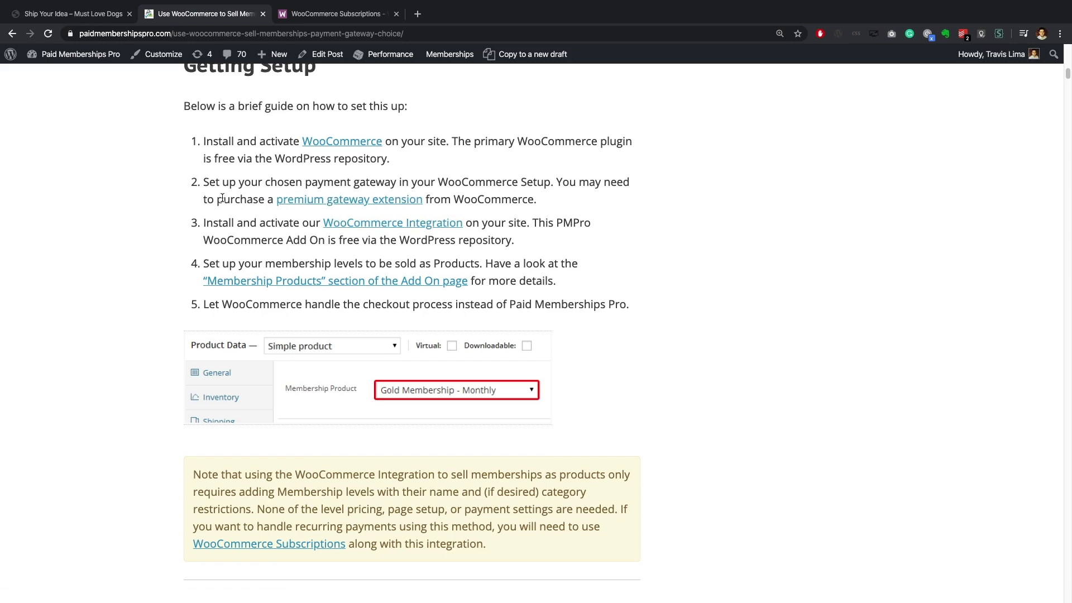
pyautogui.scroll(1, 222, 199)
pyautogui.scroll(15, 222, 198)
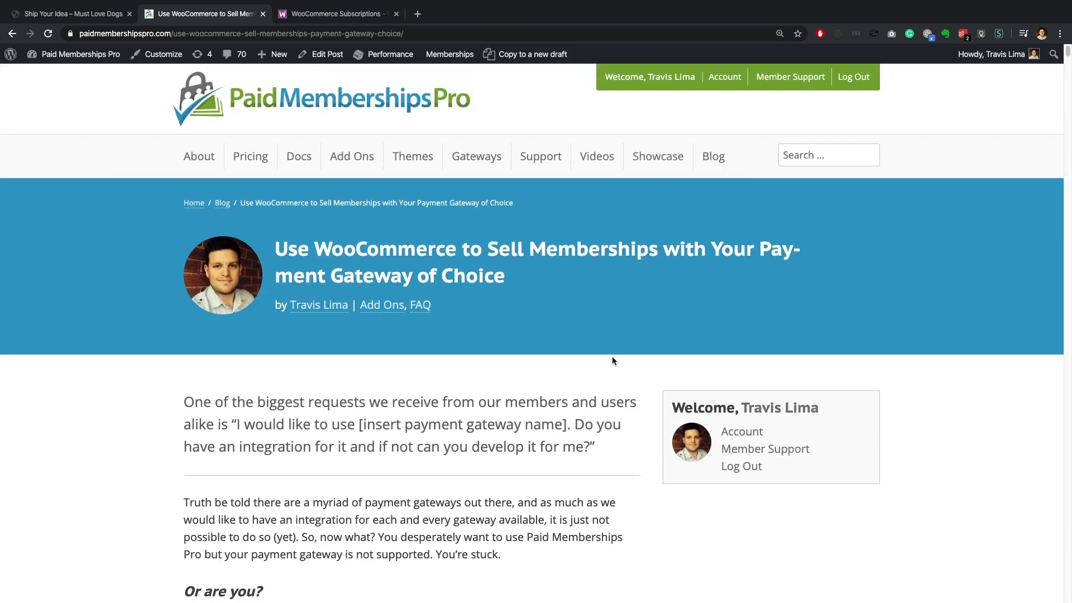
pyautogui.moveTo(713, 244); pyautogui.dragTo(761, 246)
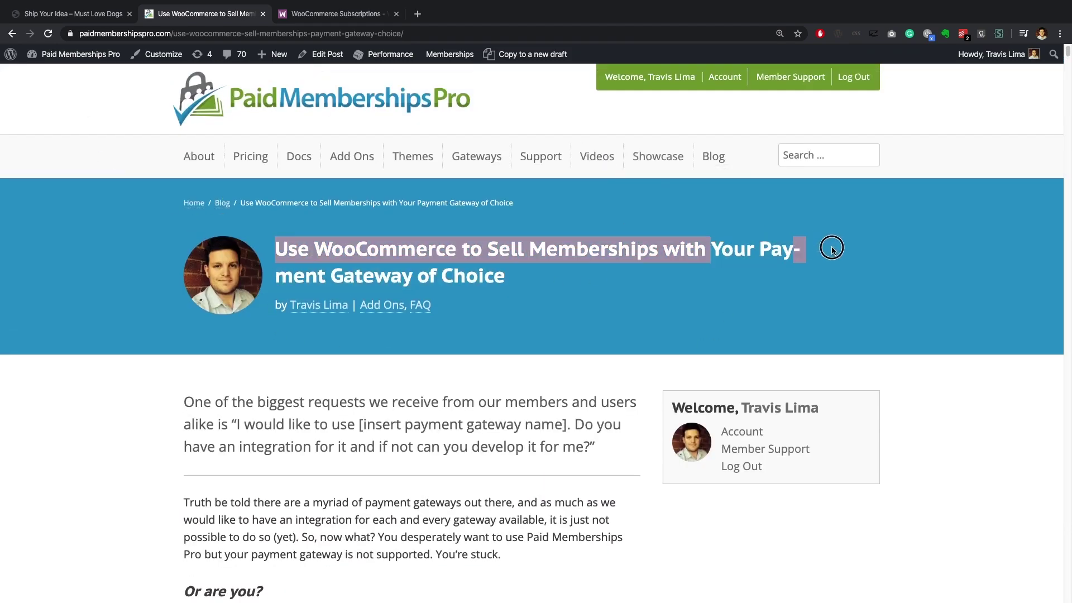
pyautogui.moveTo(442, 276); pyautogui.dragTo(535, 278)
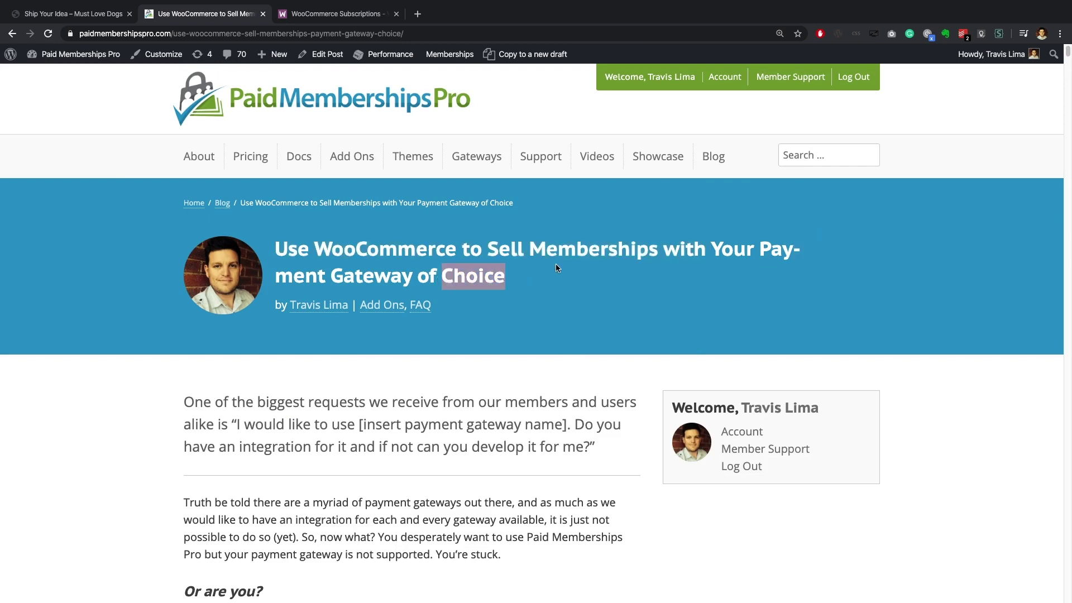
# Open the site's Support page in a new browser tab and show the list of available payment gateways.
pyautogui.keyDown('super'); pyautogui.click(544, 160); pyautogui.keyUp('super')
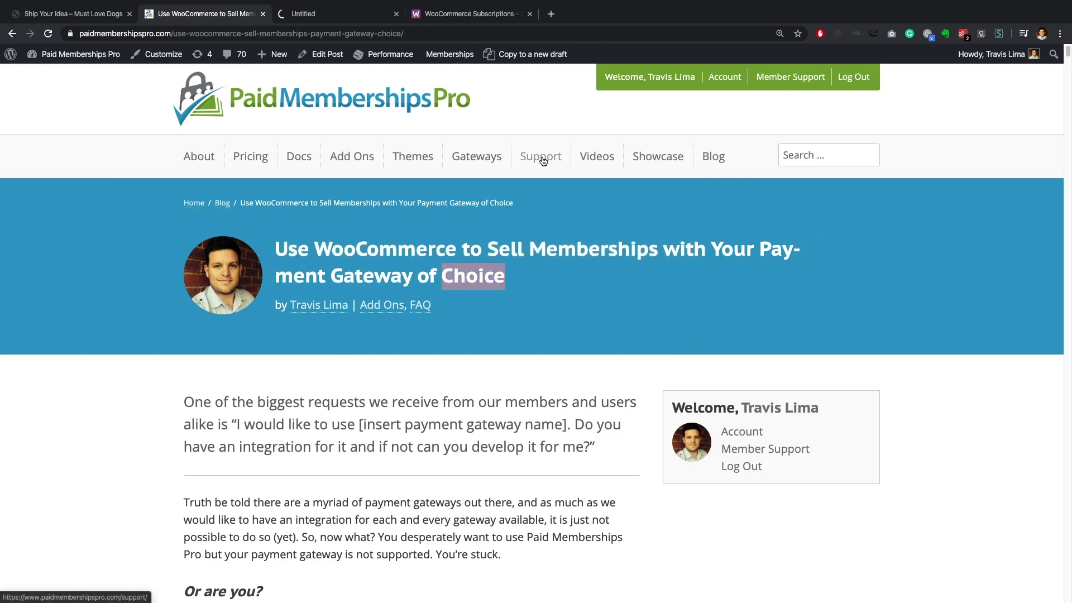
pyautogui.moveTo(475, 162)
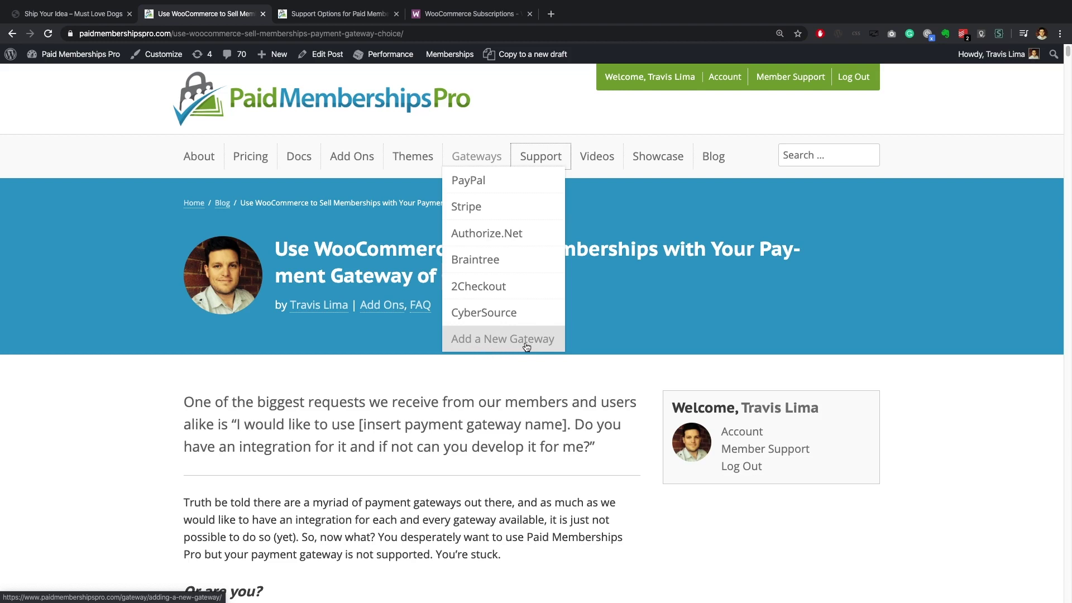
# Review the Woo-karound section of the Paid Memberships Pro article and highlight its heading.
pyautogui.click(625, 323)
pyautogui.scroll(-5, 619, 321)
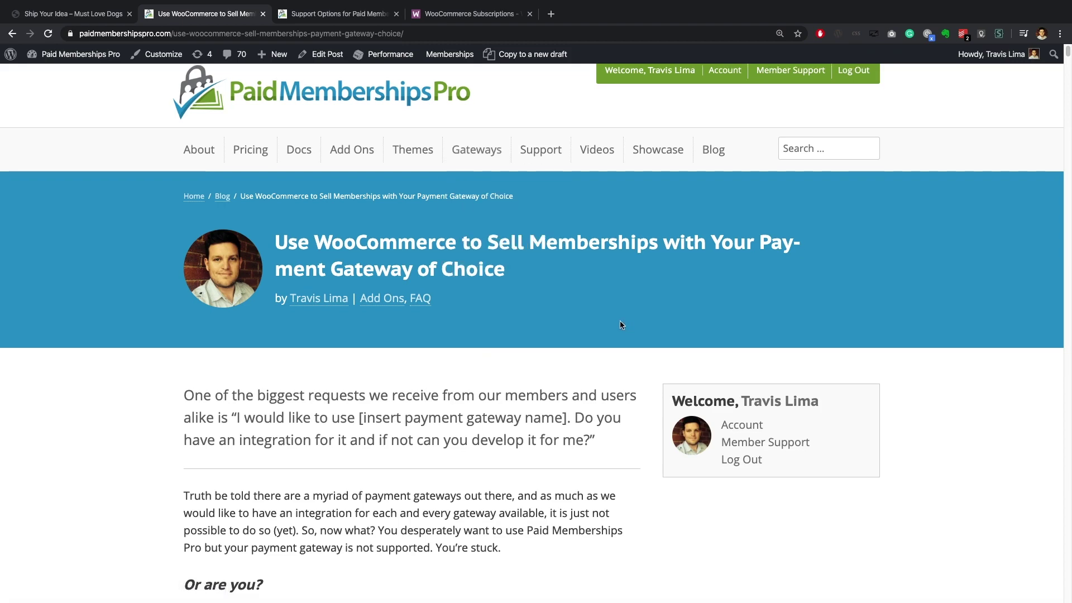
pyautogui.scroll(-10, 620, 323)
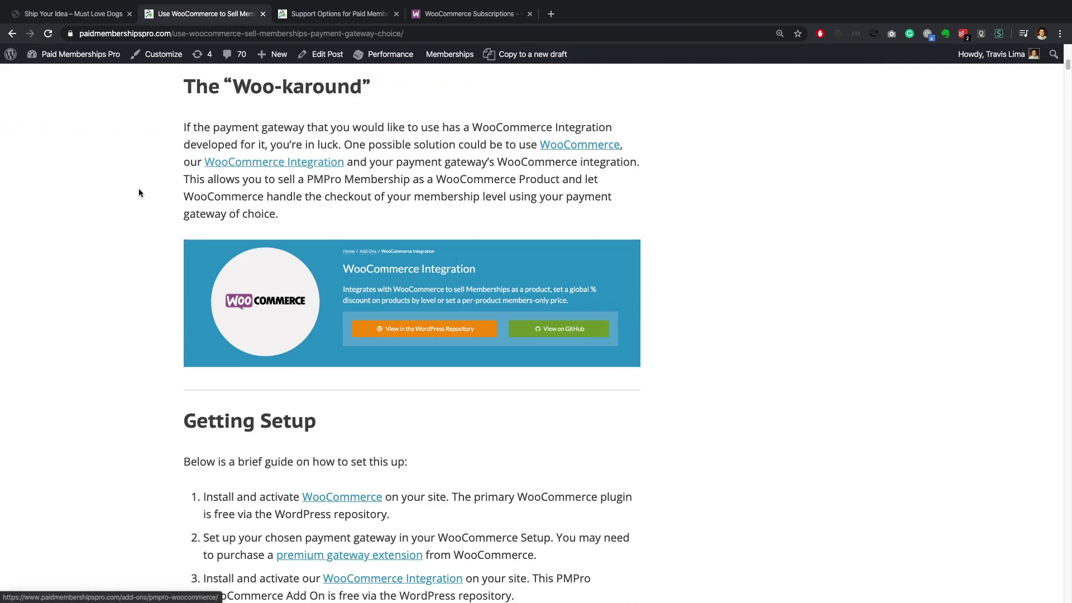
pyautogui.moveTo(195, 87); pyautogui.dragTo(402, 88)
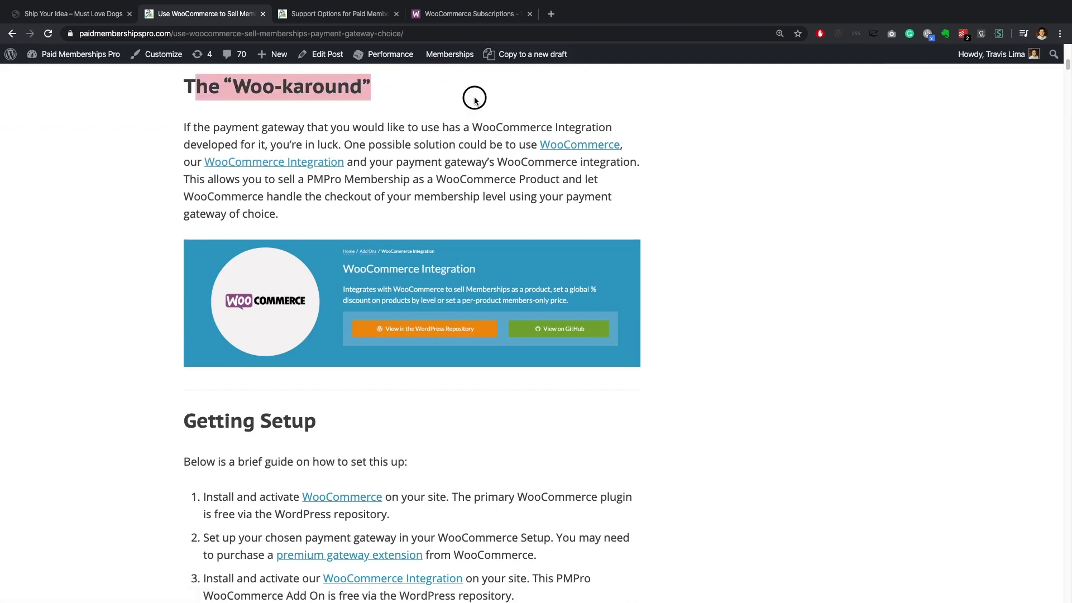
pyautogui.click(473, 98)
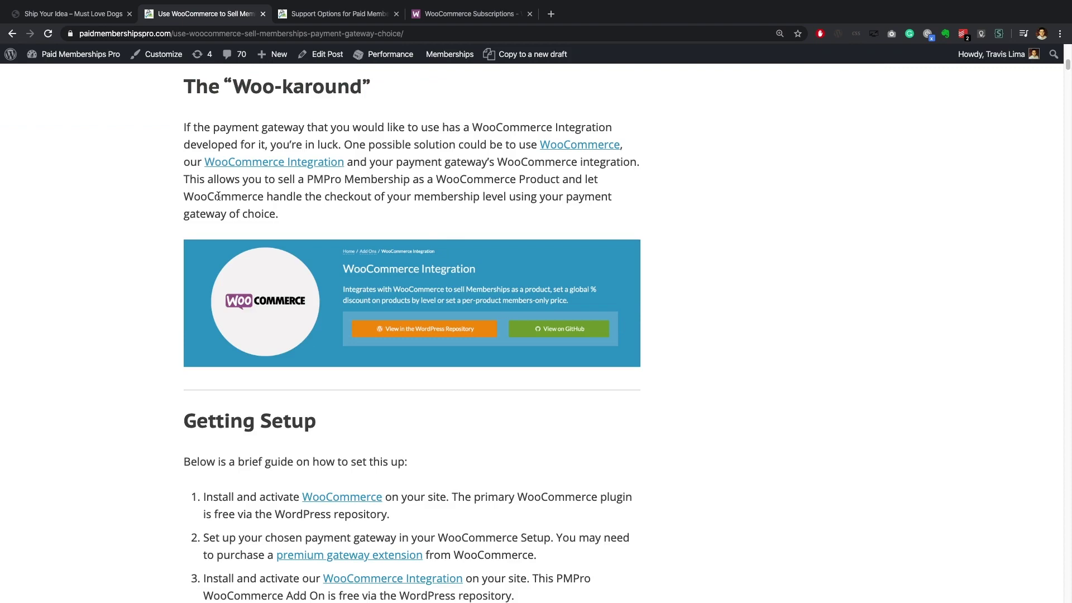
pyautogui.scroll(15, 219, 196)
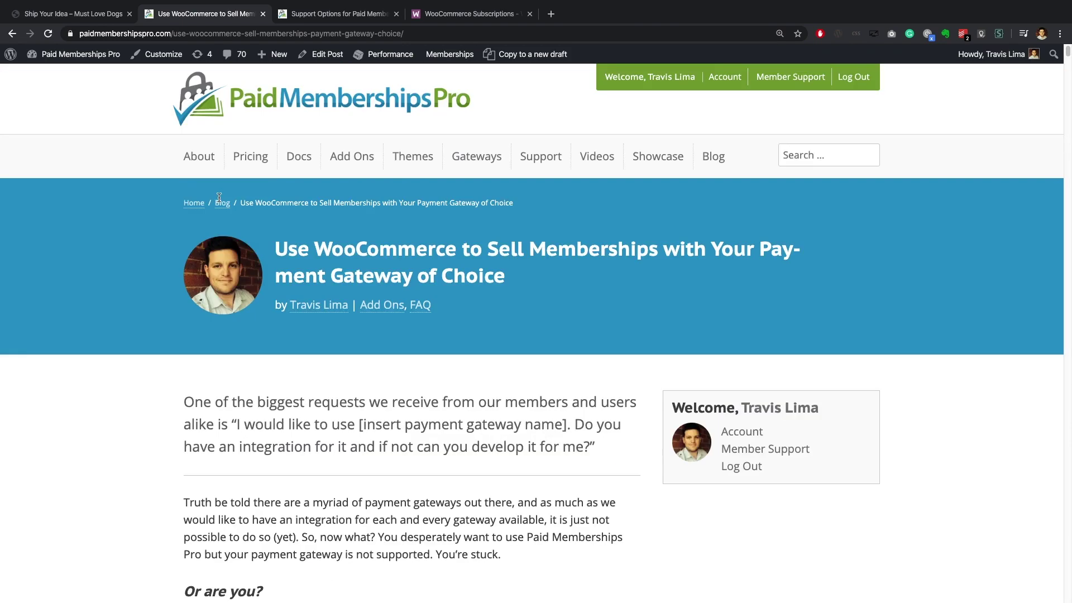
pyautogui.scroll(-9, 146, 217)
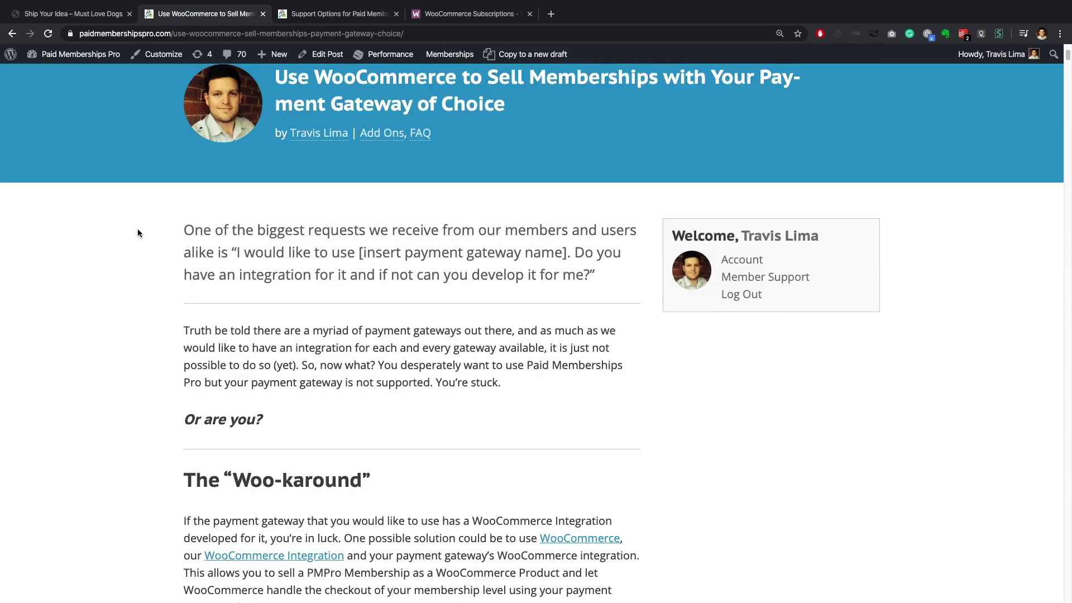
# Review the Getting Setup steps, highlighting the WooCommerce gateway setup wording and the instruction to let WooCommerce handle the checkout process.
pyautogui.scroll(-7, 138, 233)
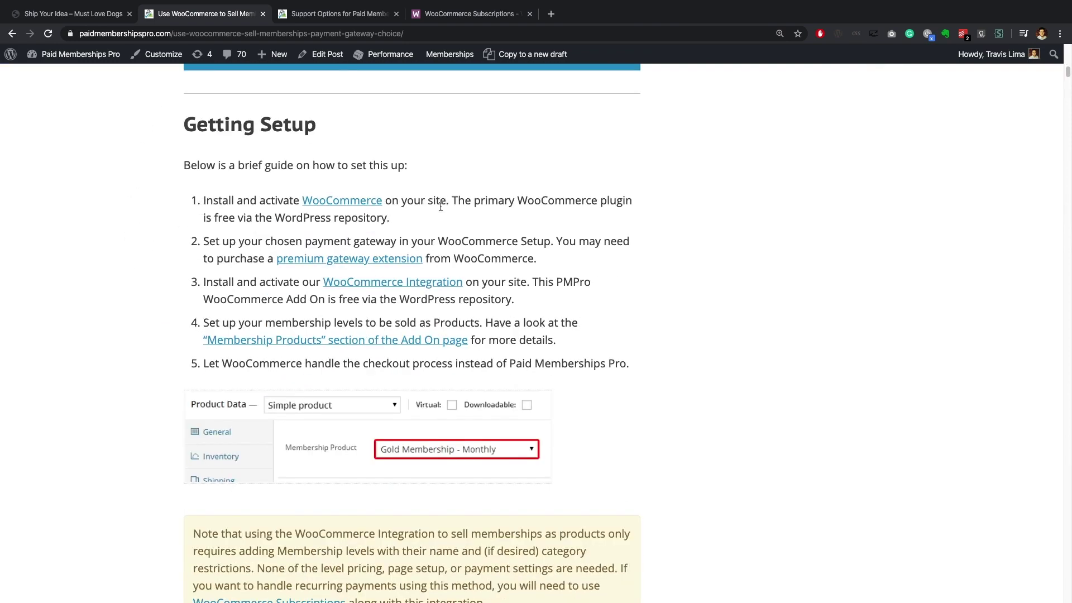
pyautogui.moveTo(385, 240); pyautogui.dragTo(530, 238)
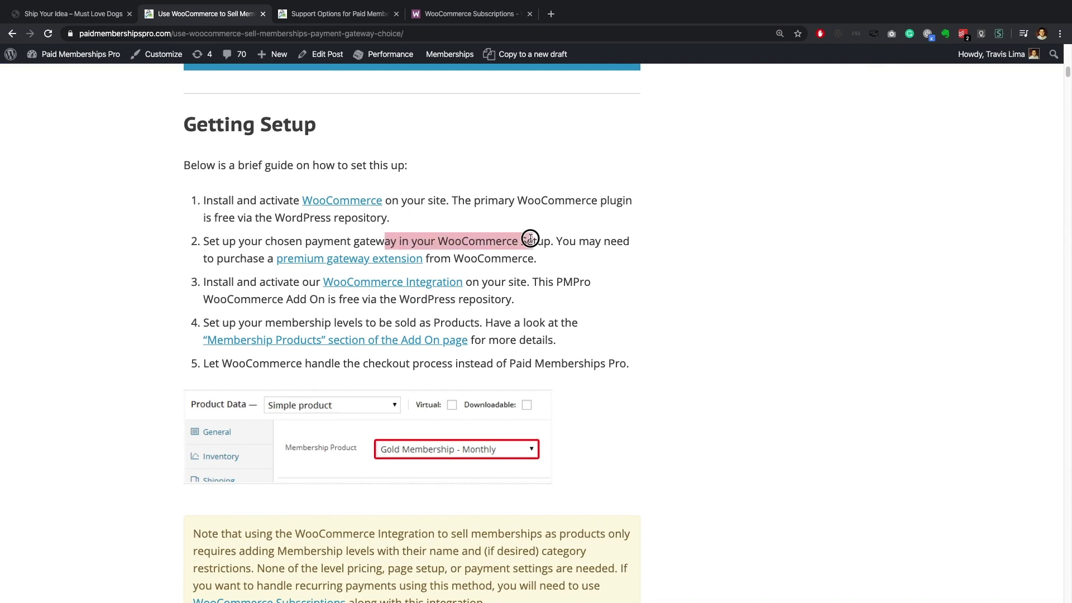
pyautogui.click(515, 246)
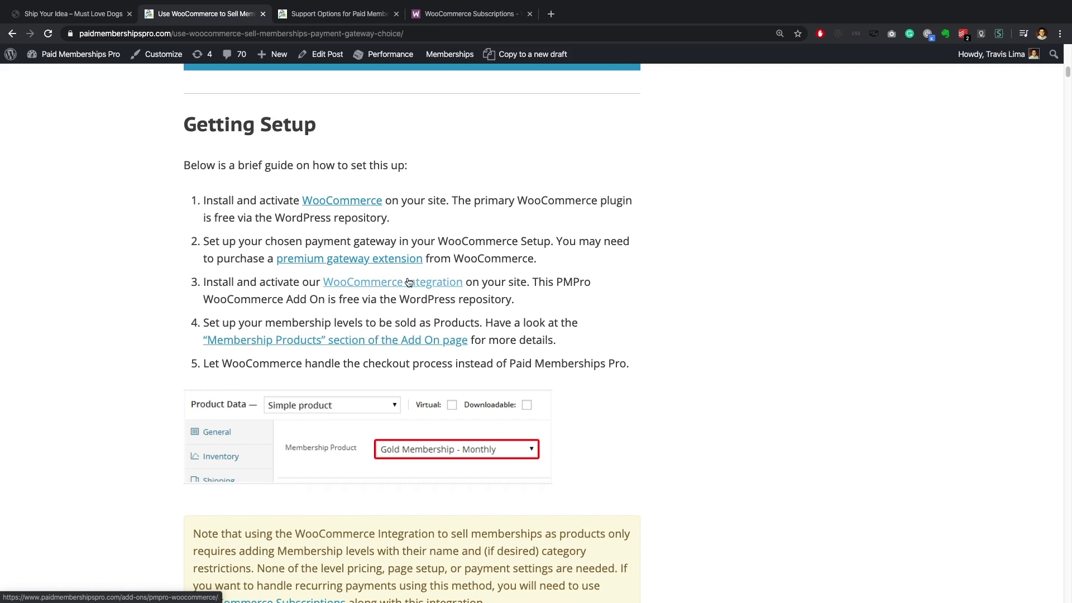
pyautogui.moveTo(204, 367); pyautogui.dragTo(626, 364)
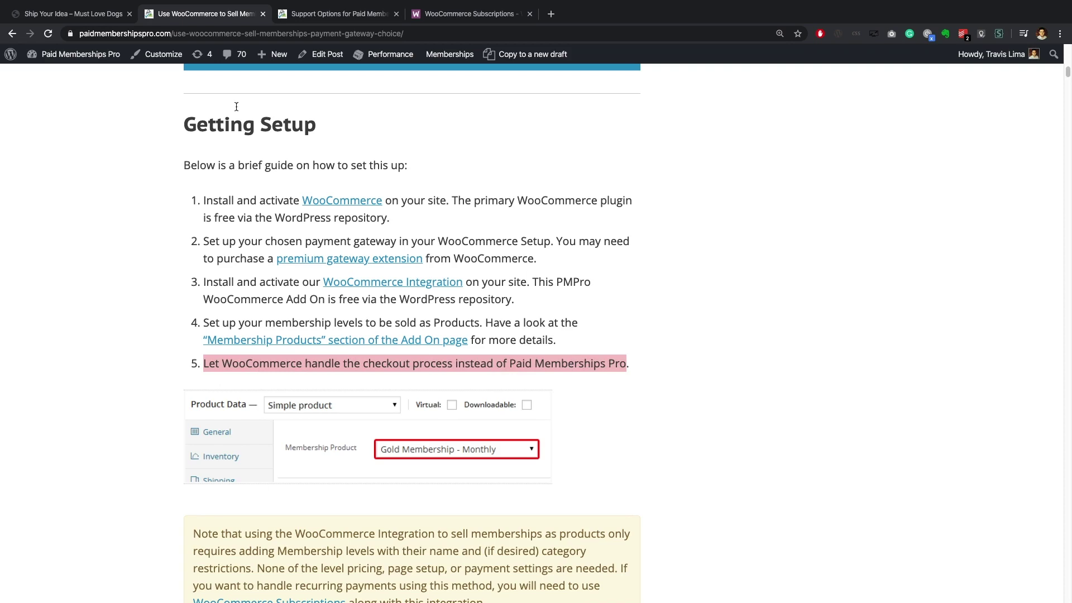
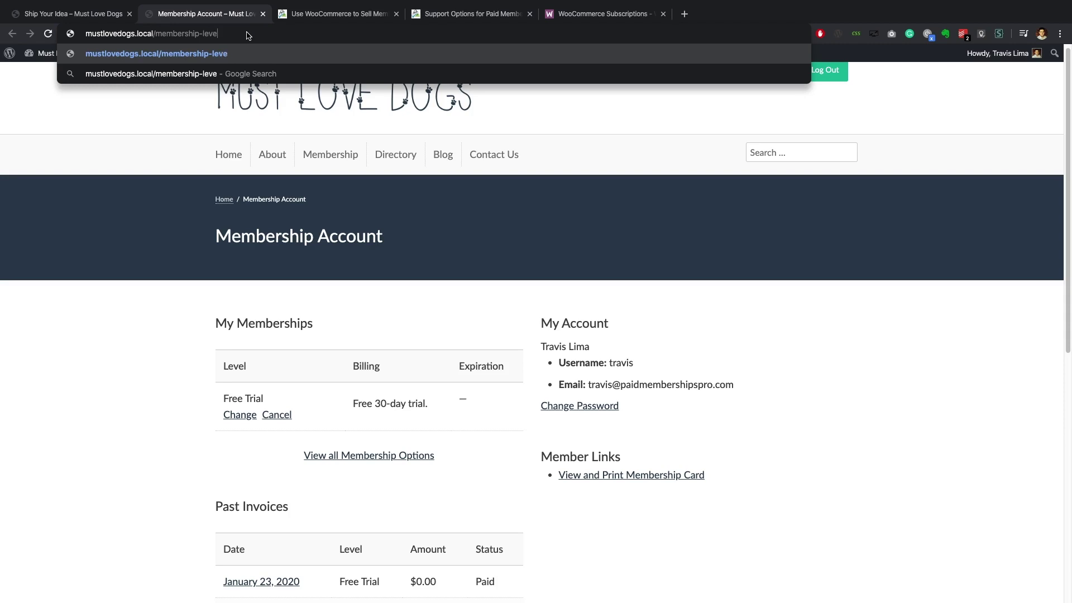
# Open the Must Love Dogs membership levels page and select the Professional level for checkout.
pyautogui.press('Return')
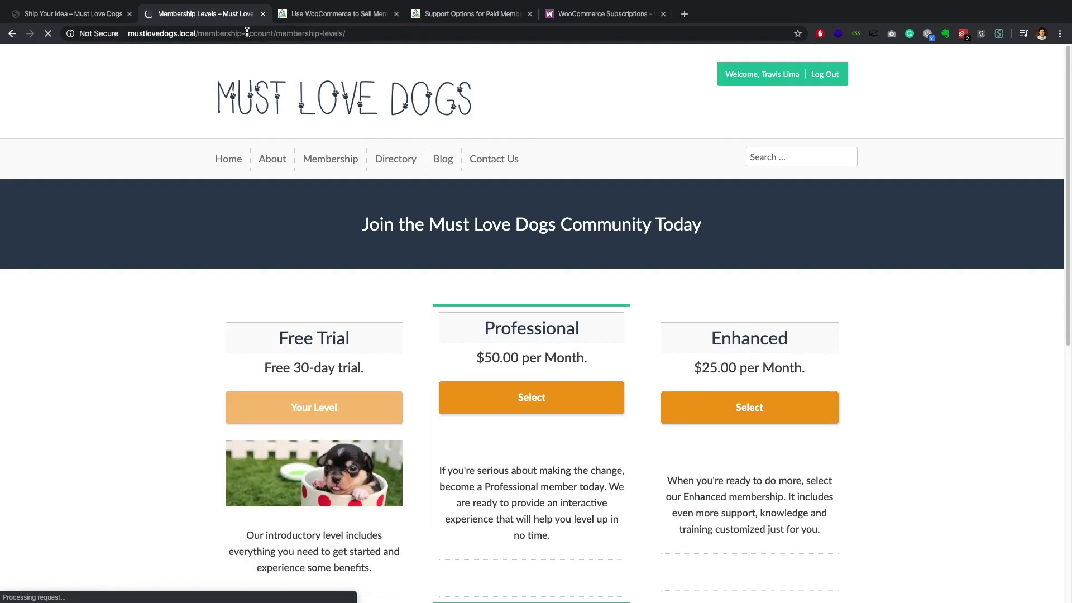
pyautogui.scroll(-1, 55, 215)
pyautogui.scroll(-3, 55, 215)
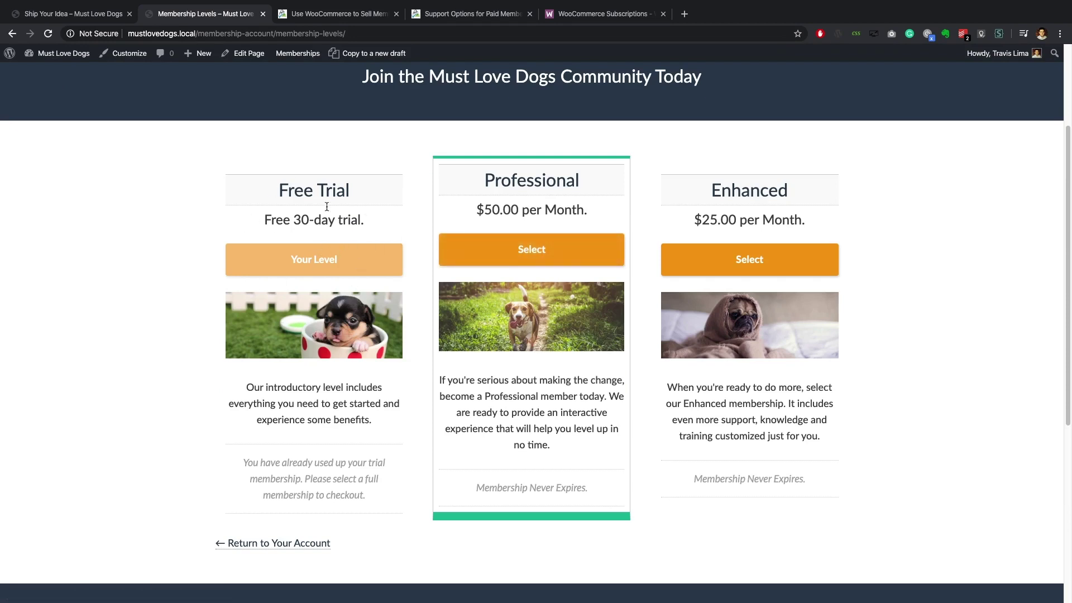
pyautogui.click(569, 256)
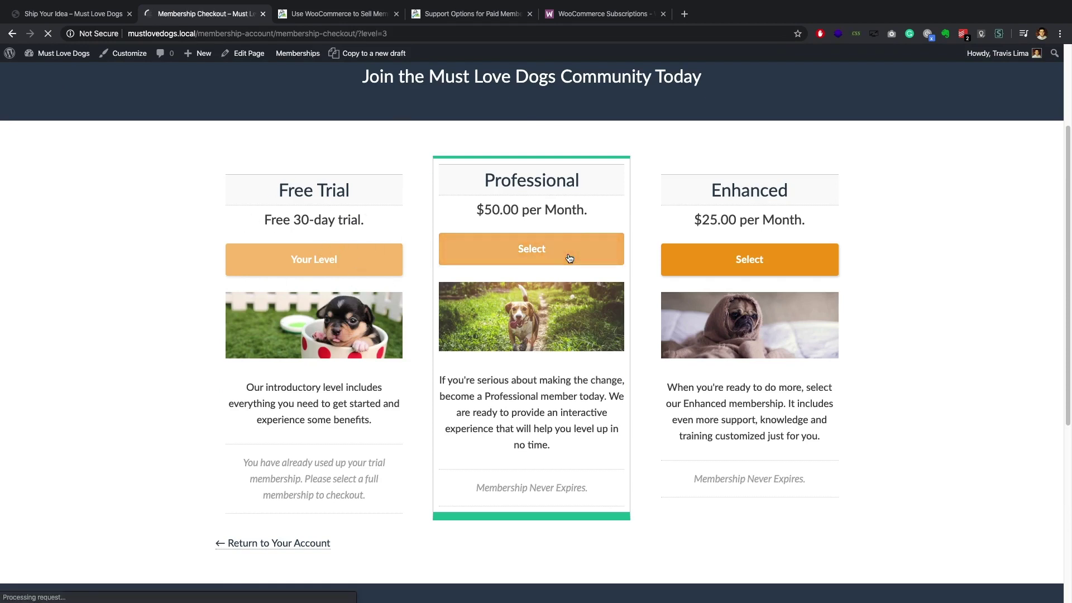
# Examine the payment options on the Professional membership checkout, switching the payment method from credit card to PayPal.
pyautogui.scroll(-2, 568, 257)
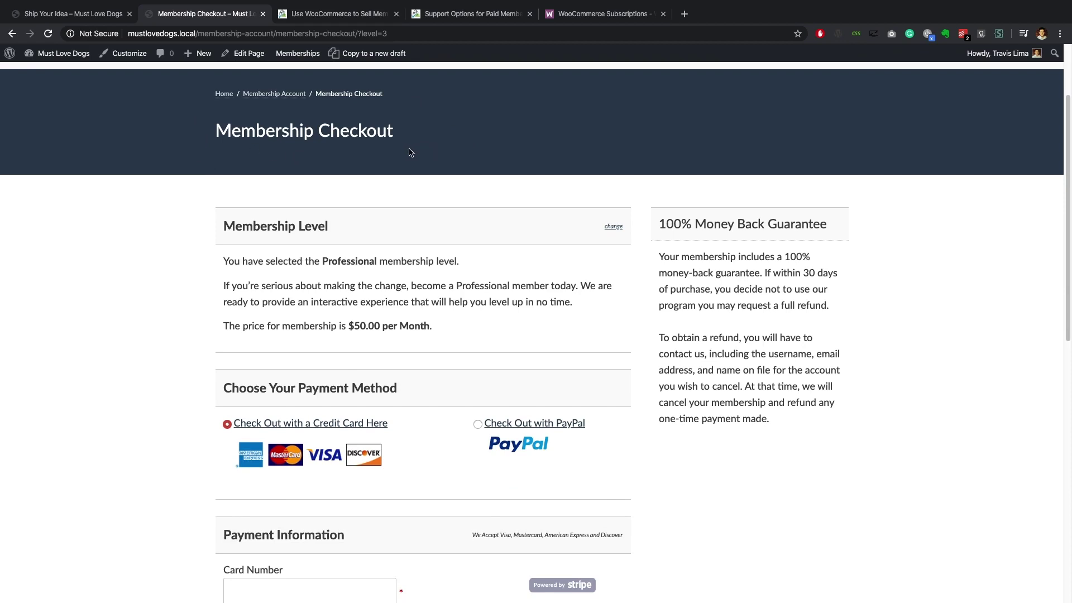
pyautogui.scroll(-2, 407, 153)
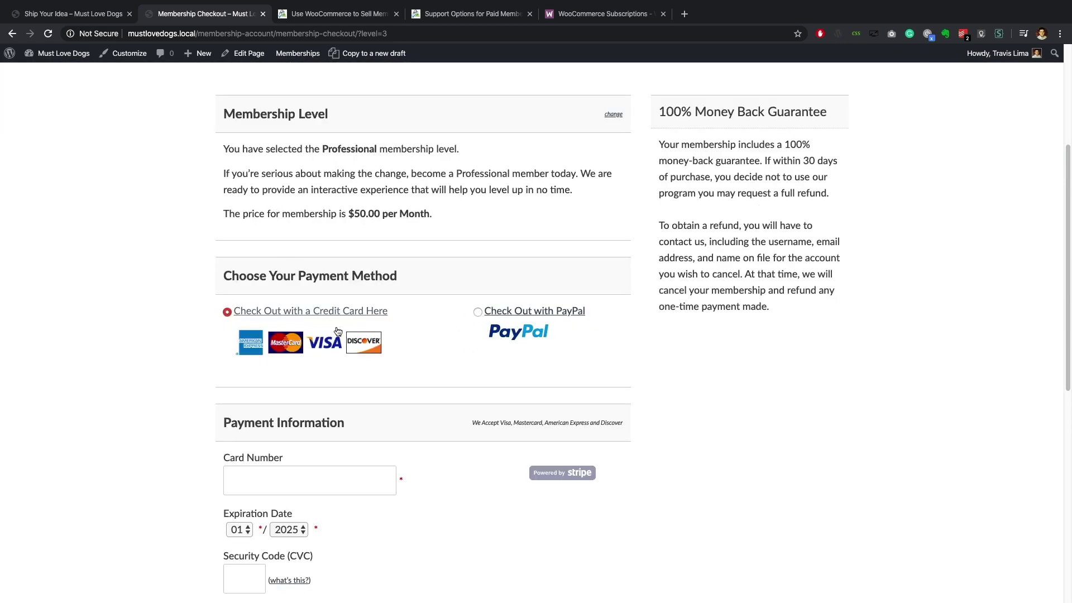
pyautogui.scroll(-1, 337, 329)
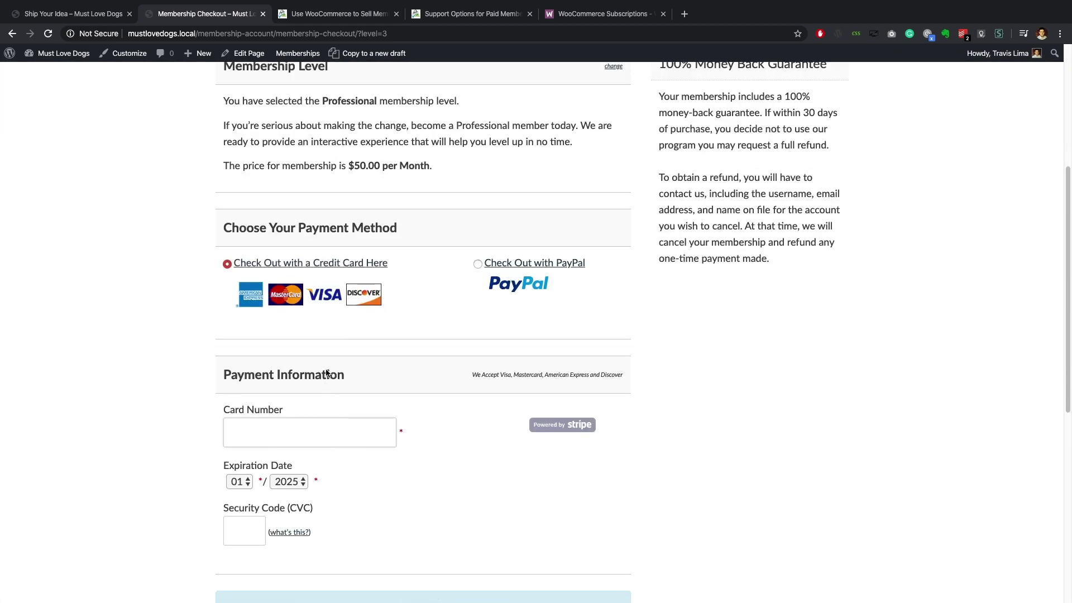
pyautogui.scroll(1, 312, 419)
pyautogui.click(478, 266)
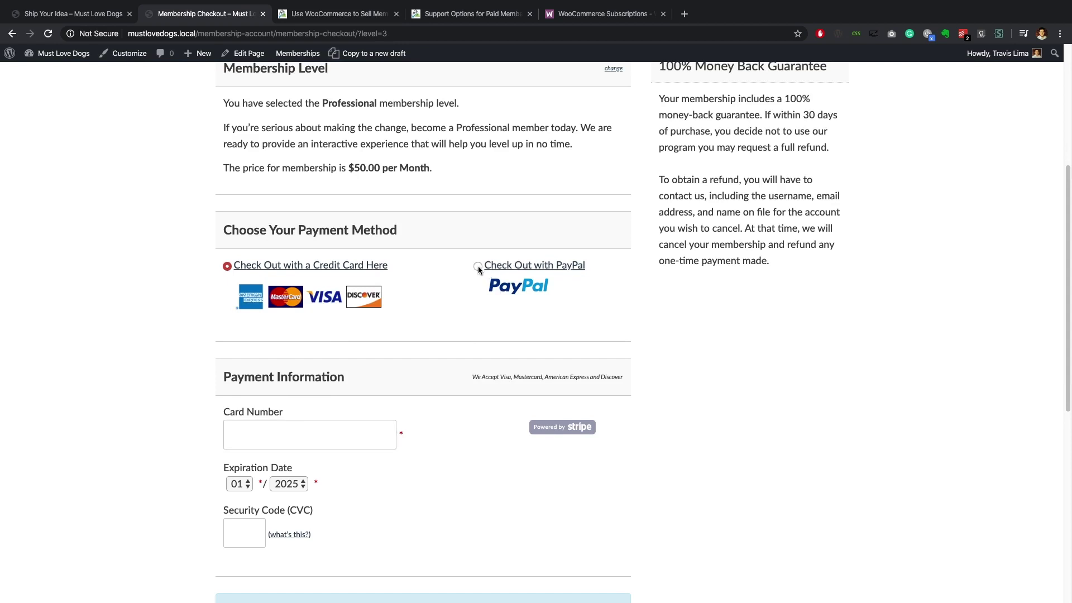
pyautogui.scroll(5, 478, 268)
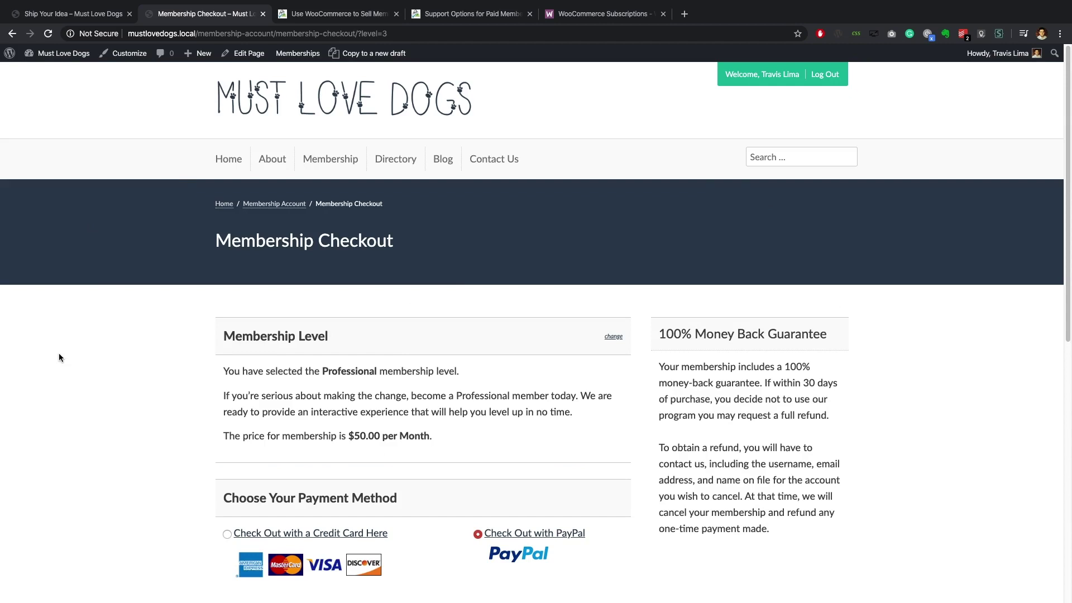
pyautogui.scroll(-3, 136, 261)
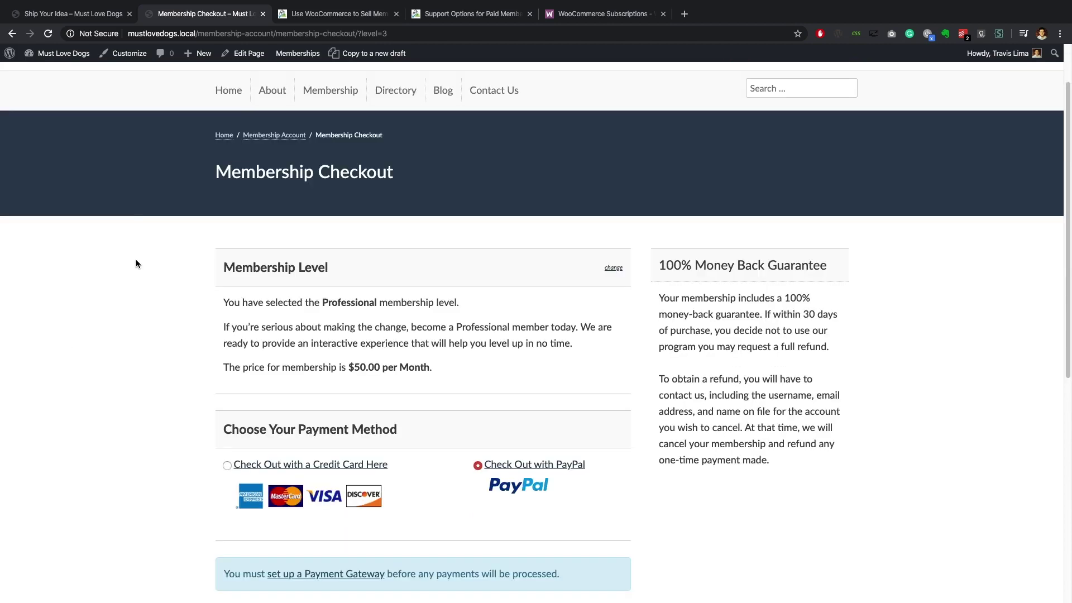
pyautogui.scroll(-1, 137, 266)
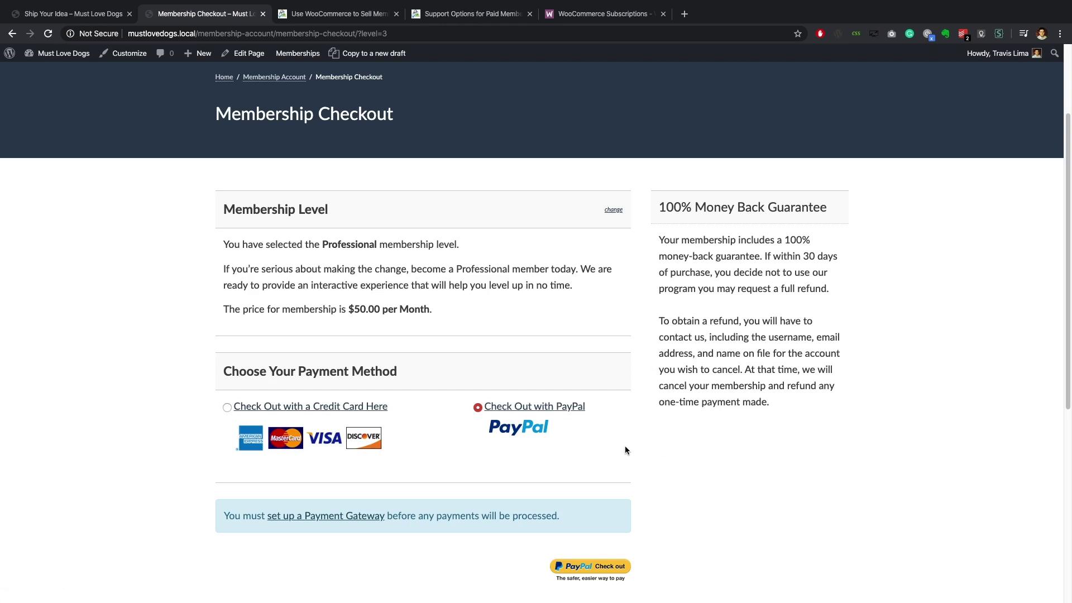
pyautogui.scroll(3, 145, 386)
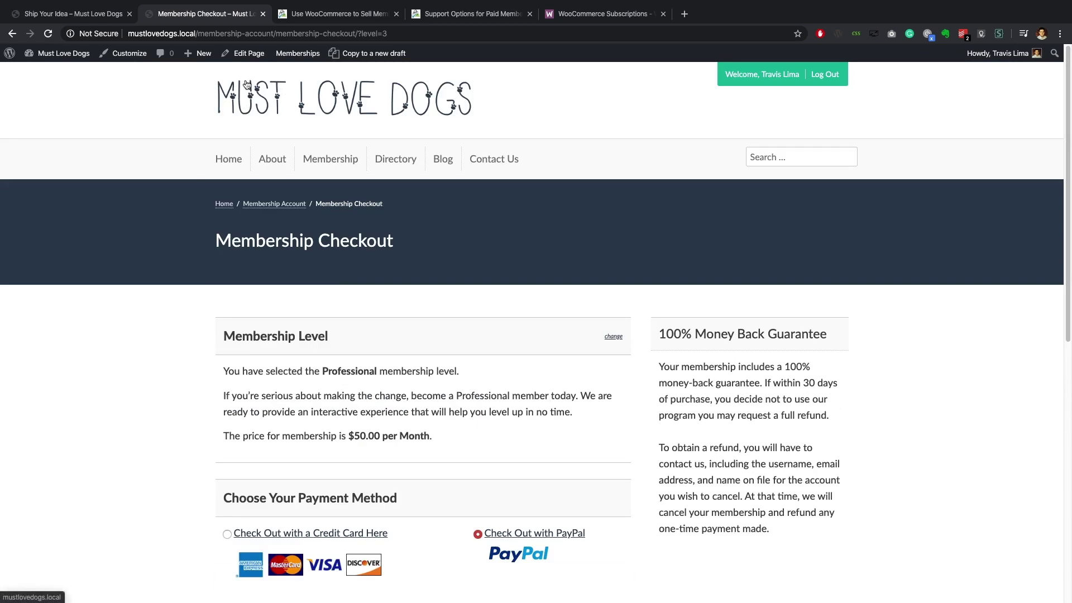
# Close the membership checkout page and look through the rest of the Paid Memberships Pro article, including its alternatives to the workaround.
pyautogui.click(263, 14)
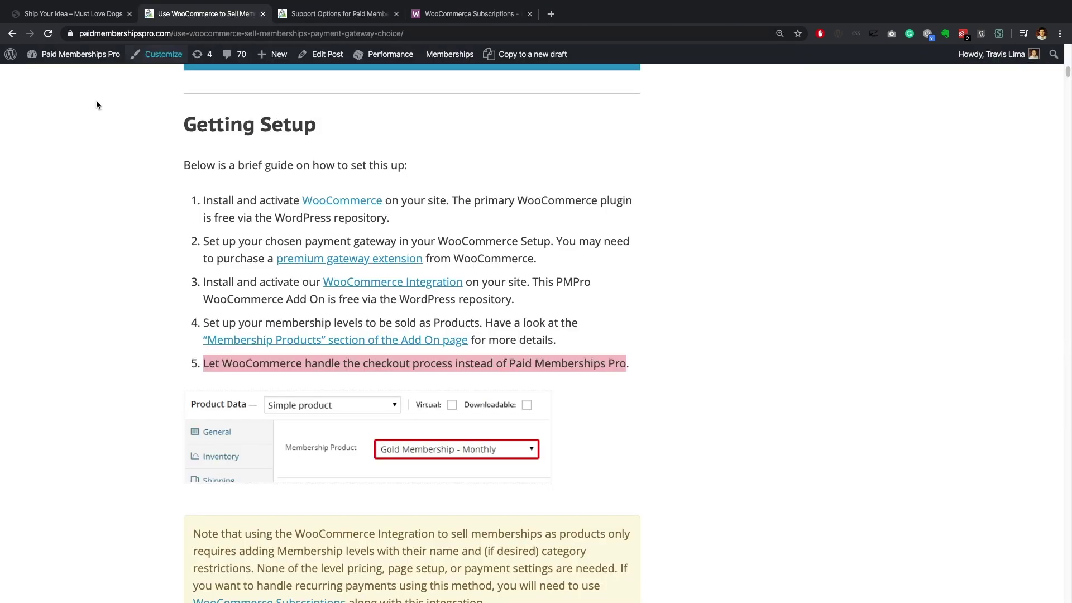
pyautogui.scroll(-7, 42, 231)
pyautogui.scroll(-4, 43, 233)
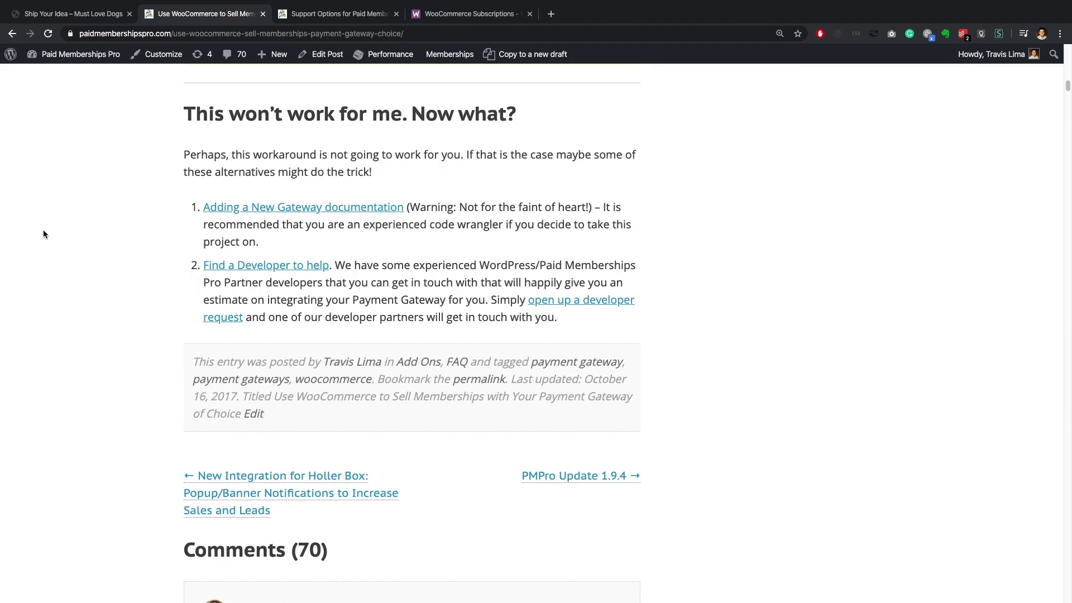
pyautogui.scroll(3, 43, 232)
pyautogui.scroll(8, 43, 233)
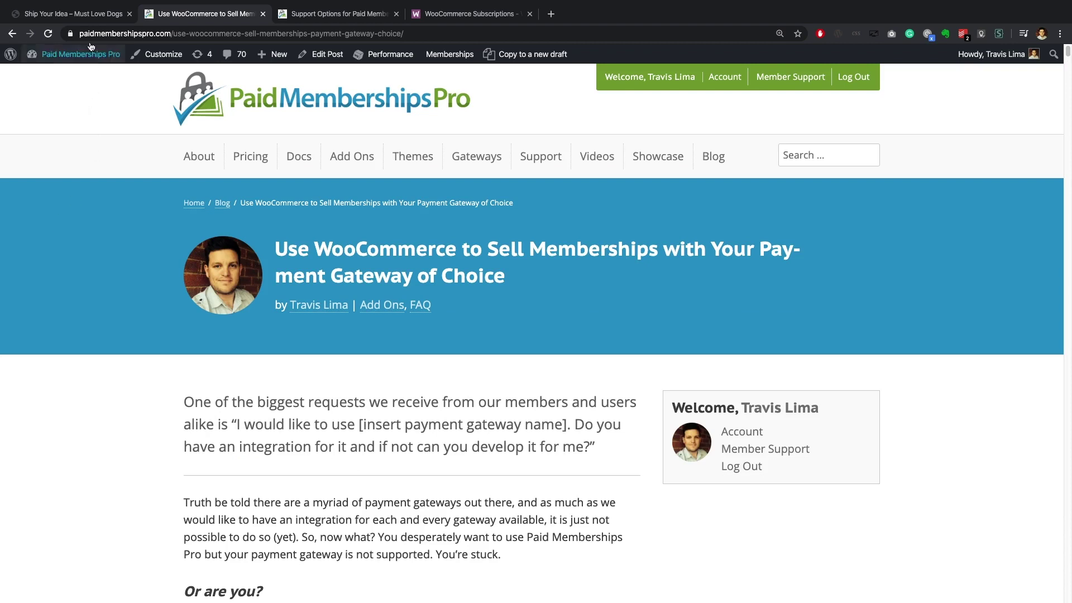
# Return to the Must Love Dogs product page and open the site's WordPress dashboard.
pyautogui.click(74, 17)
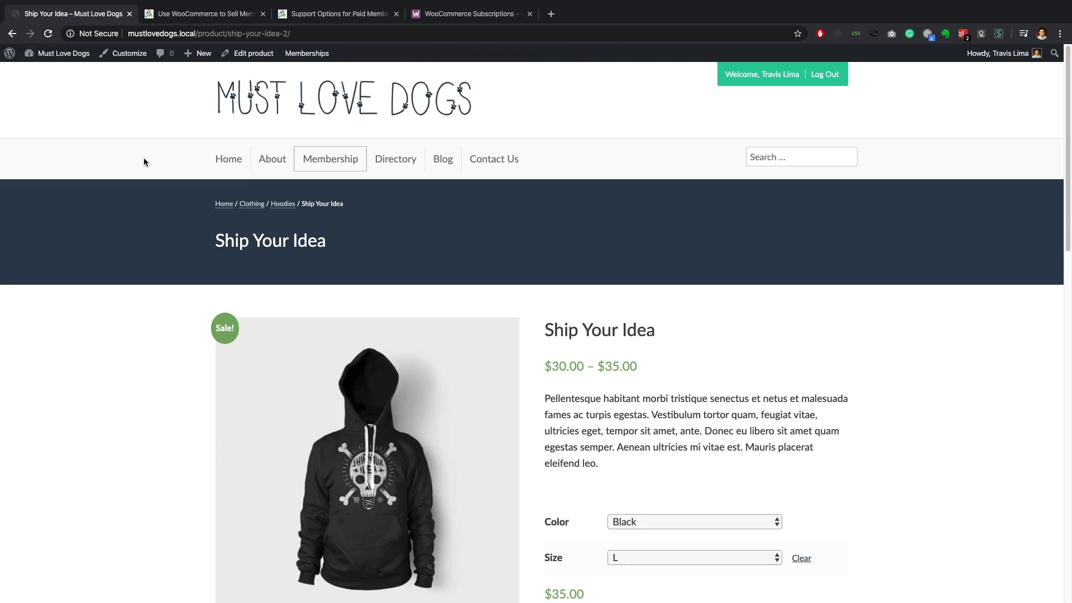
pyautogui.moveTo(62, 54)
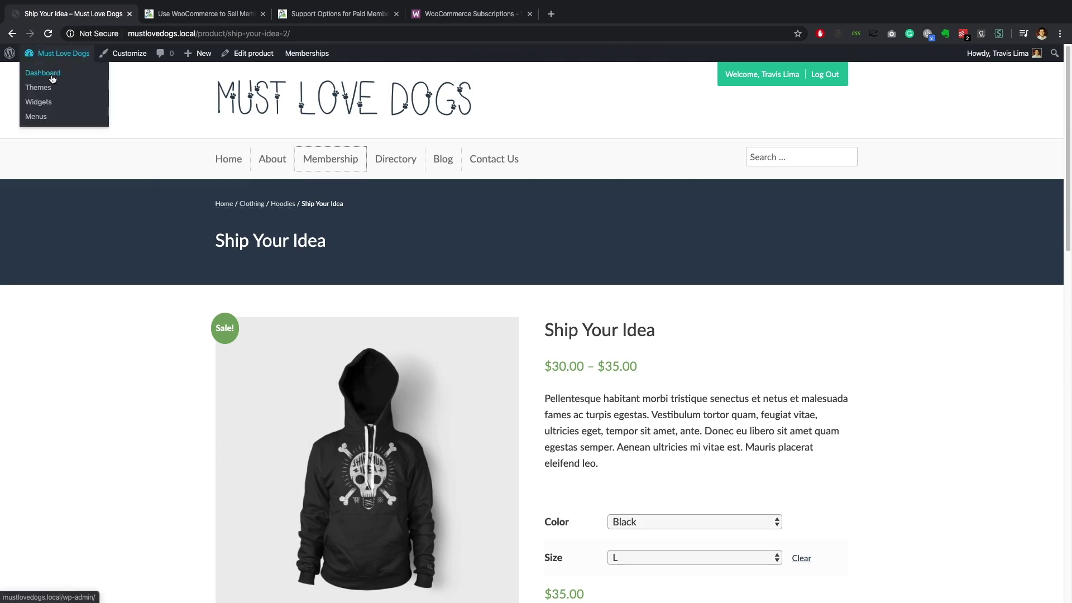
pyautogui.click(53, 78)
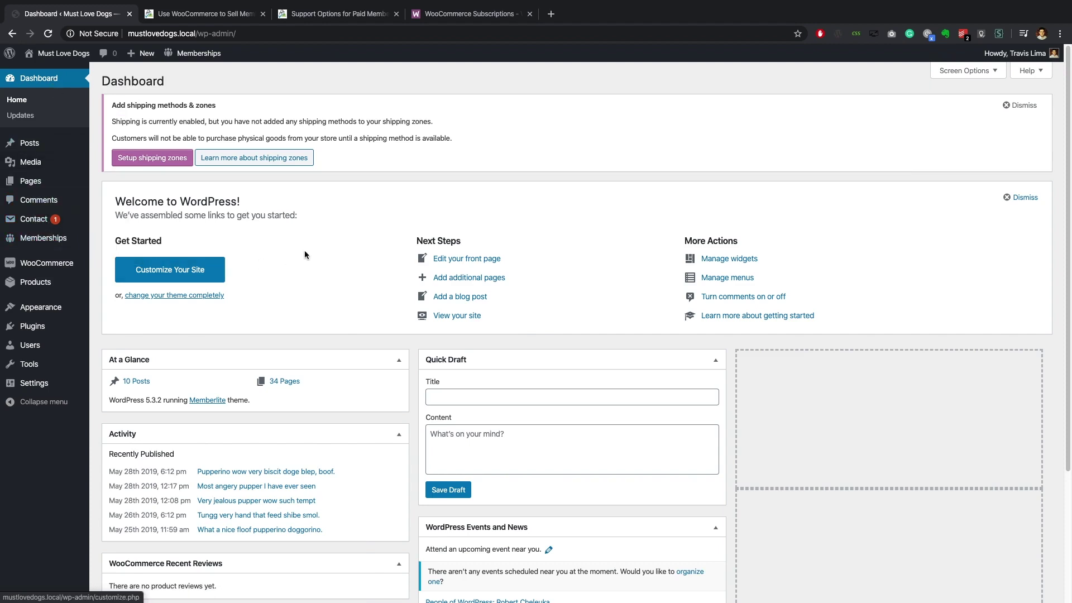
# Open the WooCommerce settings and show the installed payment methods.
pyautogui.moveTo(66, 266)
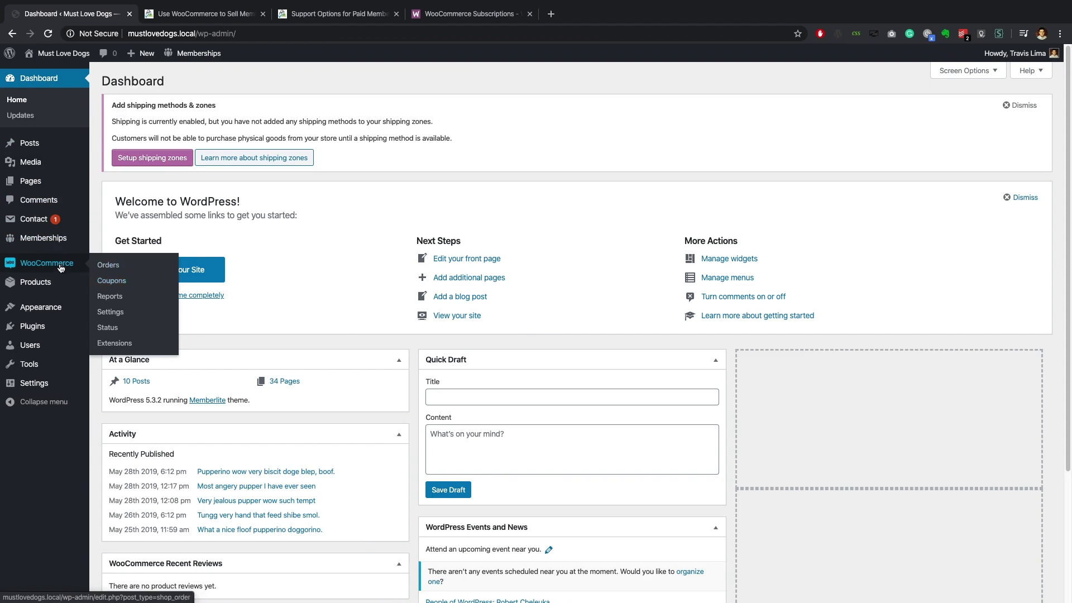
pyautogui.click(60, 267)
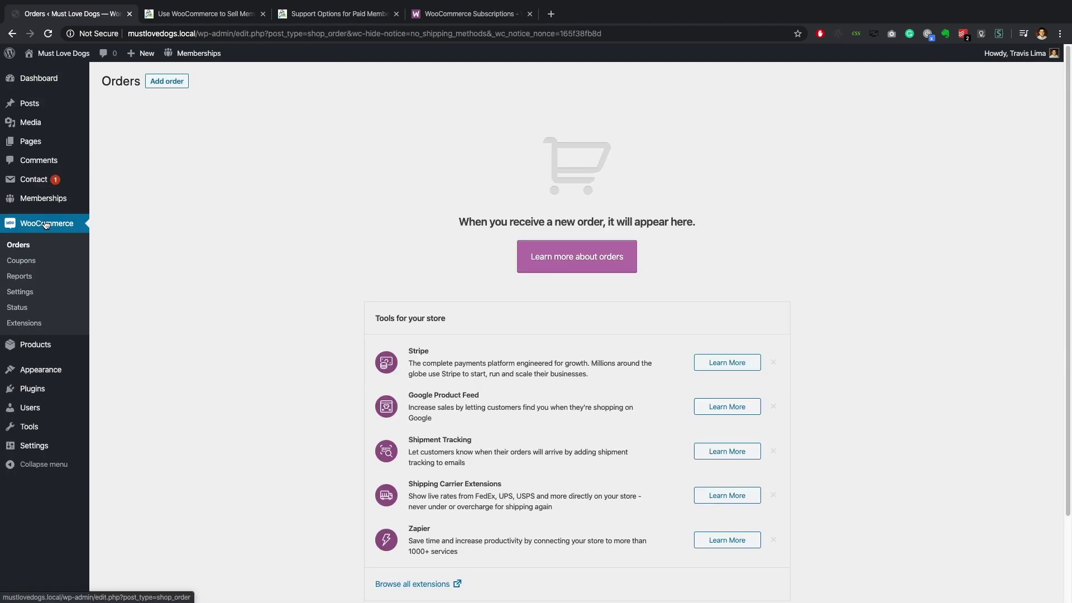
pyautogui.click(20, 297)
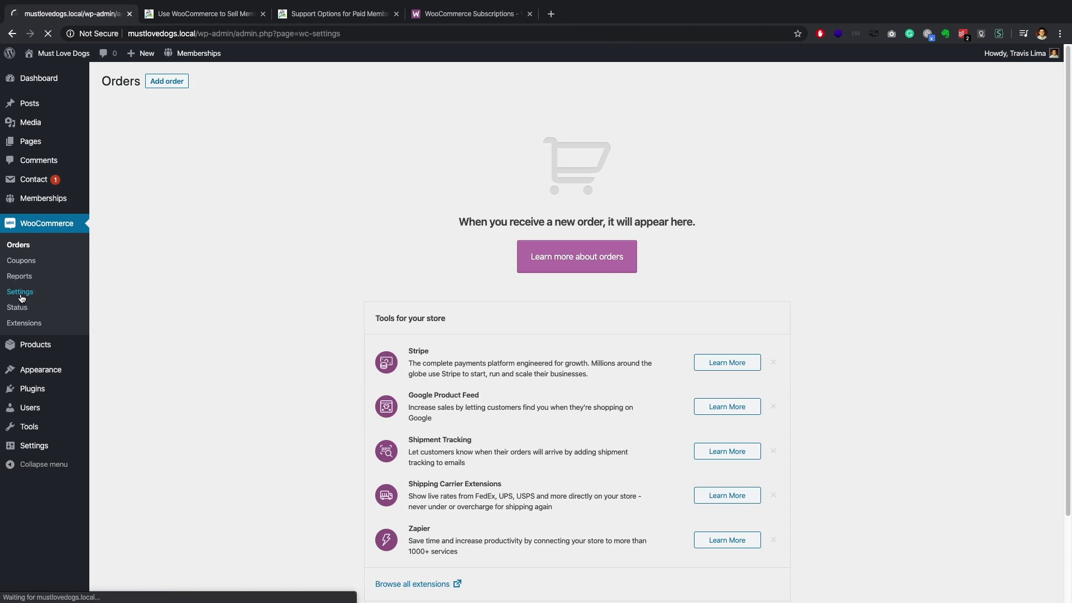
pyautogui.click(273, 90)
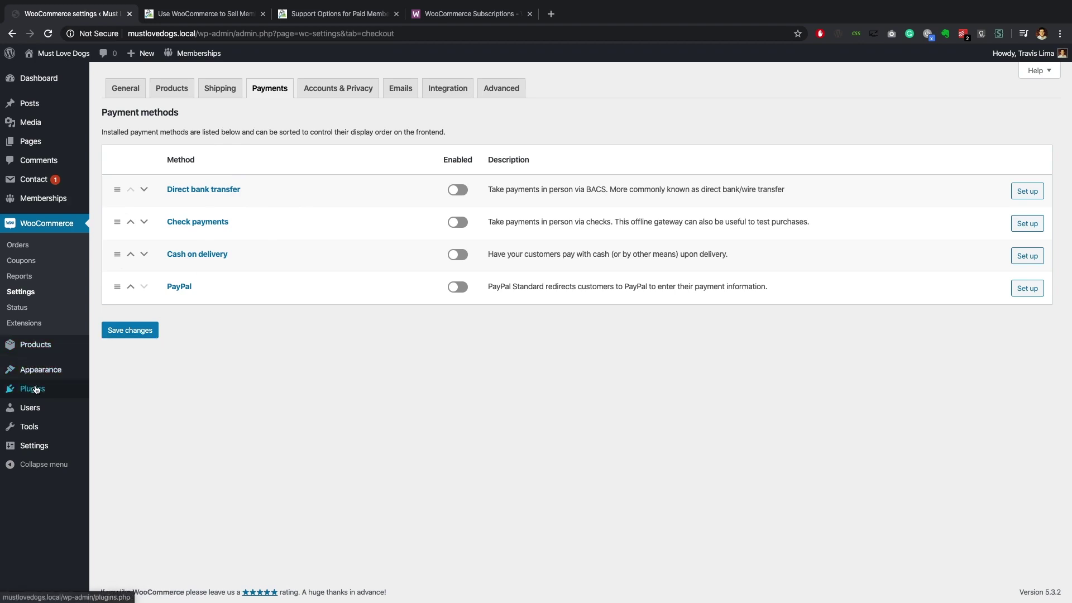
# Search the Add Plugins page for "payfast woocommerce".
pyautogui.moveTo(33, 393)
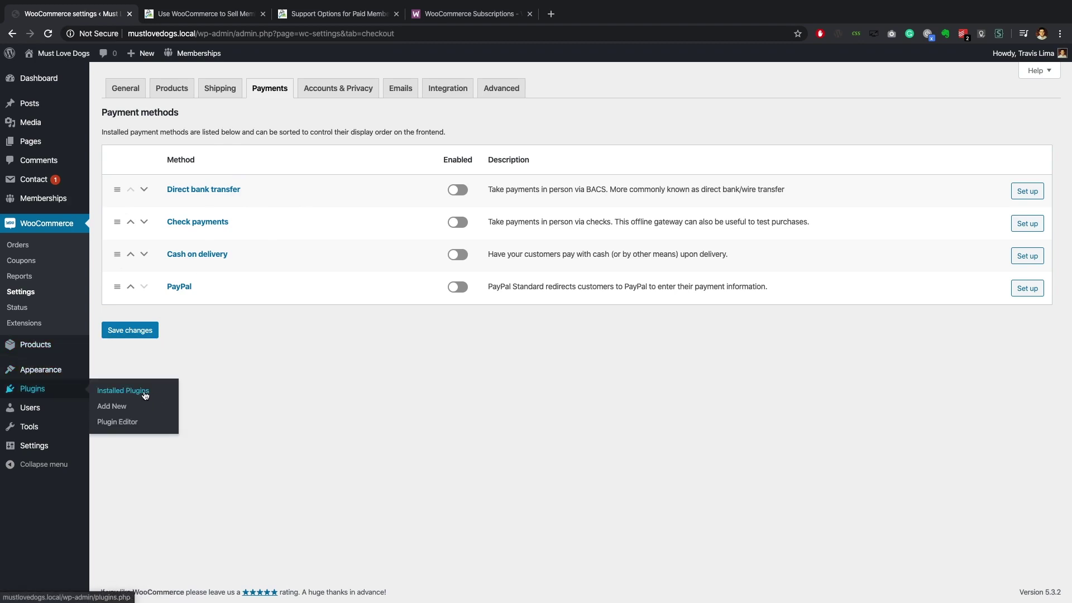
pyautogui.click(124, 411)
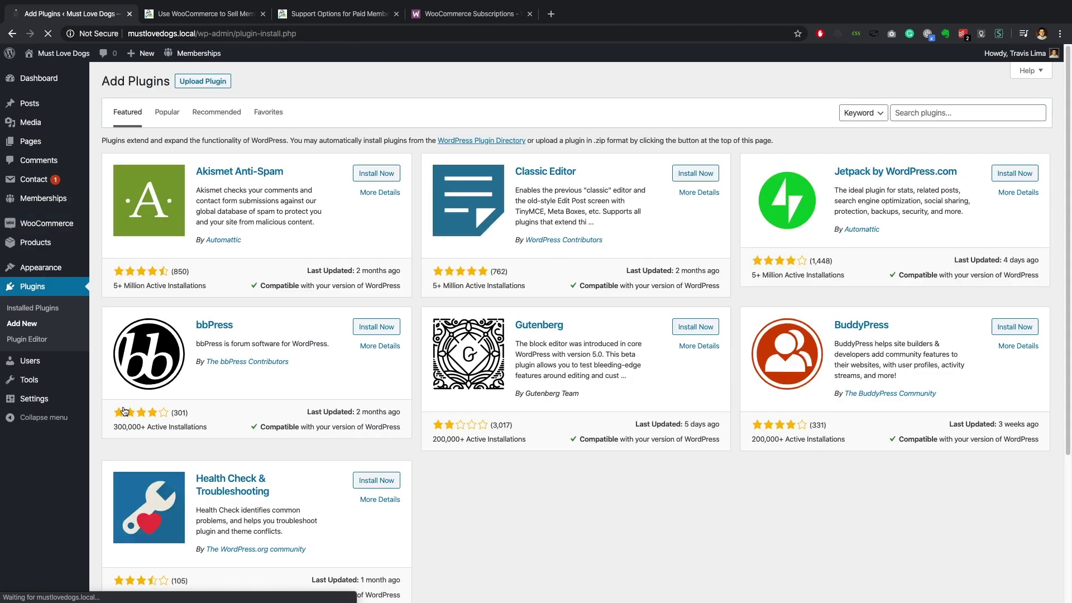
pyautogui.click(930, 111)
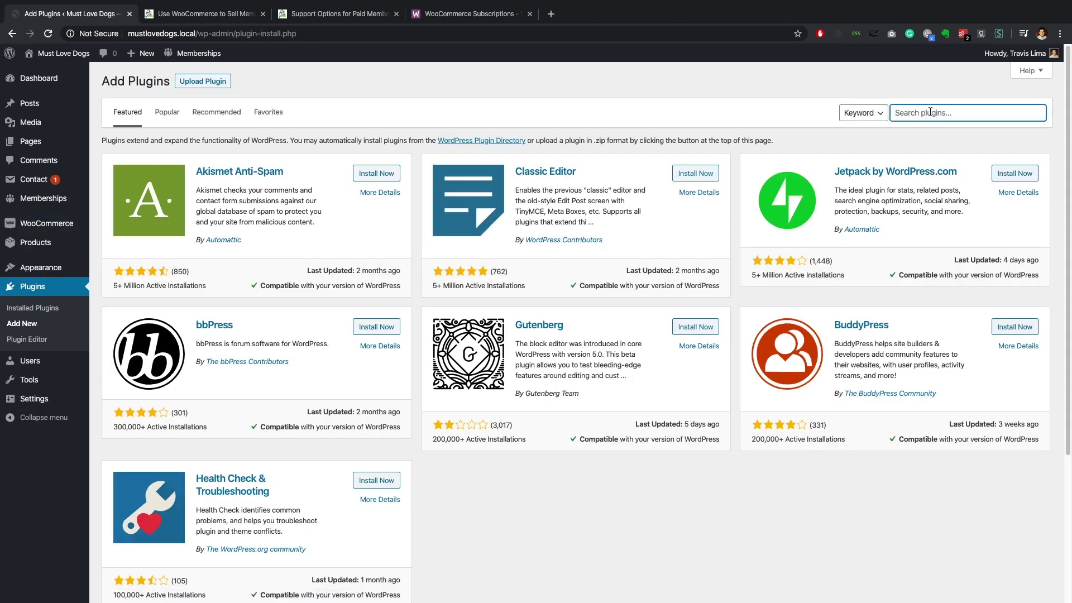
pyautogui.write('payfast wo')
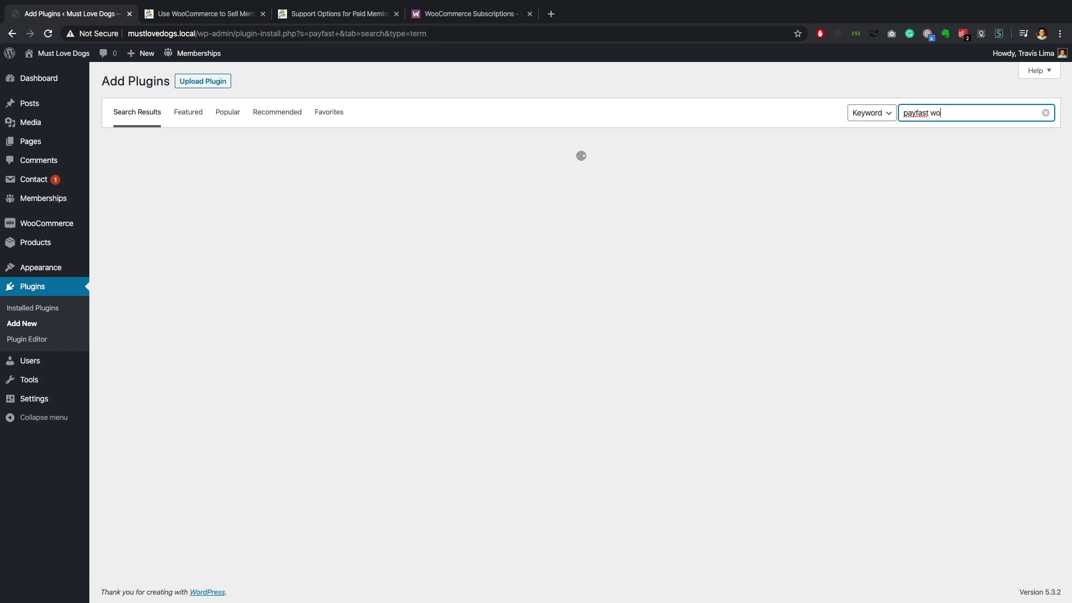
pyautogui.write('commerce')
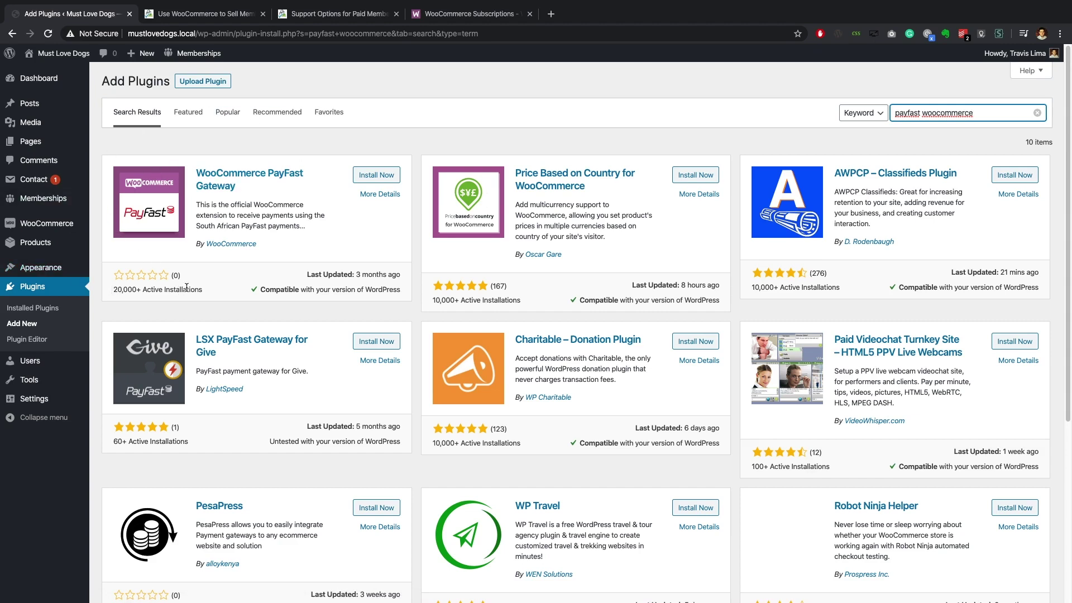
# Install and activate the WooCommerce PayFast Gateway plugin and open its settings from the installed plugins list.
pyautogui.click(369, 174)
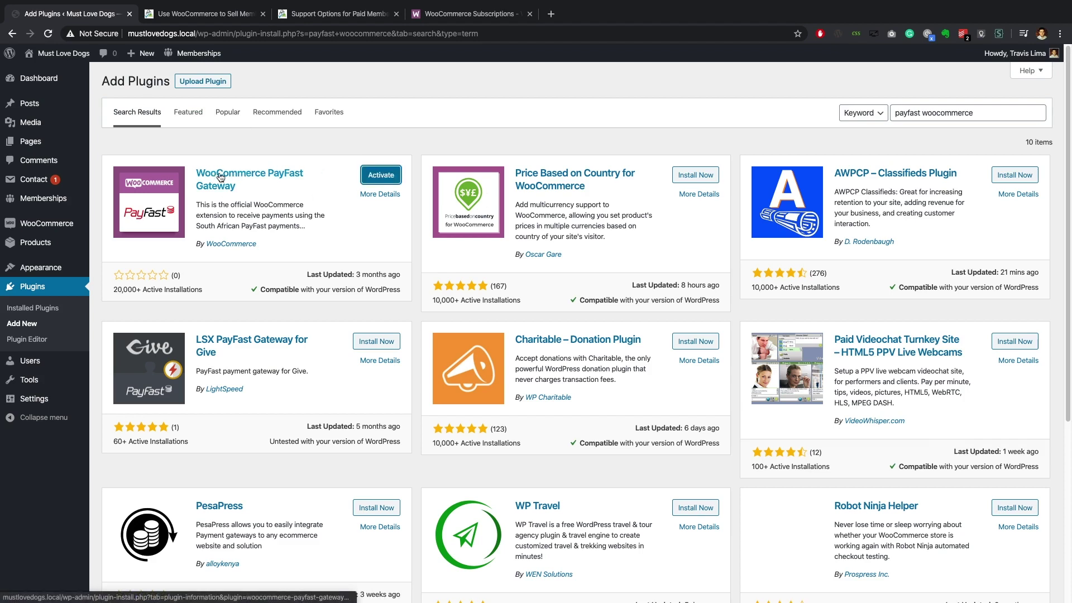
pyautogui.click(389, 177)
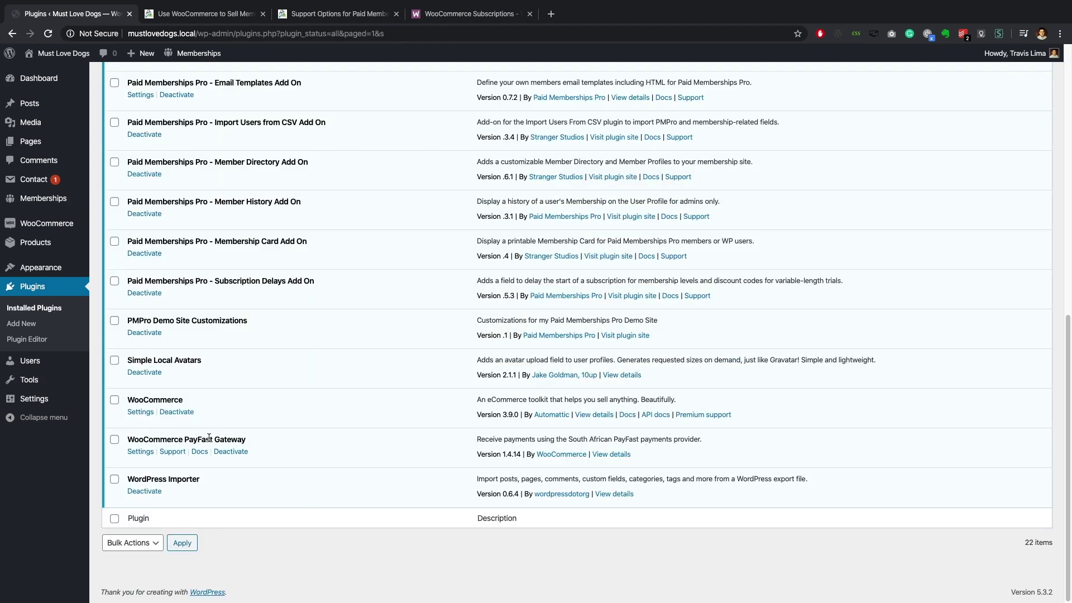
pyautogui.click(145, 454)
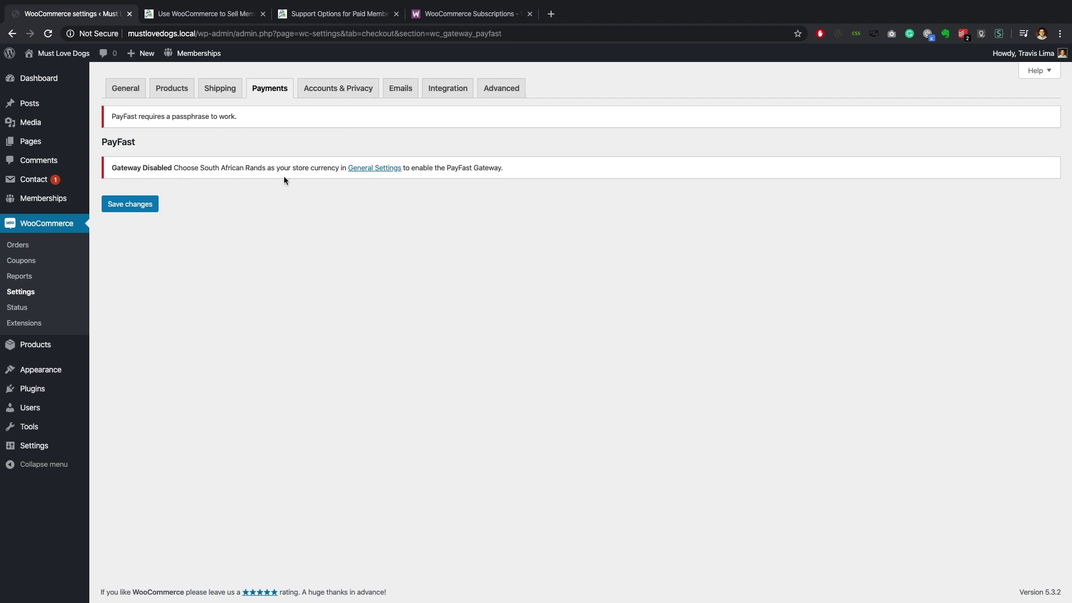
# Set the store's Country / State to South Africa — Gauteng in the WooCommerce general settings.
pyautogui.click(383, 174)
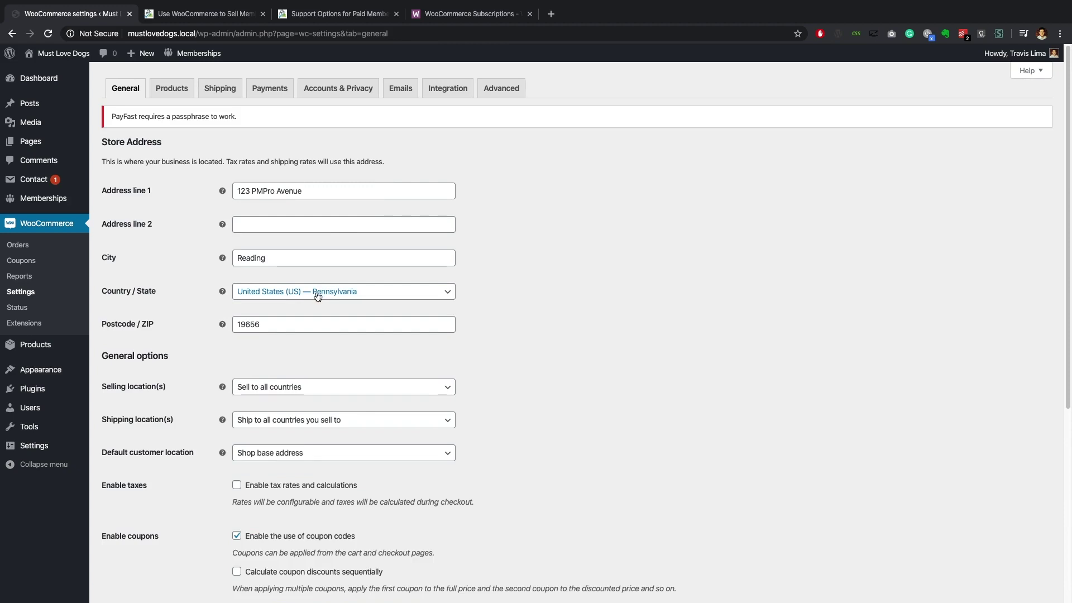
pyautogui.click(318, 296)
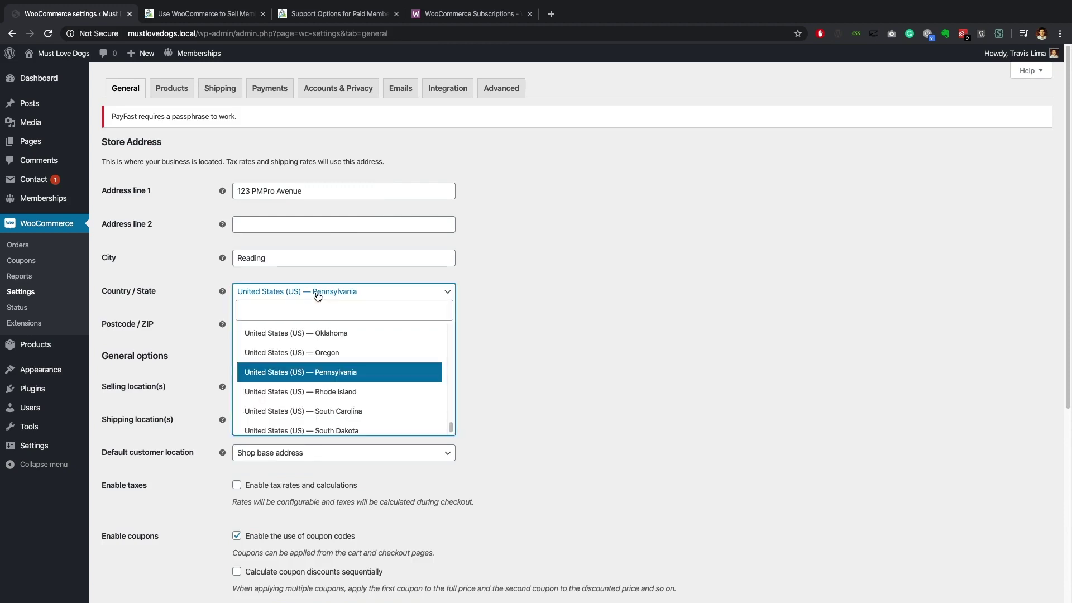
pyautogui.click(306, 308)
pyautogui.write('south ')
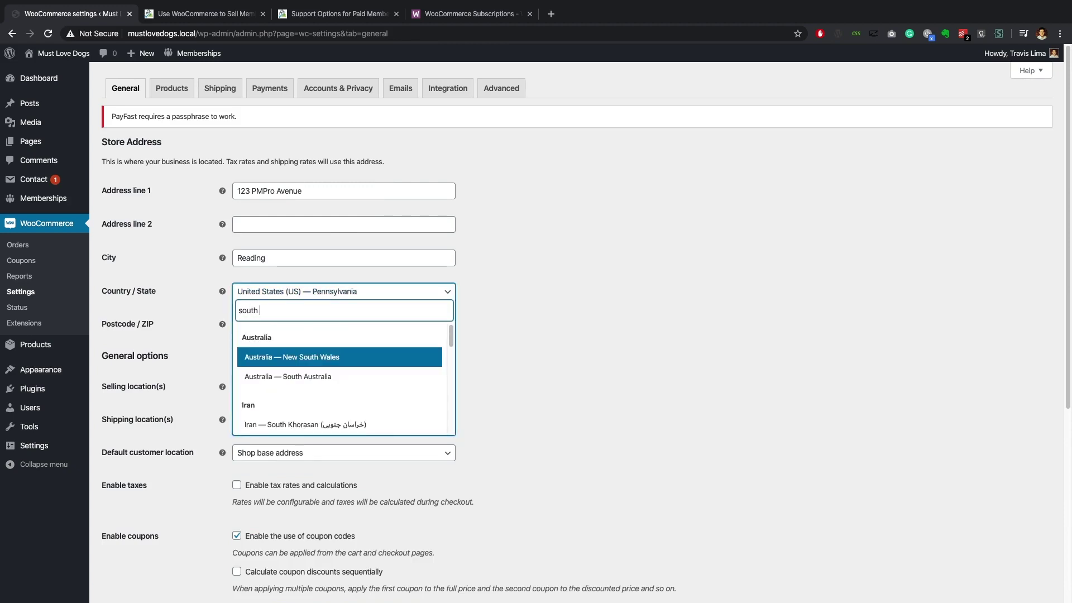
pyautogui.write('afr')
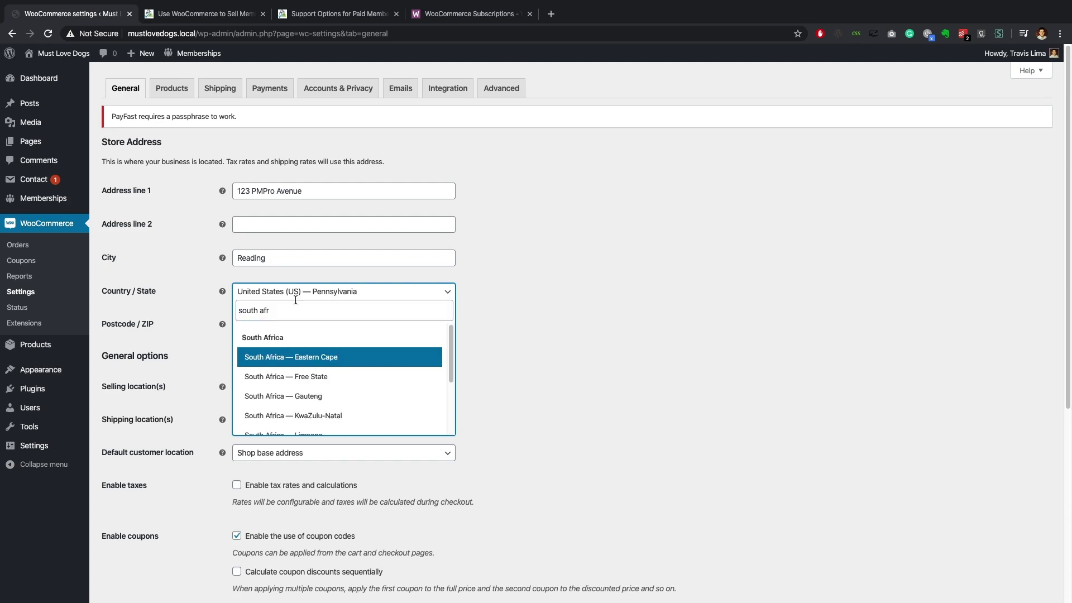
pyautogui.click(313, 396)
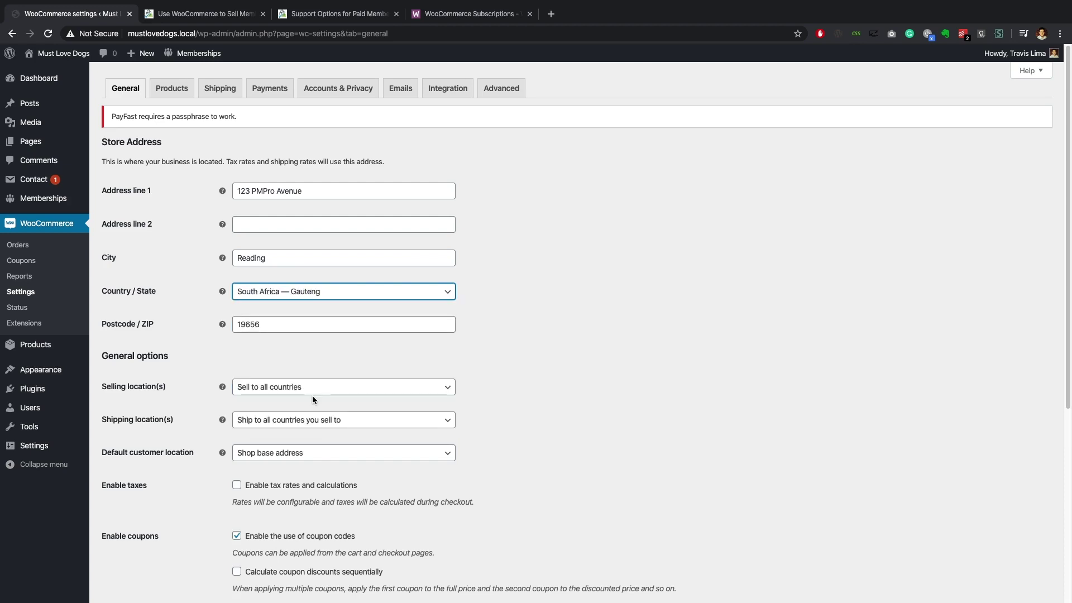
# Change the store currency to South African rand (R) and save the general settings.
pyautogui.scroll(-4, 370, 369)
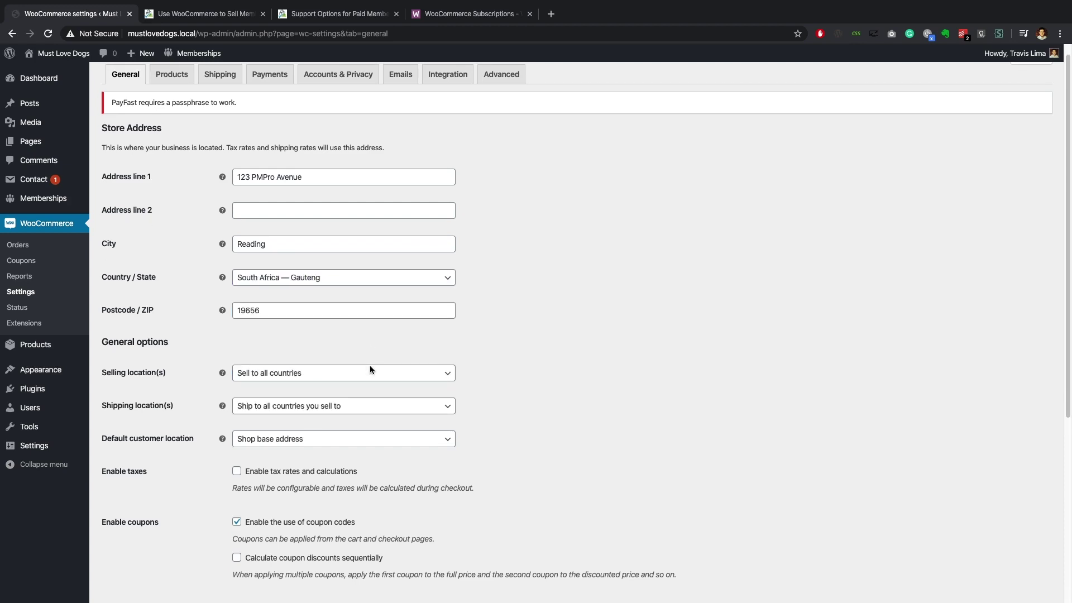
pyautogui.scroll(2, 267, 122)
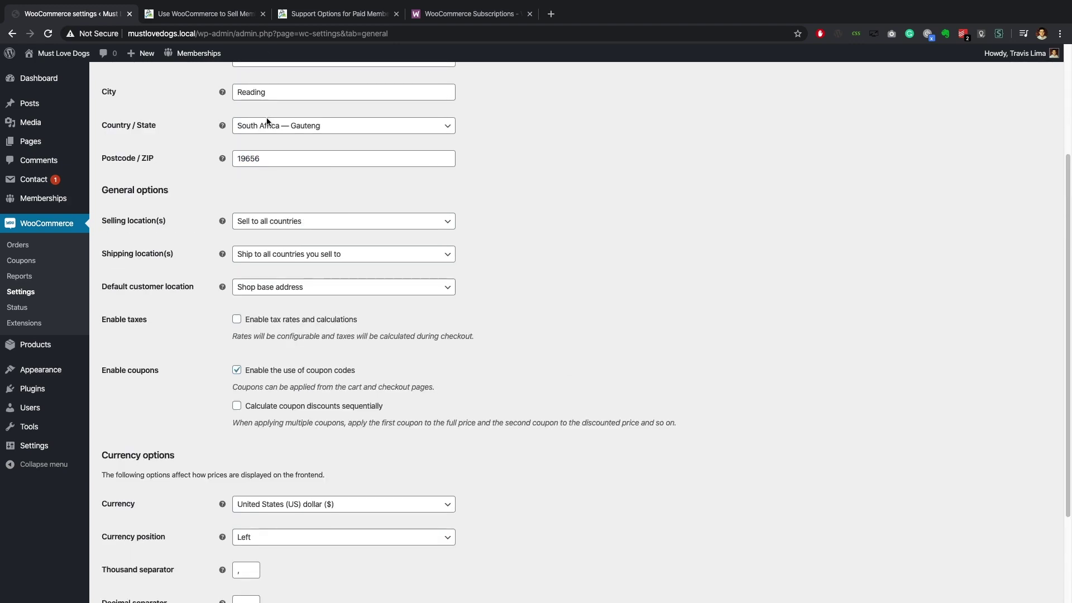
pyautogui.scroll(1, 267, 119)
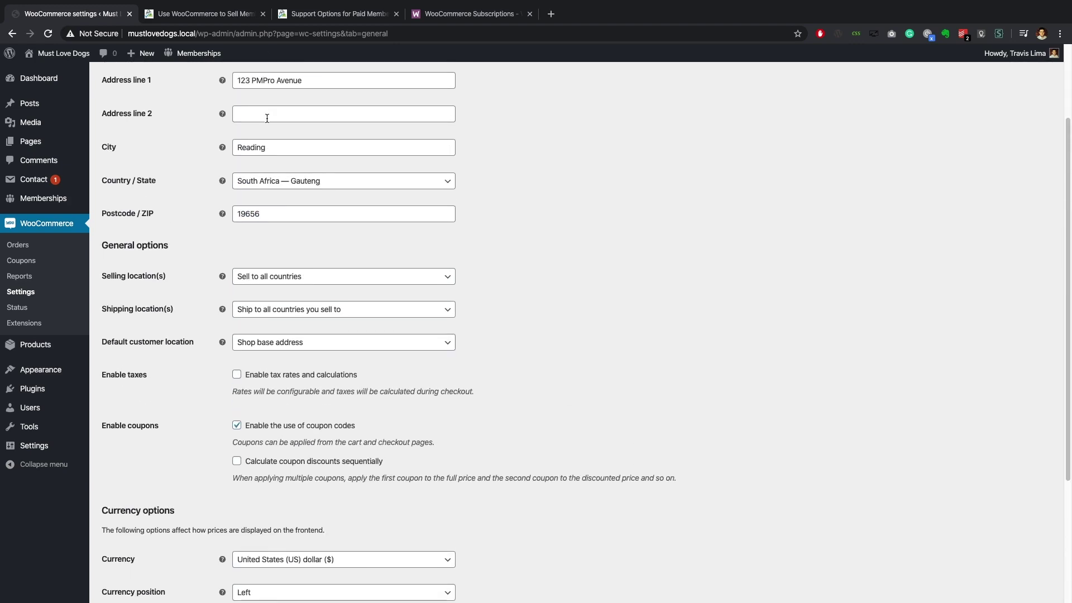
pyautogui.scroll(1, 267, 118)
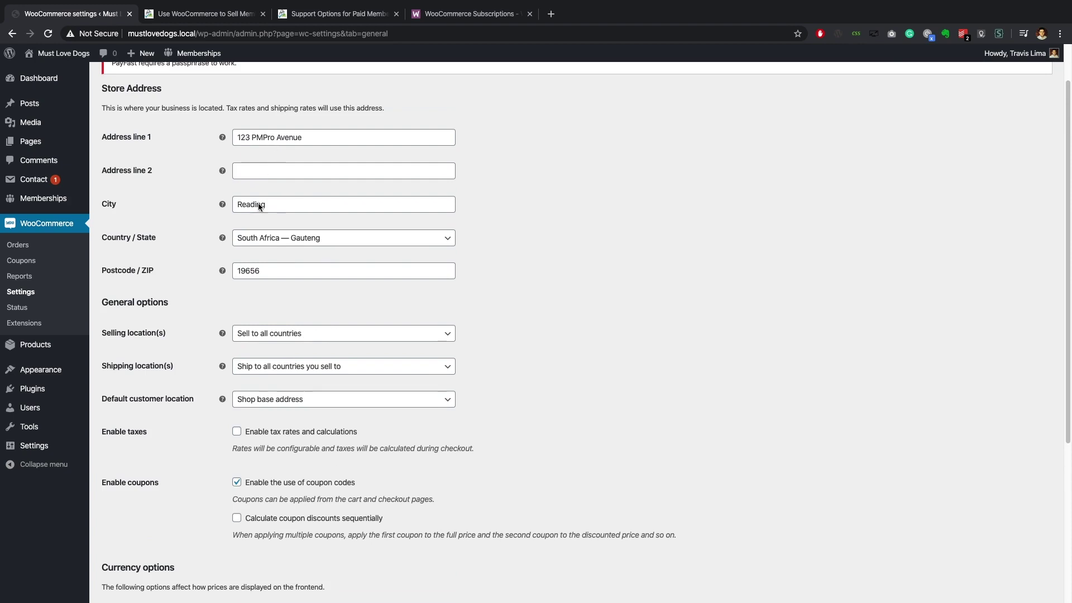
pyautogui.scroll(-4, 242, 239)
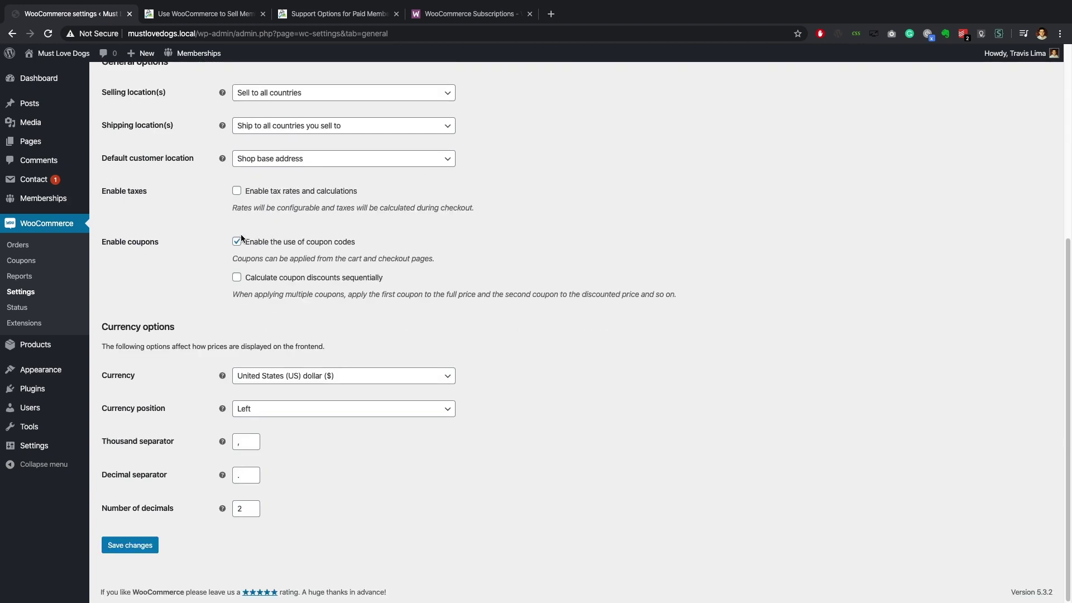
pyautogui.click(314, 376)
pyautogui.write('sou')
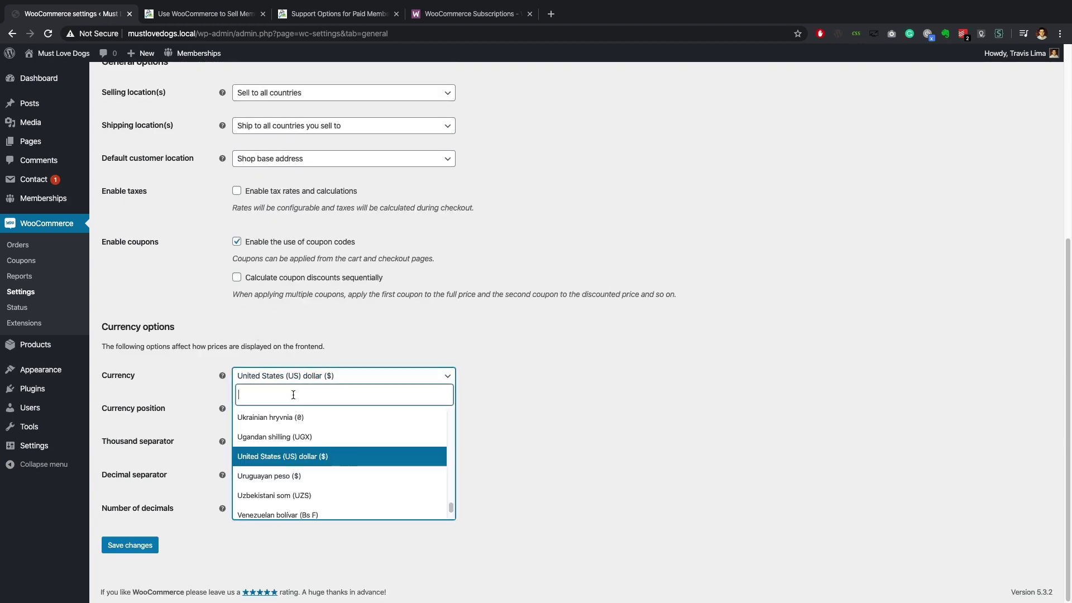
pyautogui.write('th')
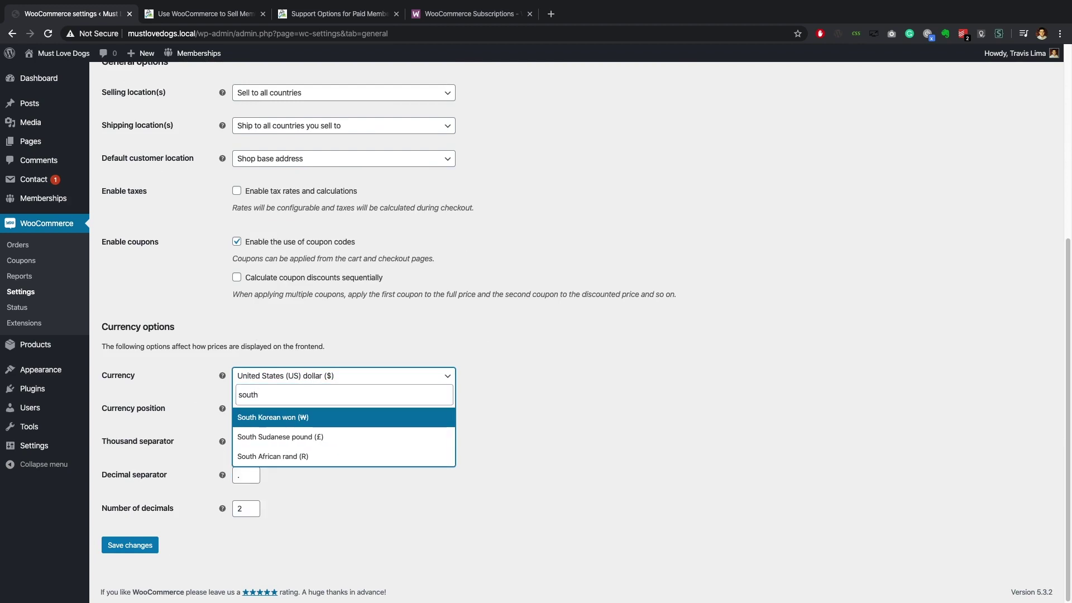
pyautogui.click(252, 457)
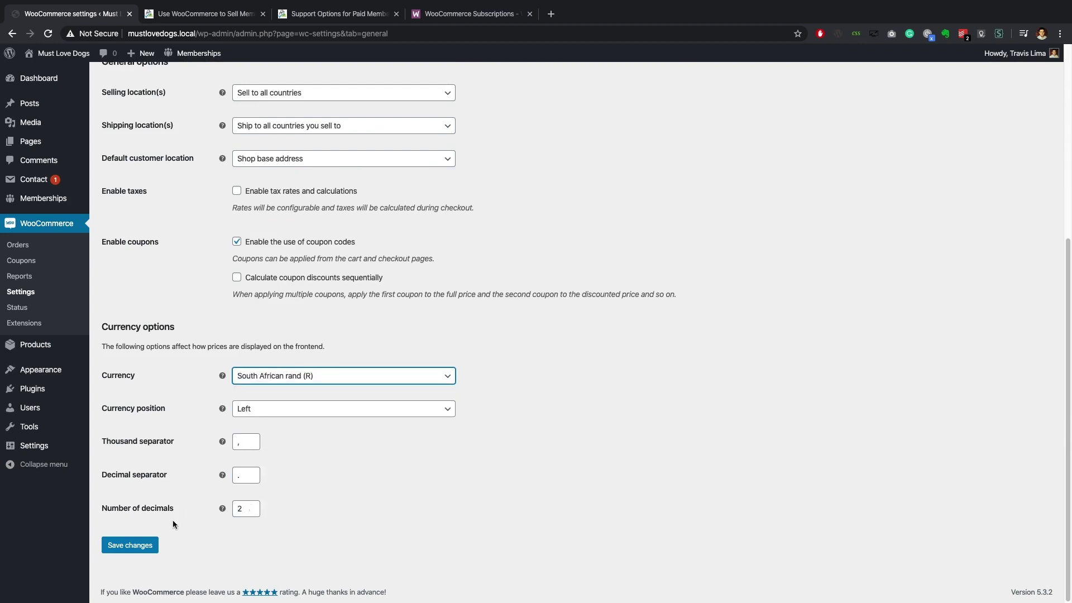
pyautogui.click(148, 545)
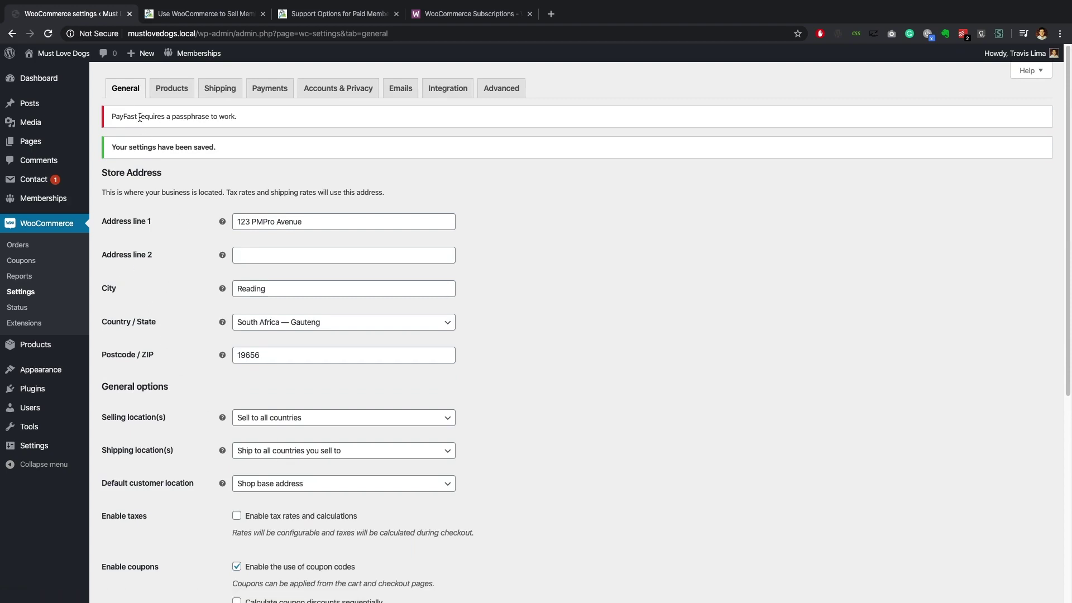
# Open the setup of the PayFast payment method and enable PayFast.
pyautogui.click(278, 91)
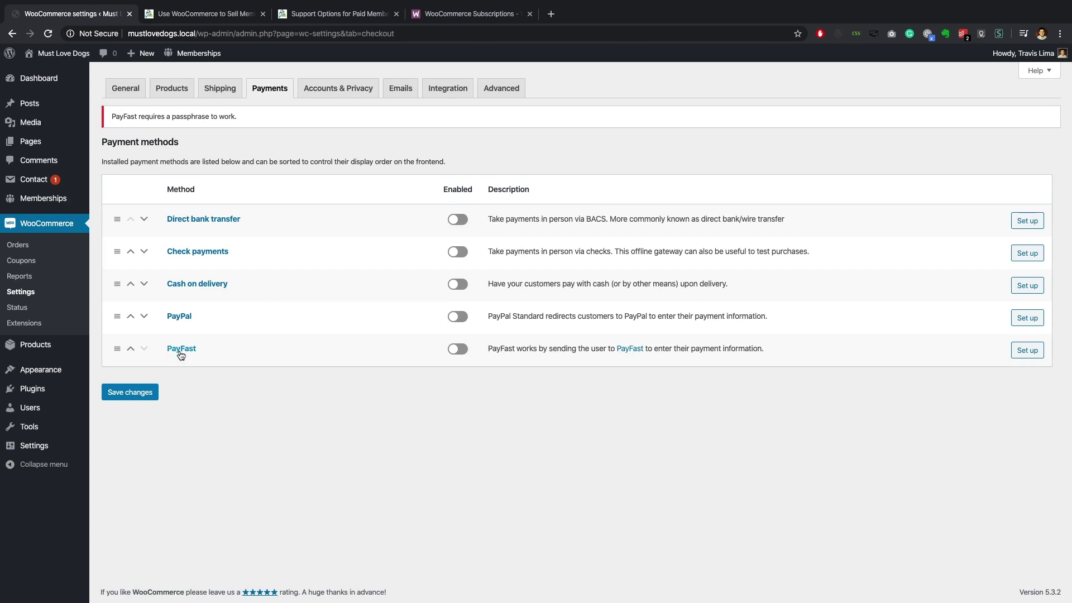
pyautogui.click(1031, 352)
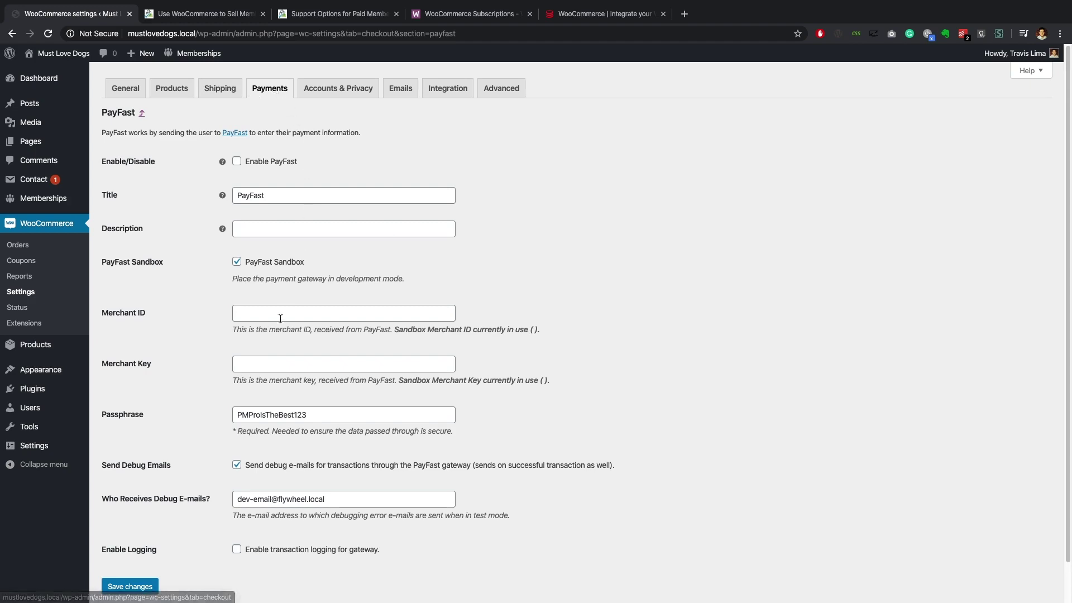
pyautogui.click(237, 161)
pyautogui.scroll(-1, 158, 265)
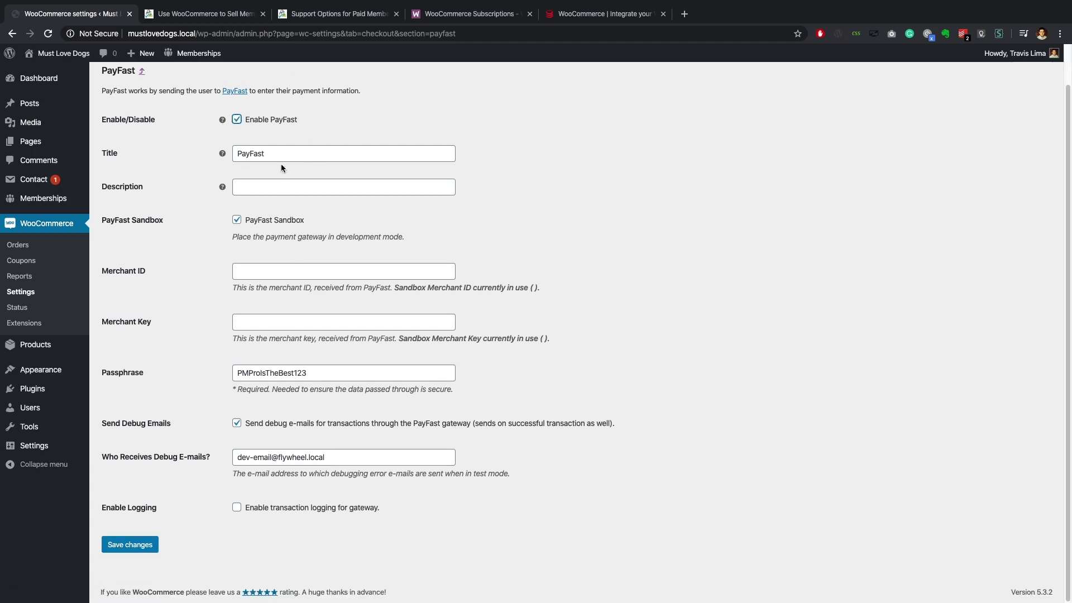
# Copy the sandbox merchant ID from the PayFast WooCommerce integration page into the gateway's Merchant ID setting.
pyautogui.click(479, 18)
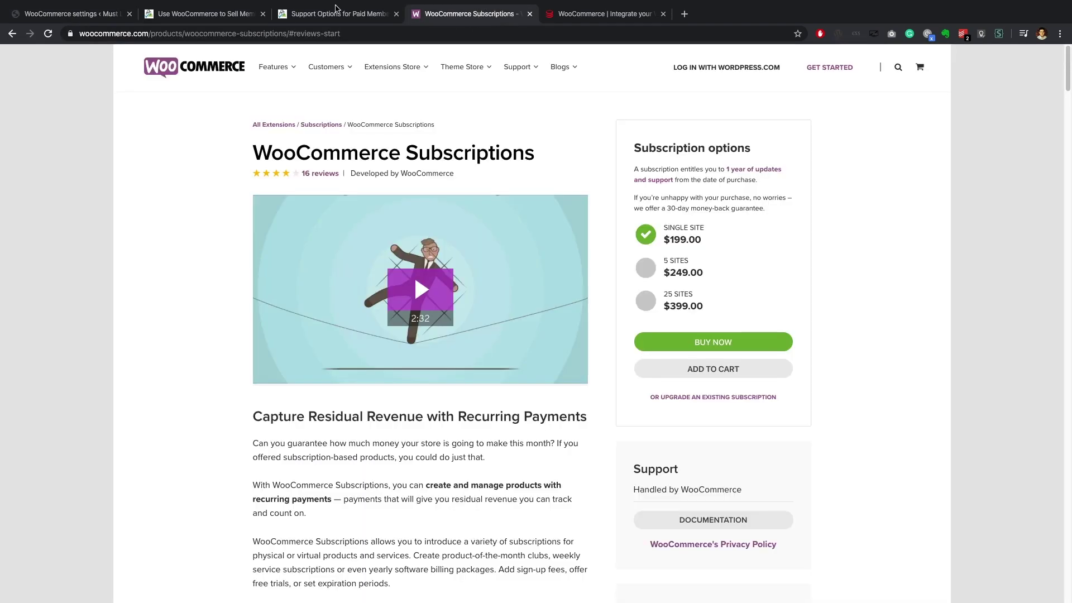
pyautogui.click(208, 13)
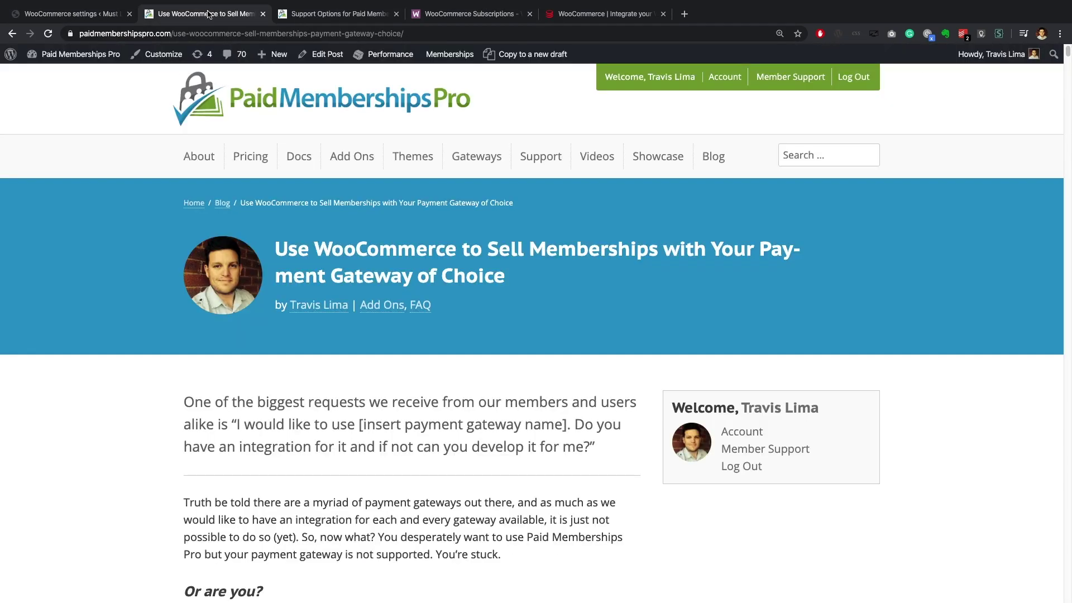
pyautogui.click(610, 15)
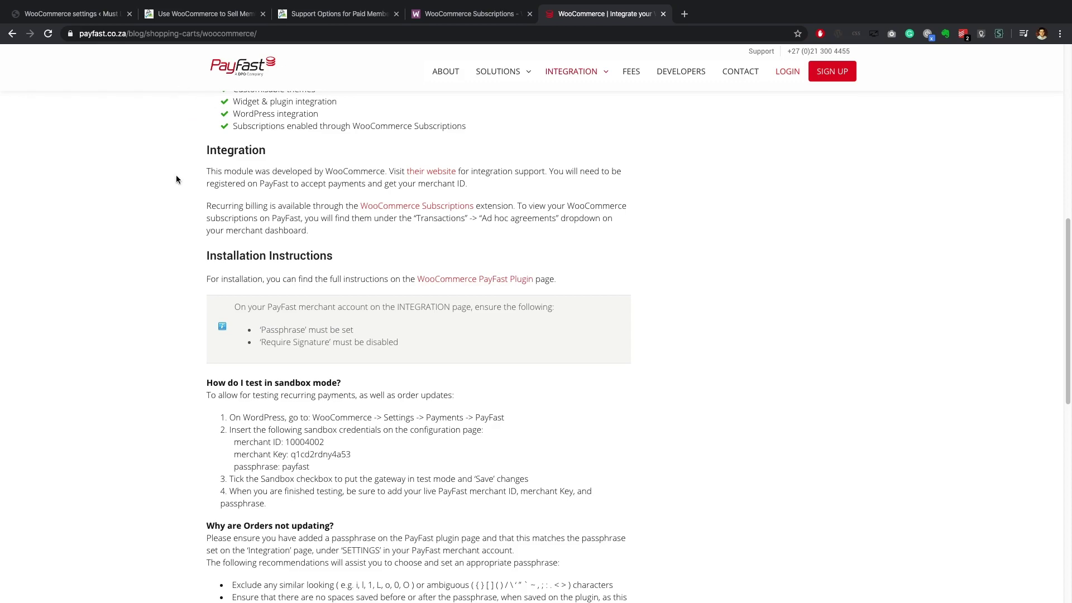
pyautogui.scroll(10, 176, 176)
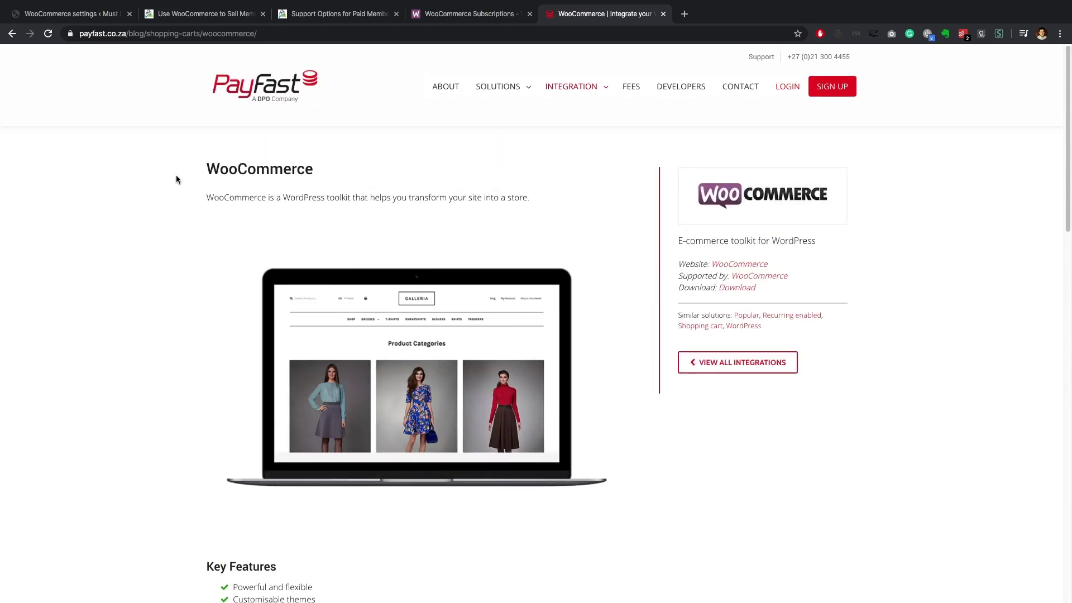
pyautogui.scroll(-8, 176, 177)
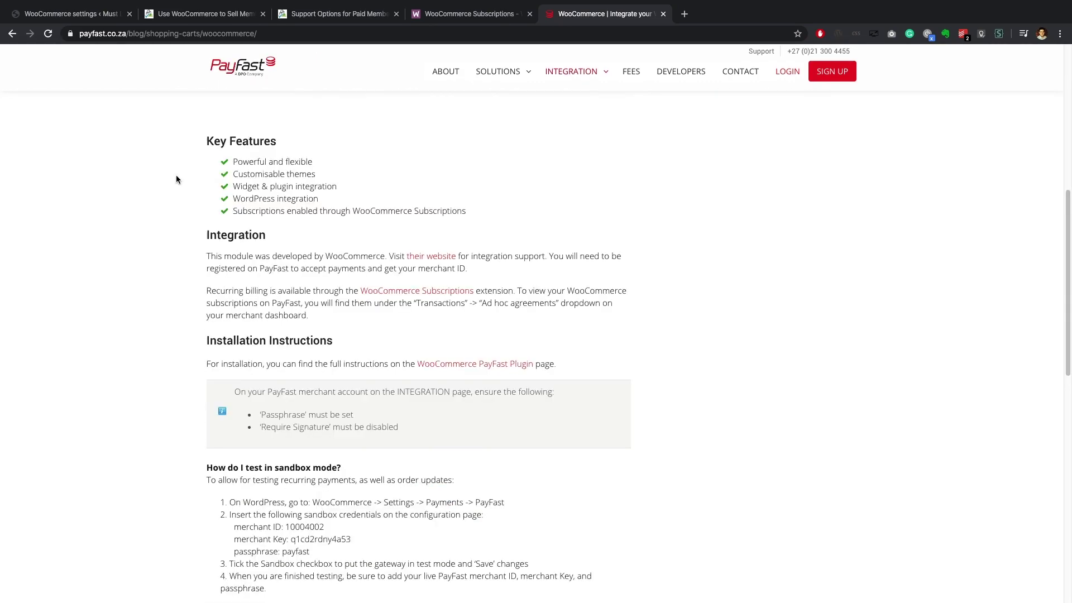
pyautogui.scroll(-5, 176, 179)
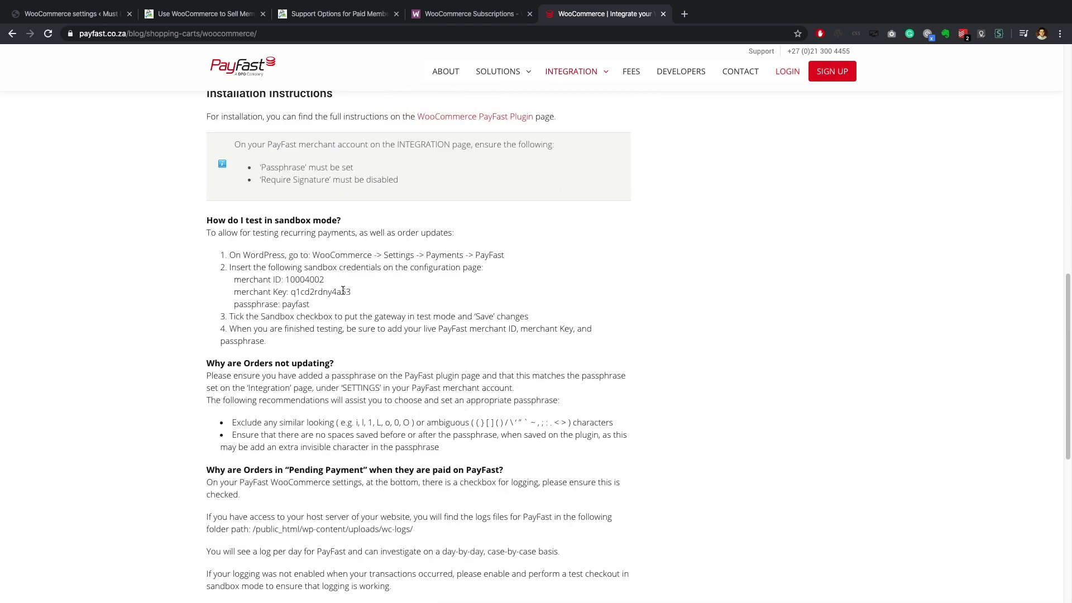
pyautogui.moveTo(325, 280); pyautogui.dragTo(287, 279)
pyautogui.press('super+c')
pyautogui.press('super+1')
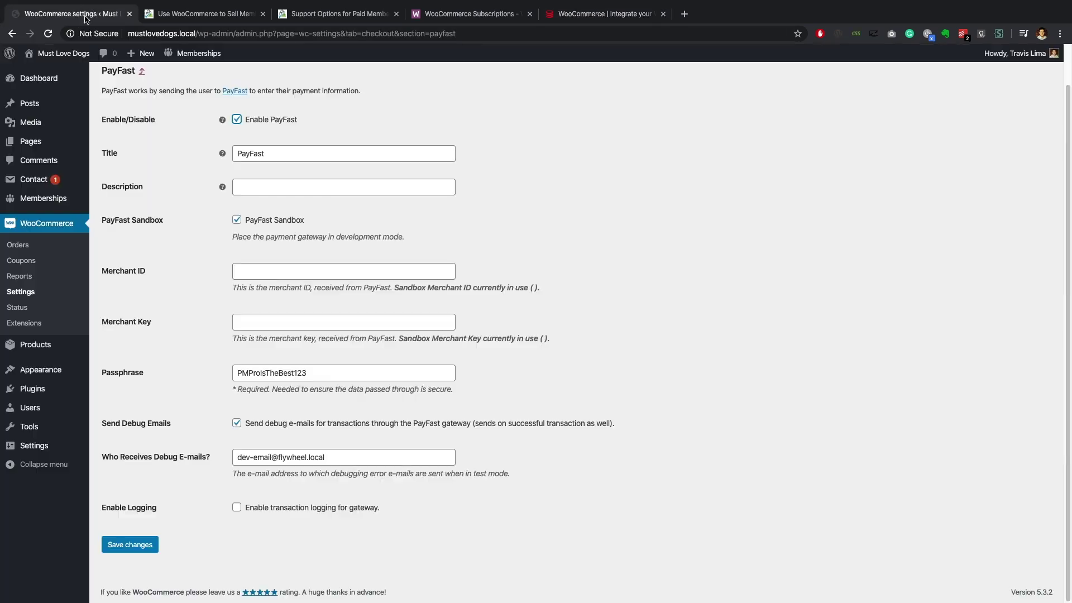
pyautogui.click(255, 273)
pyautogui.press('super+v')
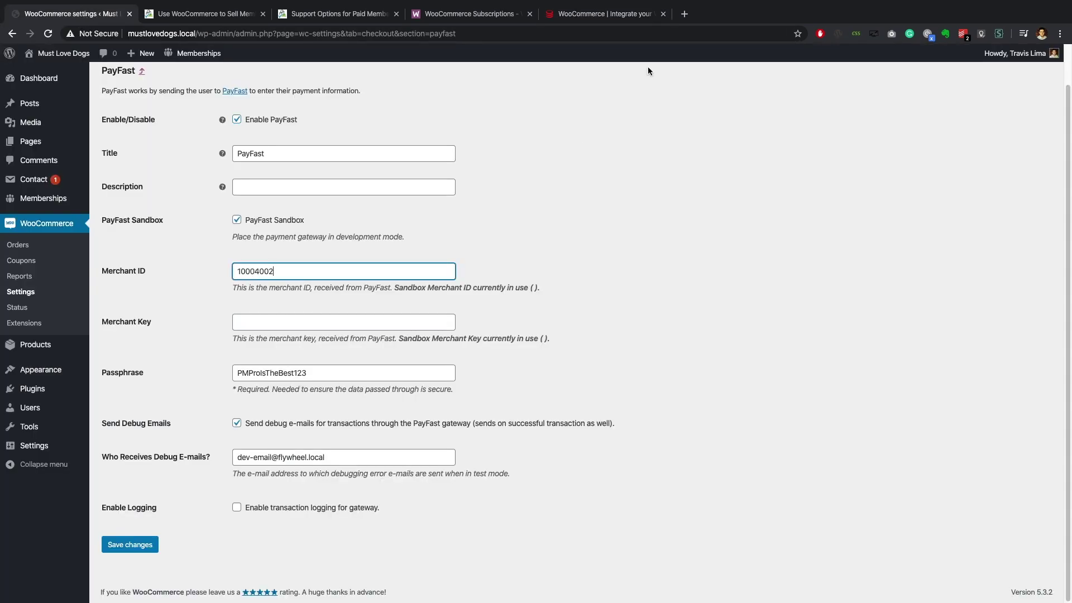
# Copy the sandbox merchant key from the PayFast WooCommerce integration page into the gateway's Merchant Key setting.
pyautogui.click(589, 16)
pyautogui.moveTo(352, 291); pyautogui.dragTo(293, 292)
pyautogui.press('super+c')
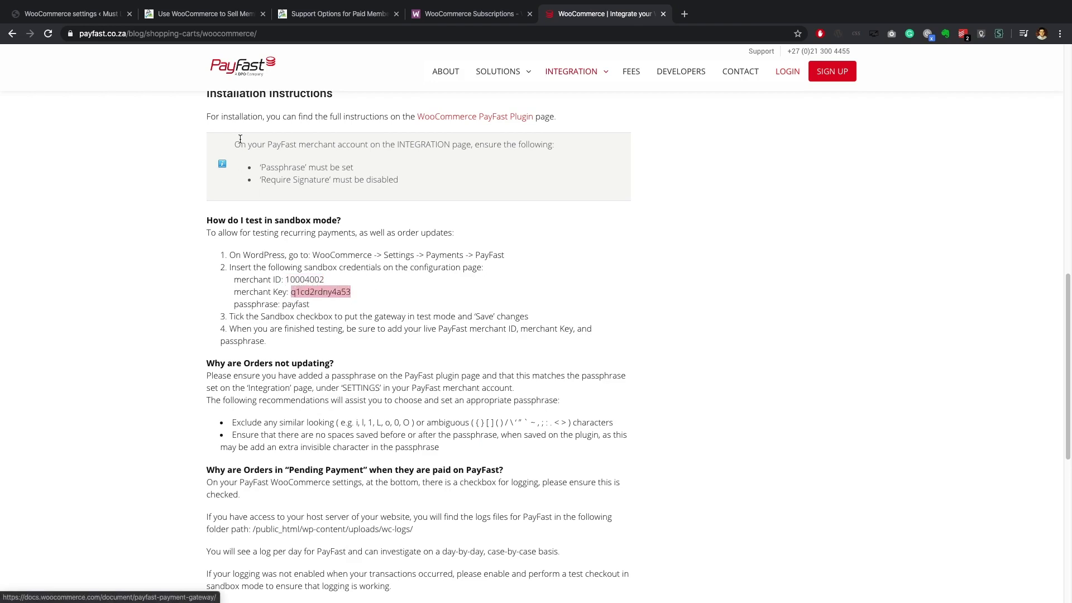
pyautogui.click(96, 14)
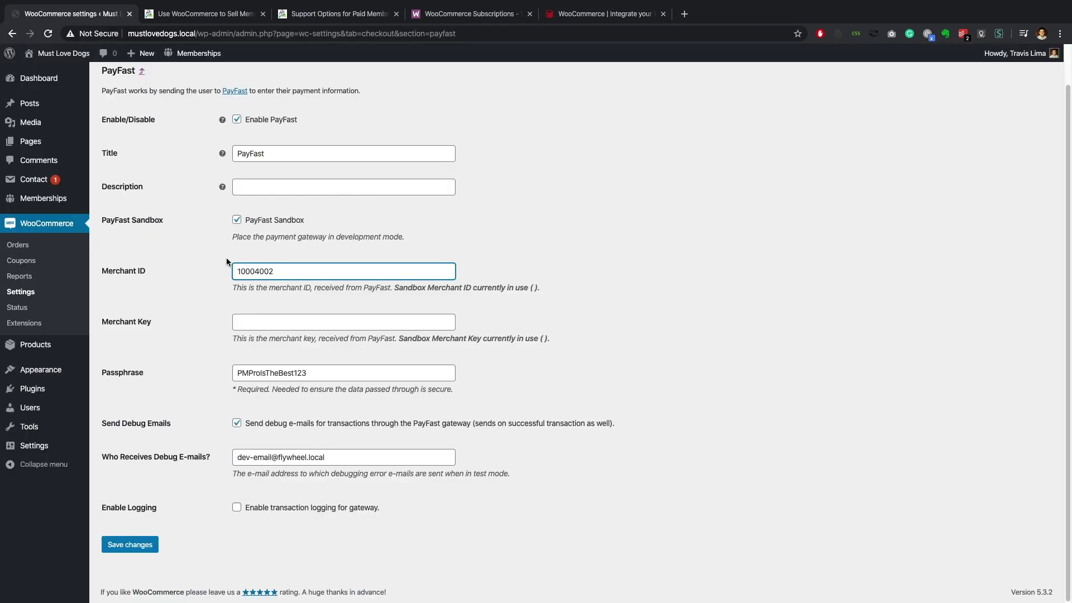
pyautogui.click(255, 325)
pyautogui.press('super+v')
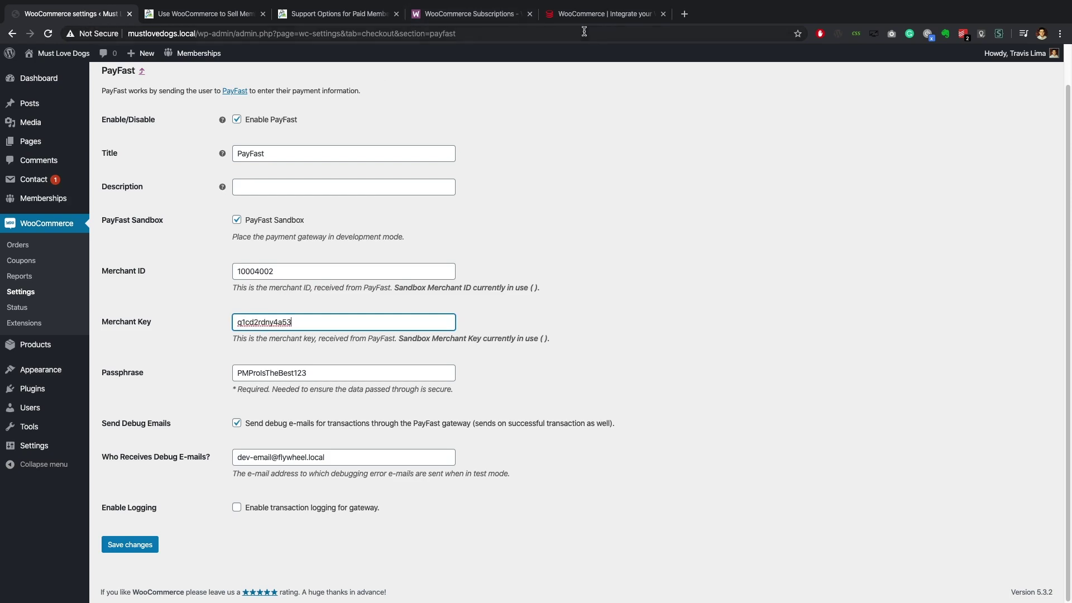
# Replace the gateway's Passphrase setting with the sandbox passphrase copied from the PayFast integration page.
pyautogui.click(570, 19)
pyautogui.scroll(-1, 359, 193)
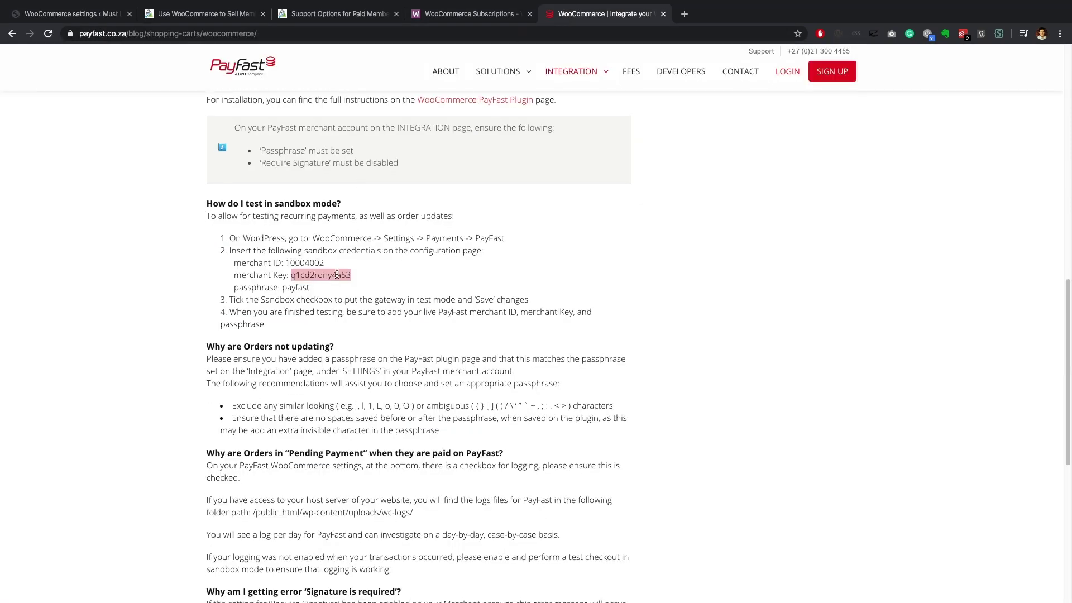
pyautogui.moveTo(315, 286); pyautogui.dragTo(282, 286)
pyautogui.hotkey('ctrl', 'c')
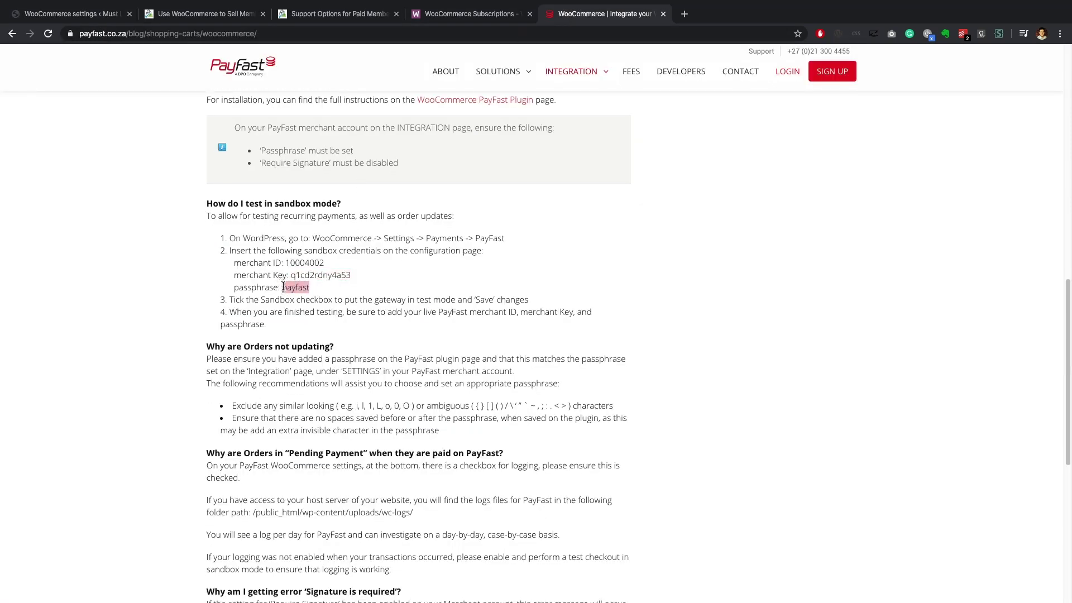
pyautogui.click(61, 12)
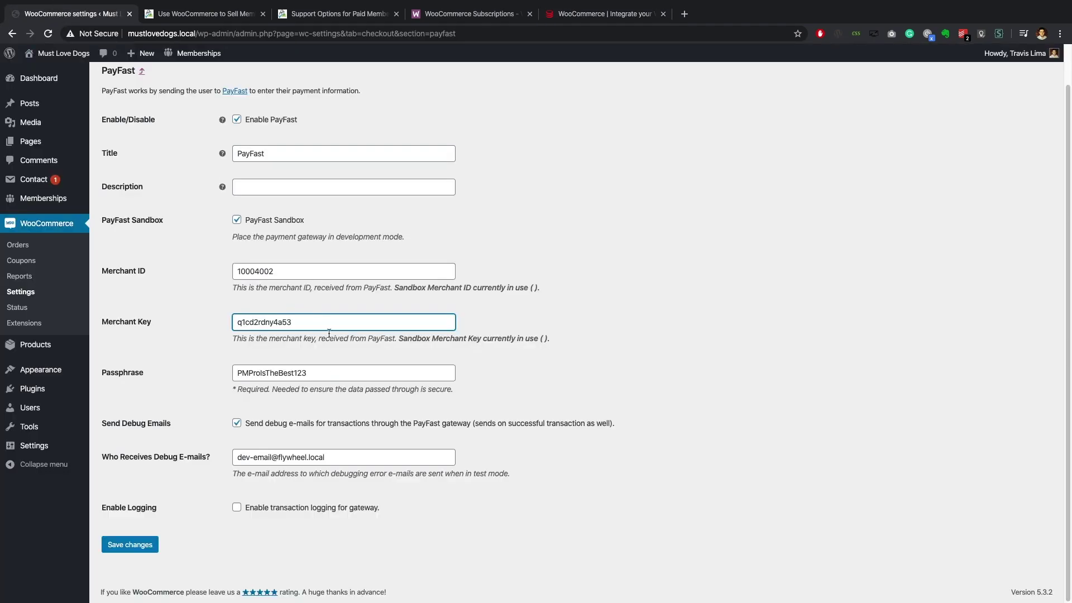
pyautogui.doubleClick(327, 375)
pyautogui.hotkey('ctrl', 'v')
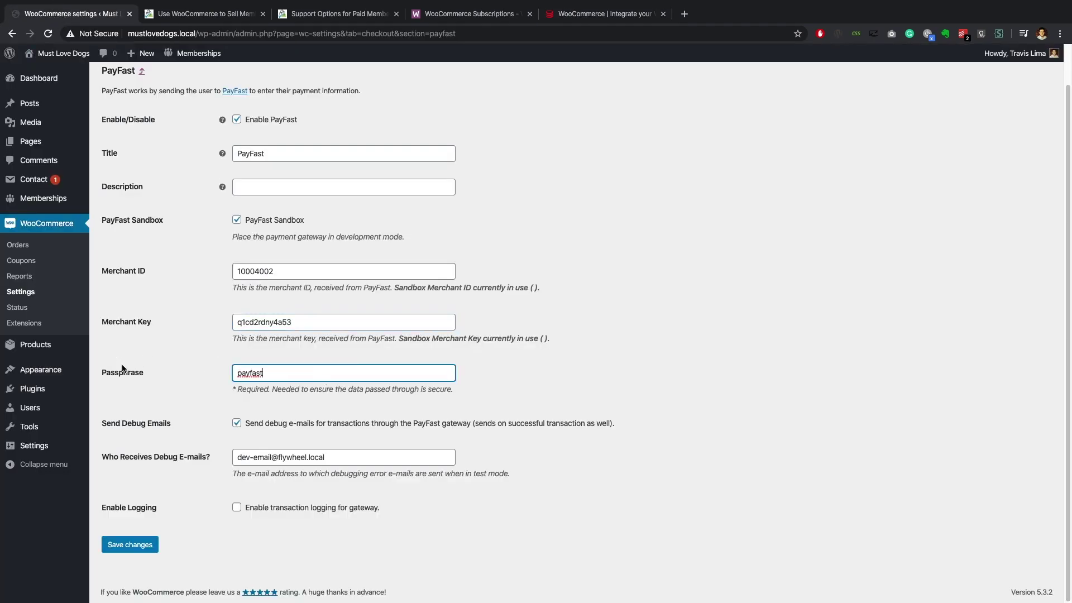
# Review the PayFast gateway settings and save the changes.
pyautogui.click(199, 361)
pyautogui.scroll(1, 196, 322)
pyautogui.scroll(1, 195, 323)
pyautogui.scroll(-1, 416, 284)
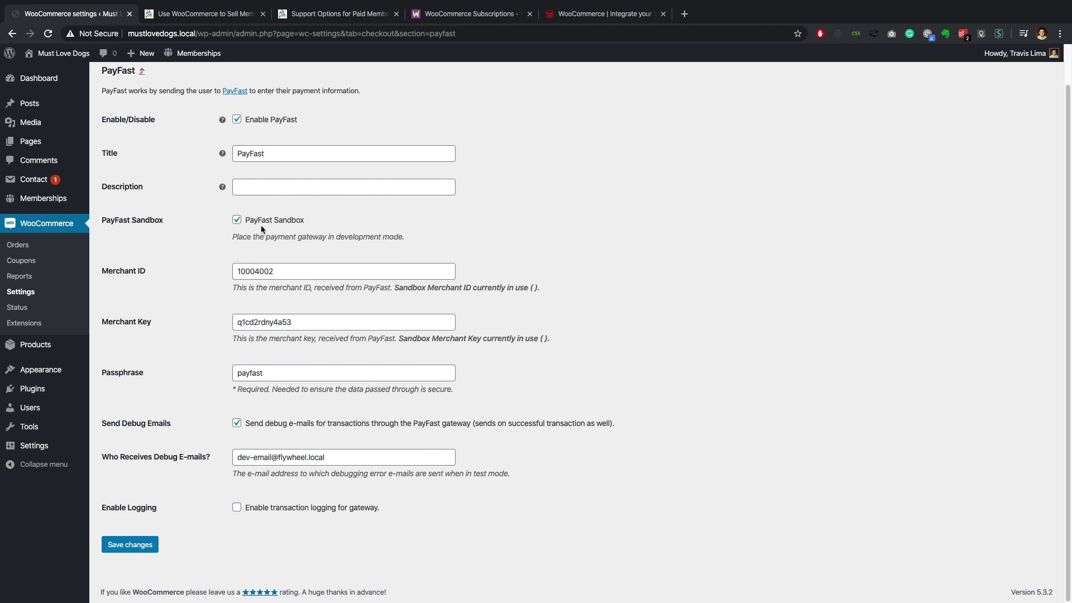
pyautogui.click(118, 542)
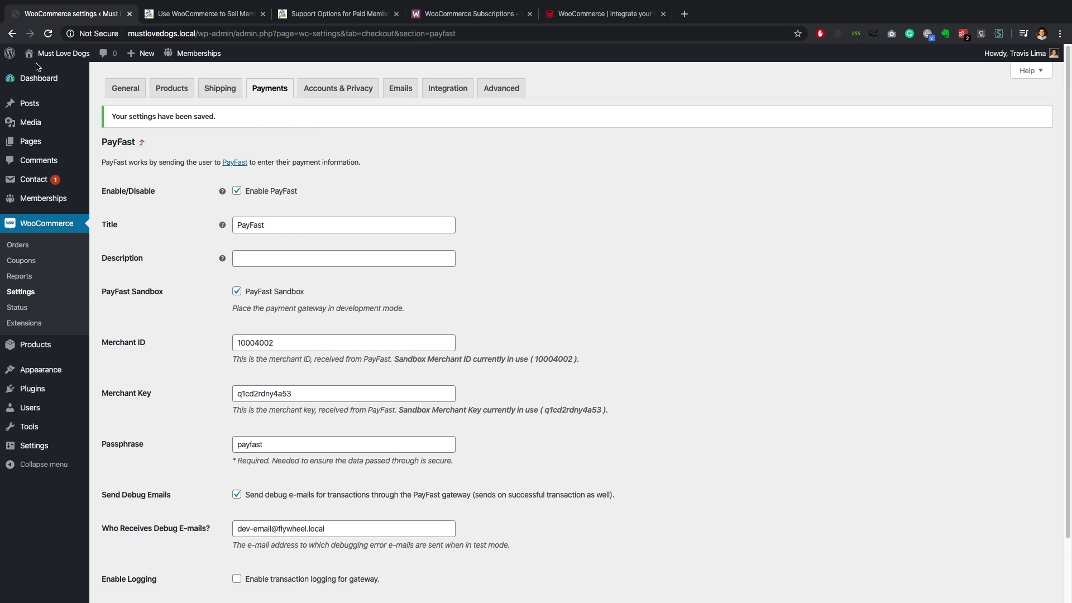
# Visit the store's shop page, add the Flying Ninja product to the cart and view the cart.
pyautogui.moveTo(37, 56)
pyautogui.click(36, 88)
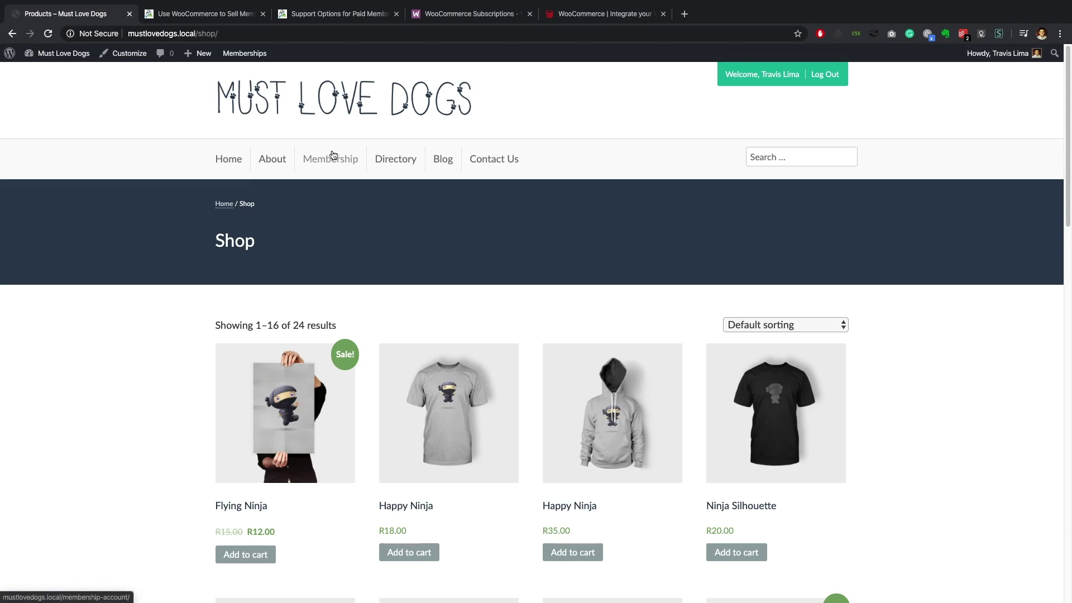
pyautogui.scroll(-1, 338, 171)
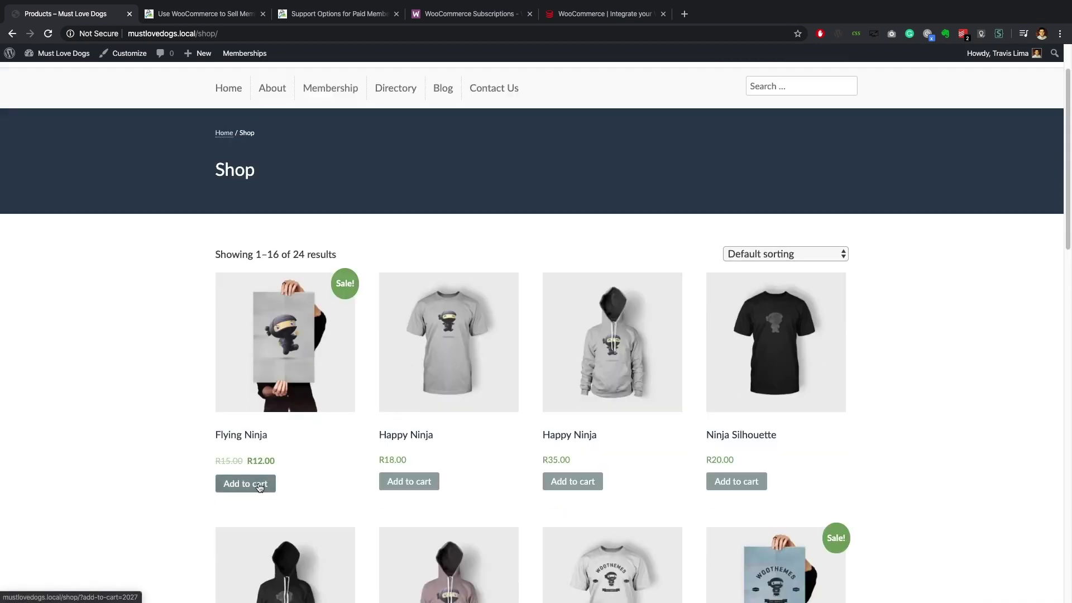
pyautogui.click(259, 487)
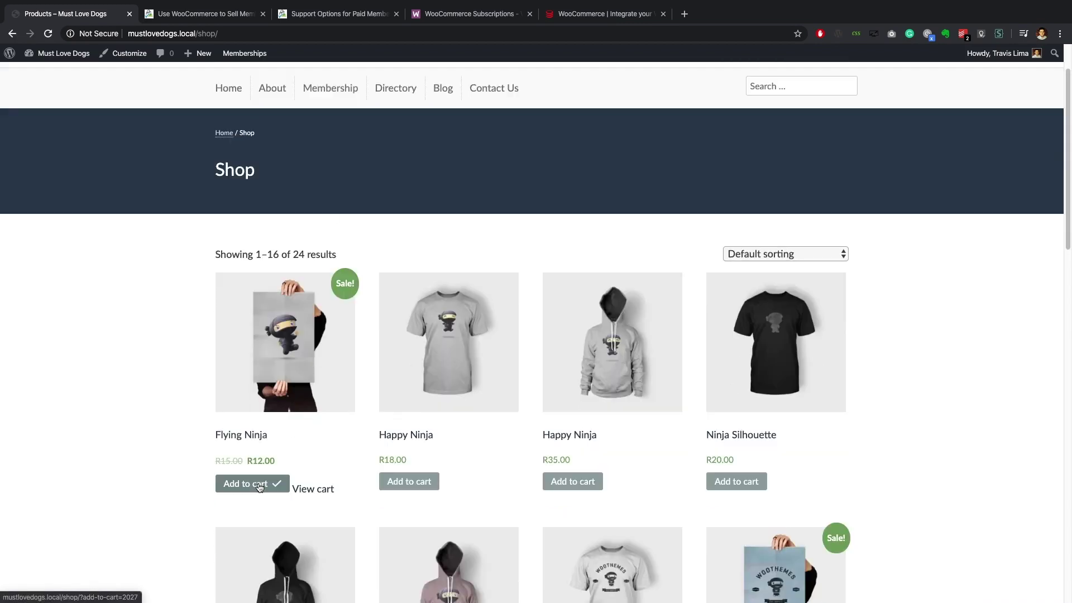
pyautogui.click(303, 489)
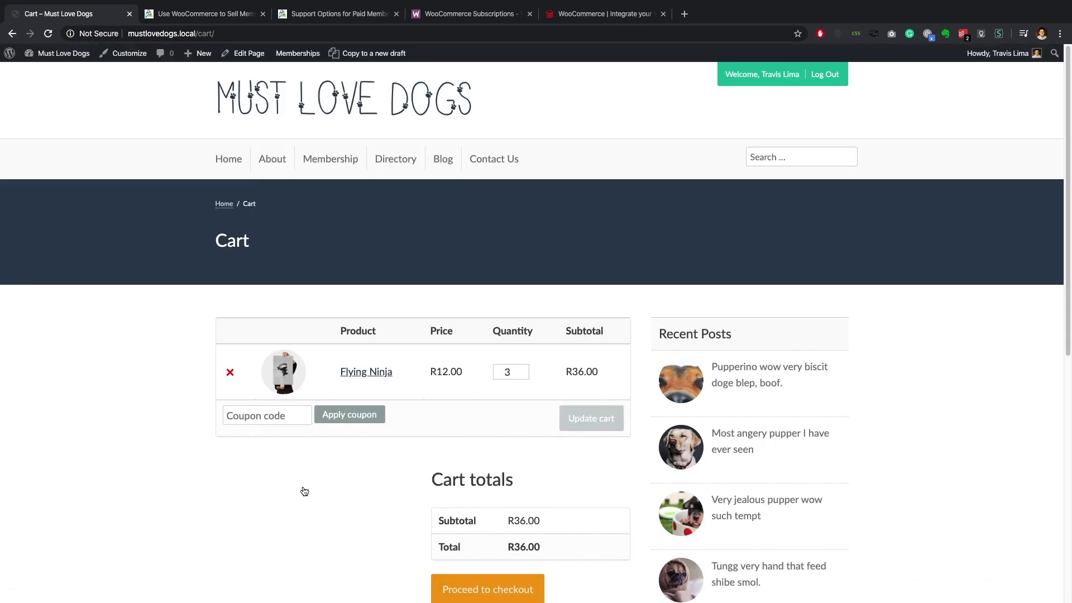
# Set the Flying Ninja quantity to 1, update the cart and proceed to checkout.
pyautogui.scroll(-3, 512, 343)
pyautogui.doubleClick(507, 183)
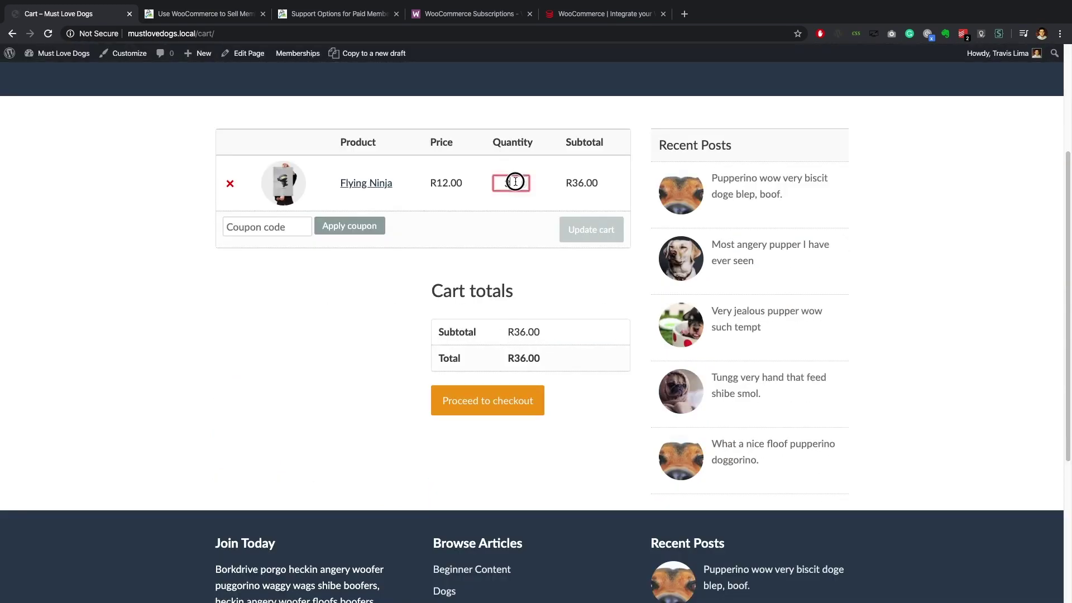
pyautogui.write('1')
pyautogui.click(413, 240)
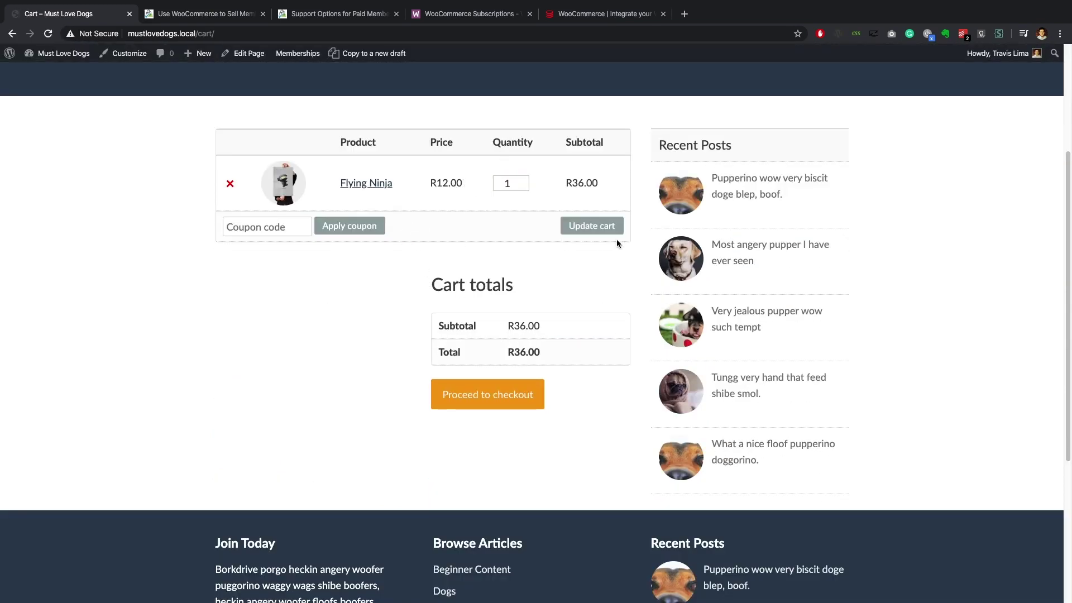
pyautogui.click(592, 226)
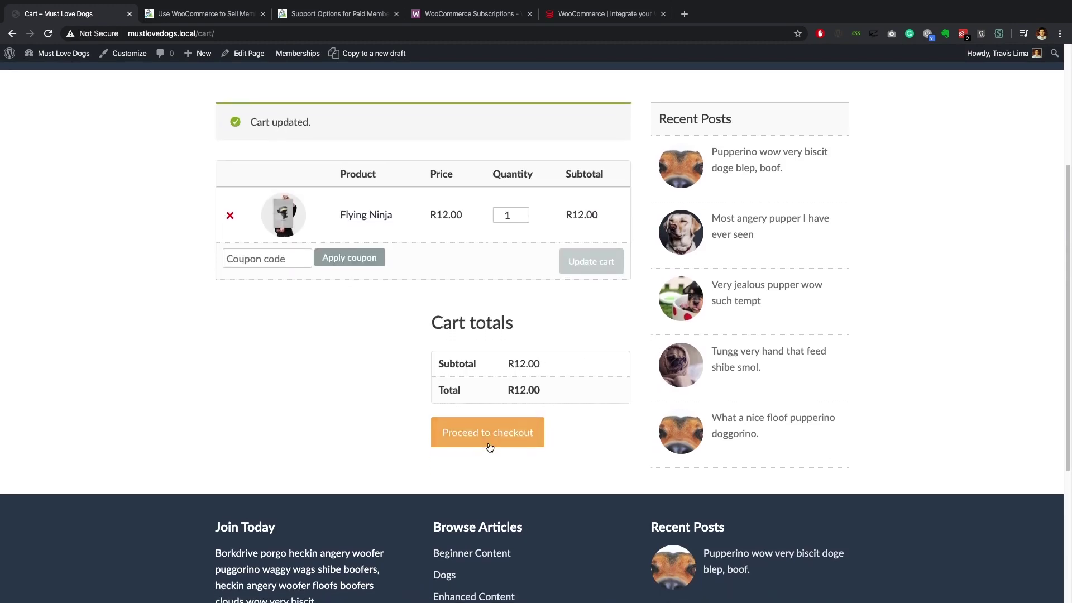
pyautogui.click(487, 434)
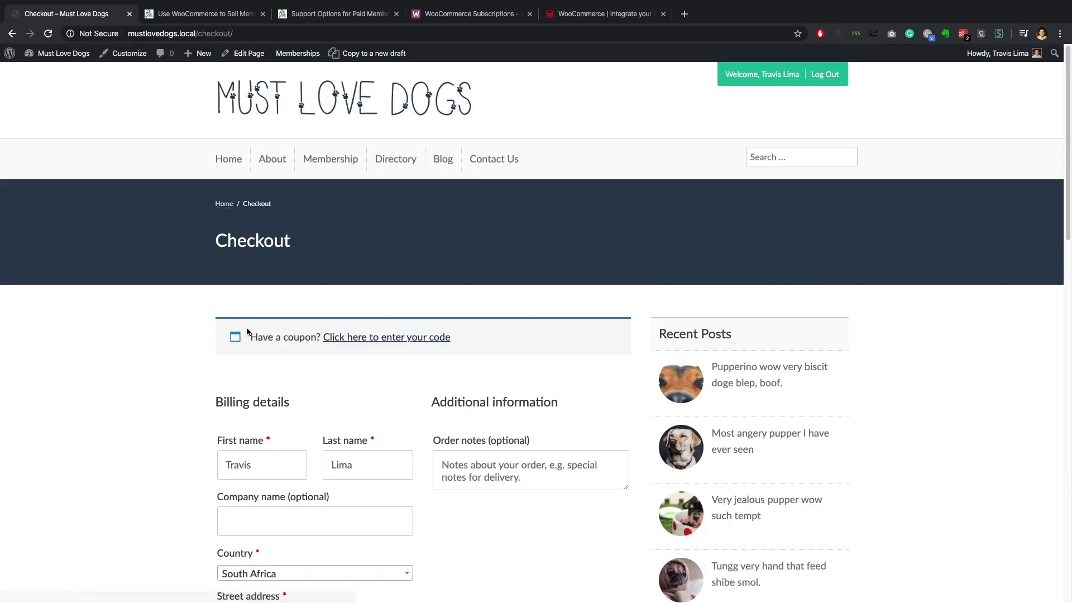
# Check the billing details and payment method at checkout, and place the Flying Ninja order through PayFast.
pyautogui.scroll(-15, 247, 328)
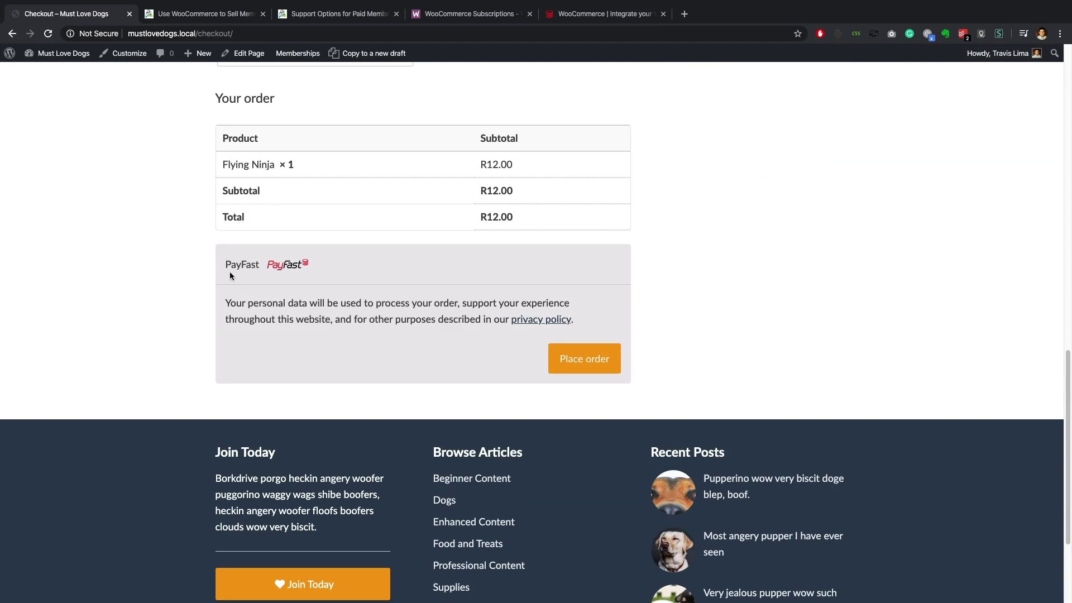
pyautogui.scroll(10, 473, 274)
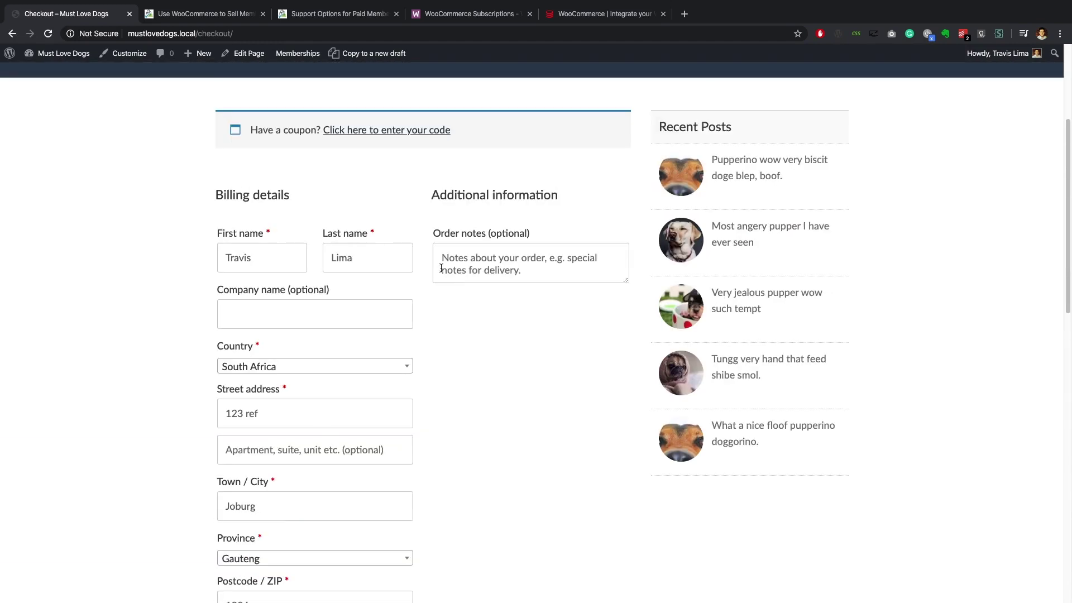
pyautogui.scroll(-3, 244, 245)
pyautogui.scroll(-8, 246, 178)
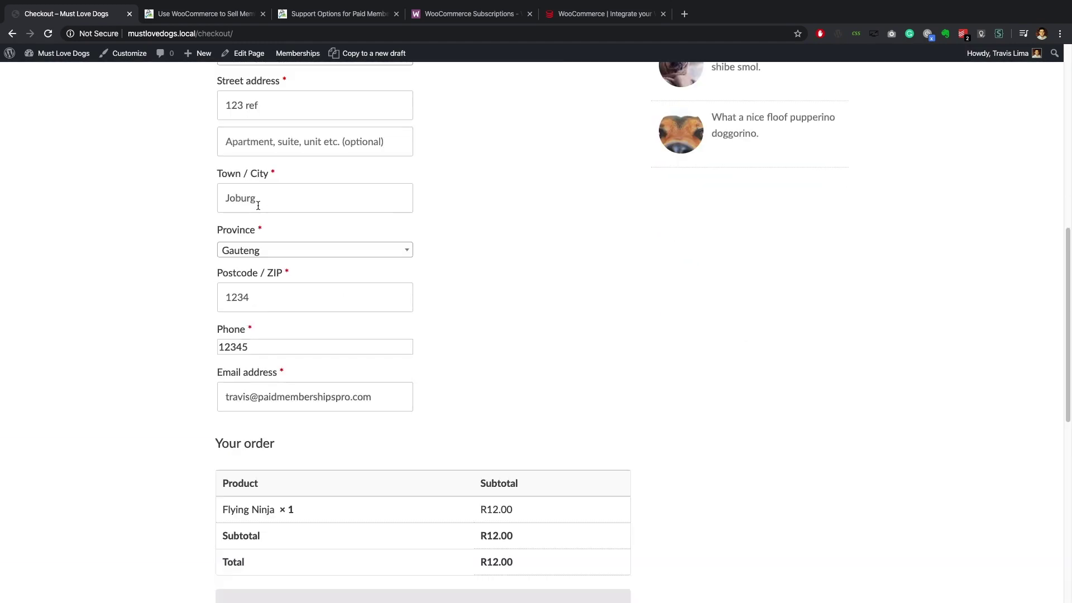
pyautogui.click(599, 541)
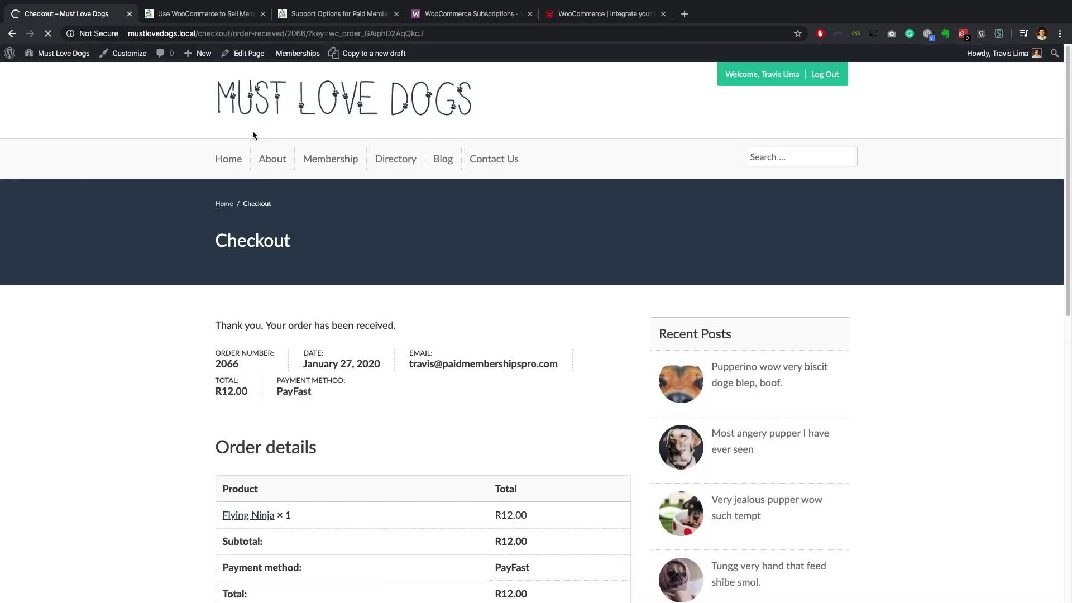
# Examine the order confirmation page, including the order details, payment method and billing address.
pyautogui.scroll(-3, 239, 243)
pyautogui.scroll(-3, 239, 246)
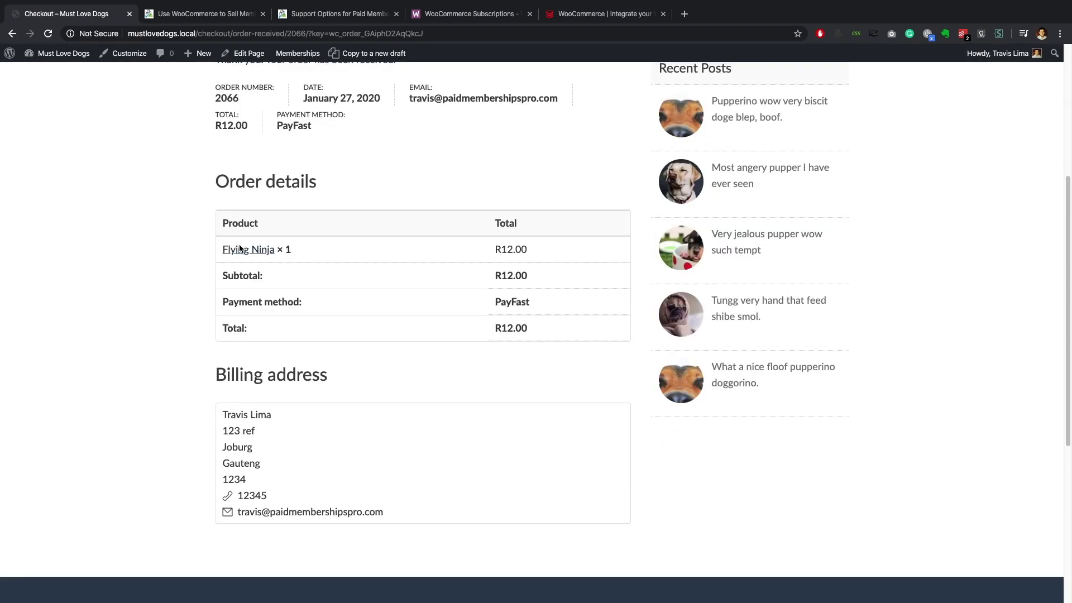
pyautogui.scroll(-1, 240, 246)
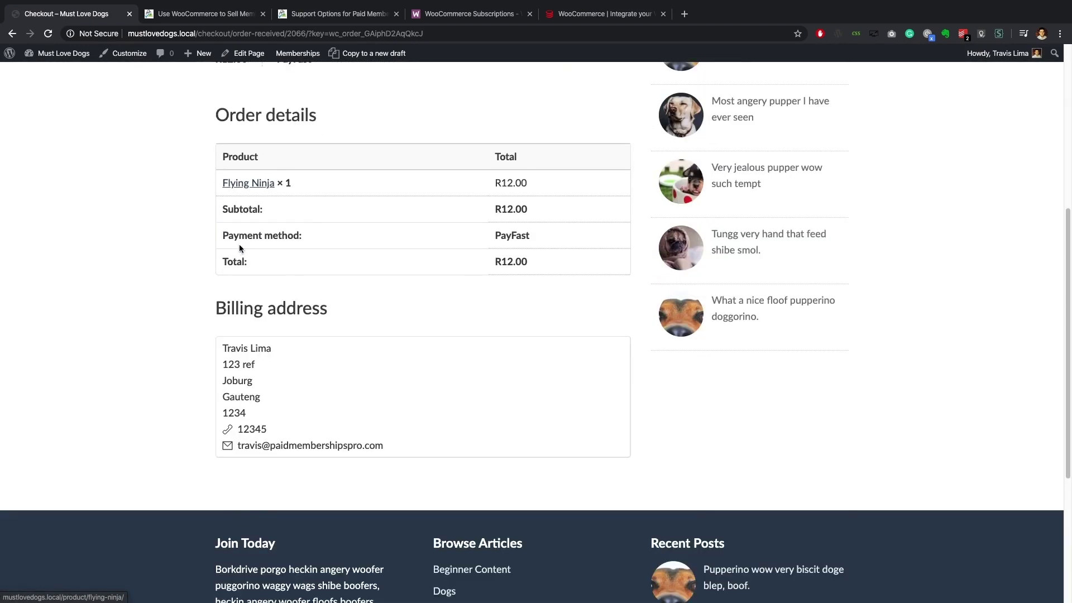
pyautogui.scroll(-2, 238, 246)
pyautogui.scroll(5, 239, 247)
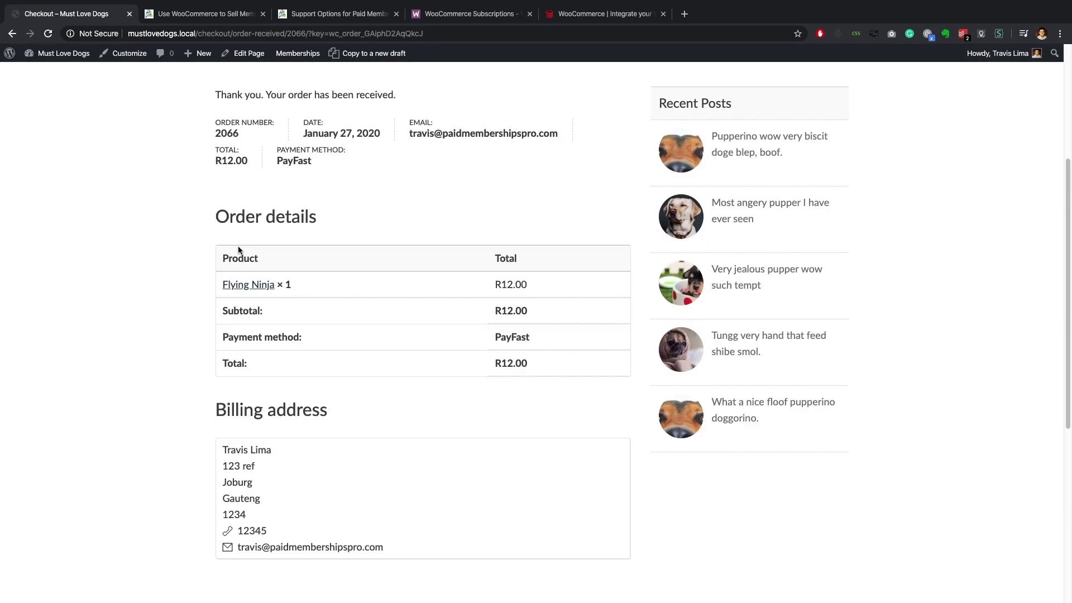
pyautogui.scroll(1, 238, 247)
pyautogui.scroll(5, 238, 250)
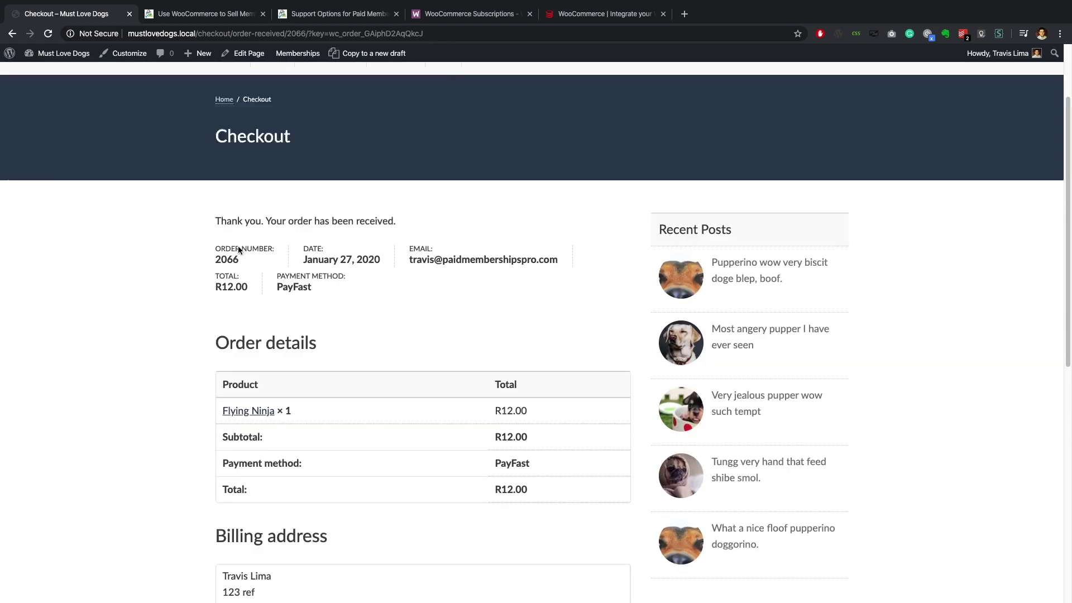
# Return to the WordPress dashboard and open the Paid Memberships Pro Add Ons page.
pyautogui.moveTo(56, 53)
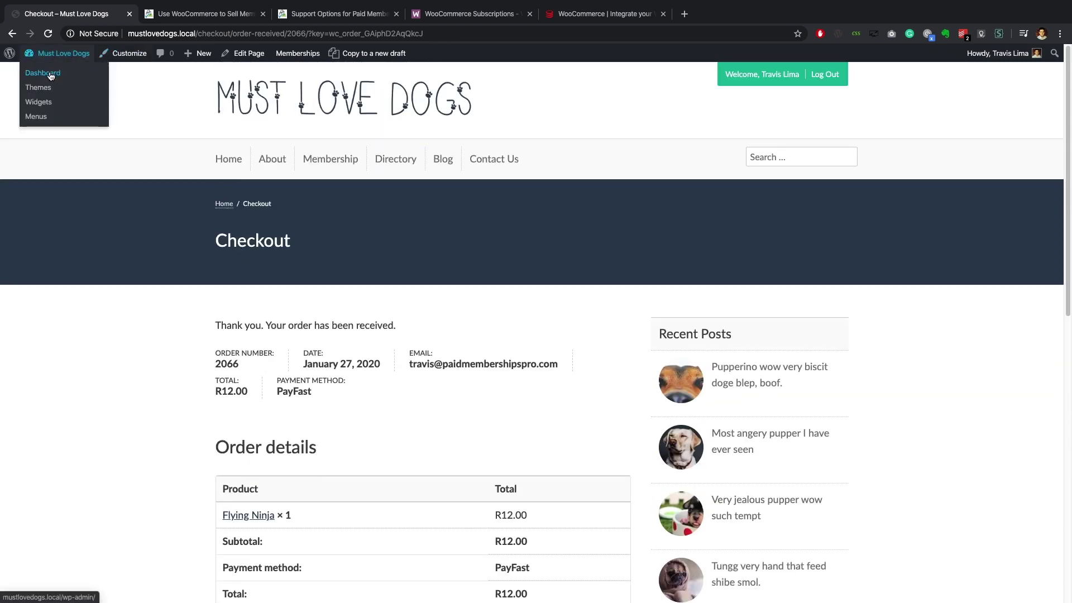
pyautogui.click(50, 76)
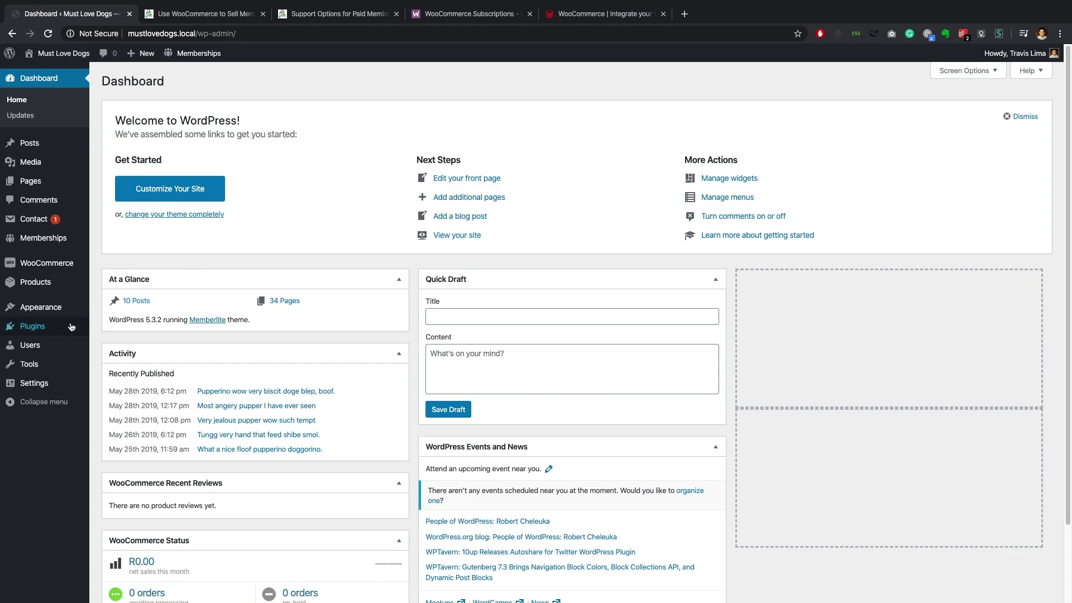
pyautogui.moveTo(47, 331)
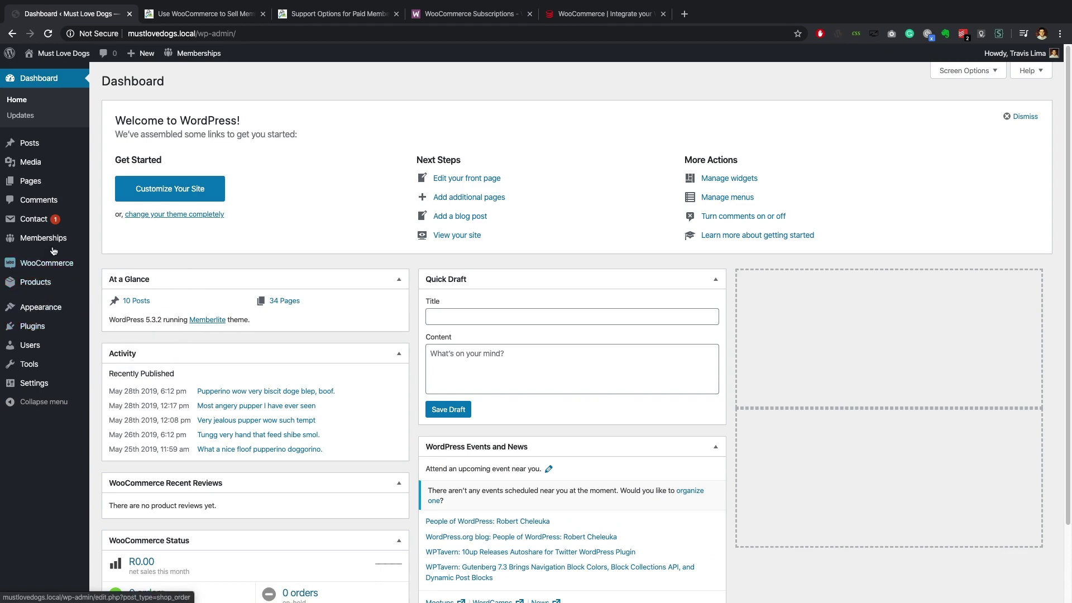
pyautogui.moveTo(52, 241)
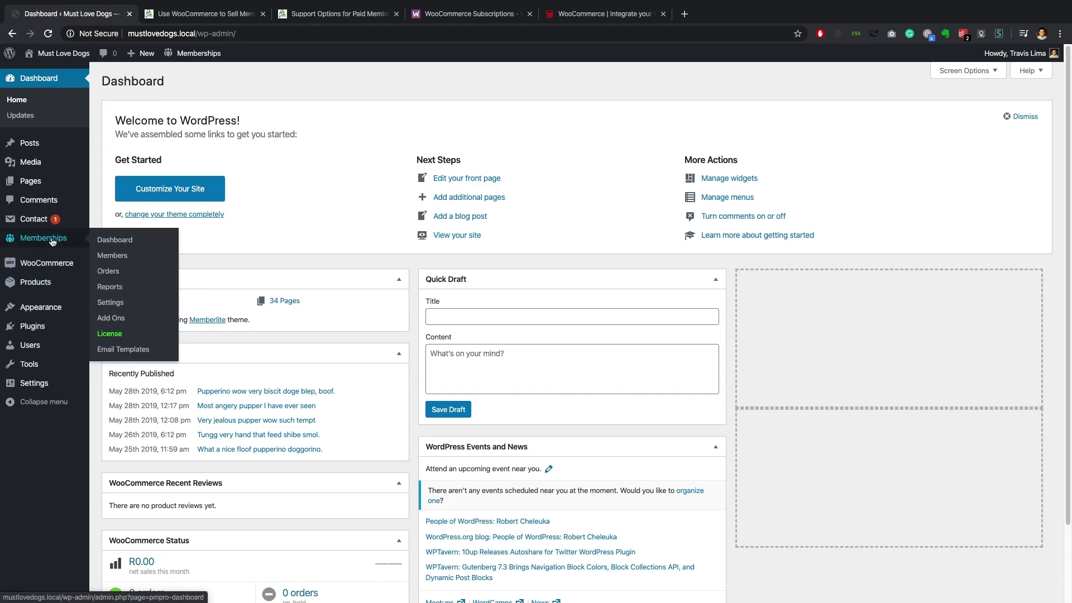
pyautogui.click(114, 320)
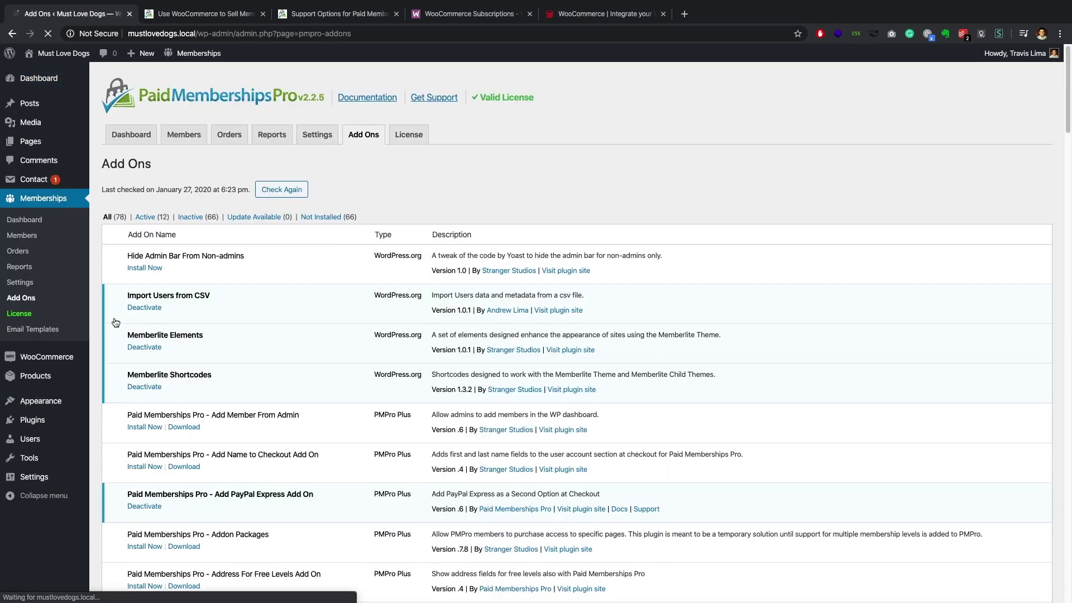
# Find the Paid Memberships Pro – WooCommerce Add On by searching for "woocommerce", then install and activate it.
pyautogui.hotkey('ctrl', 'f')
pyautogui.write('woocommerce')
pyautogui.press('Return')
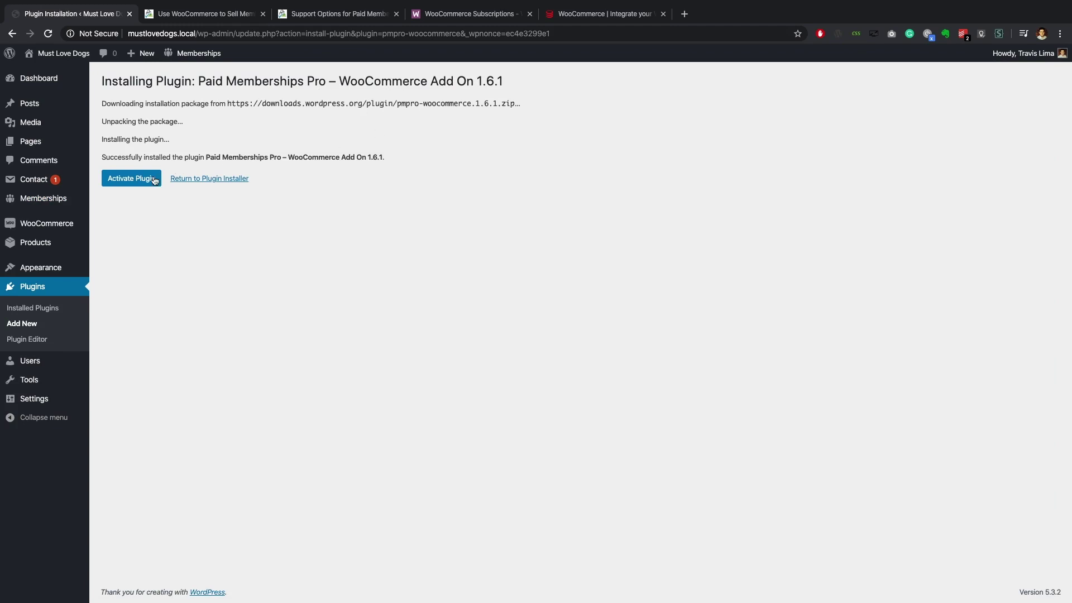
pyautogui.moveTo(40, 206)
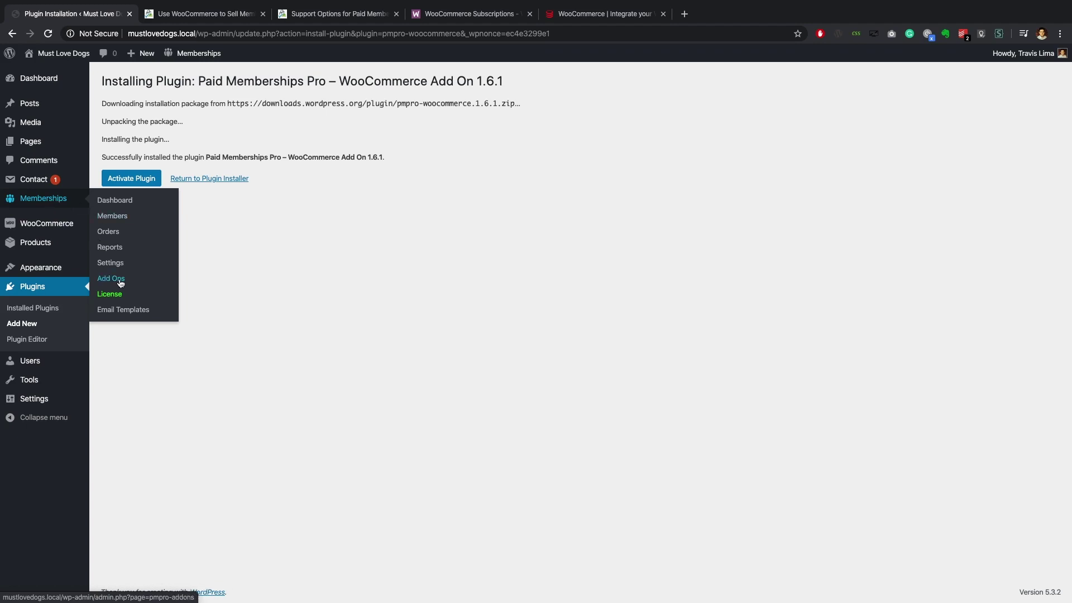
pyautogui.click(144, 181)
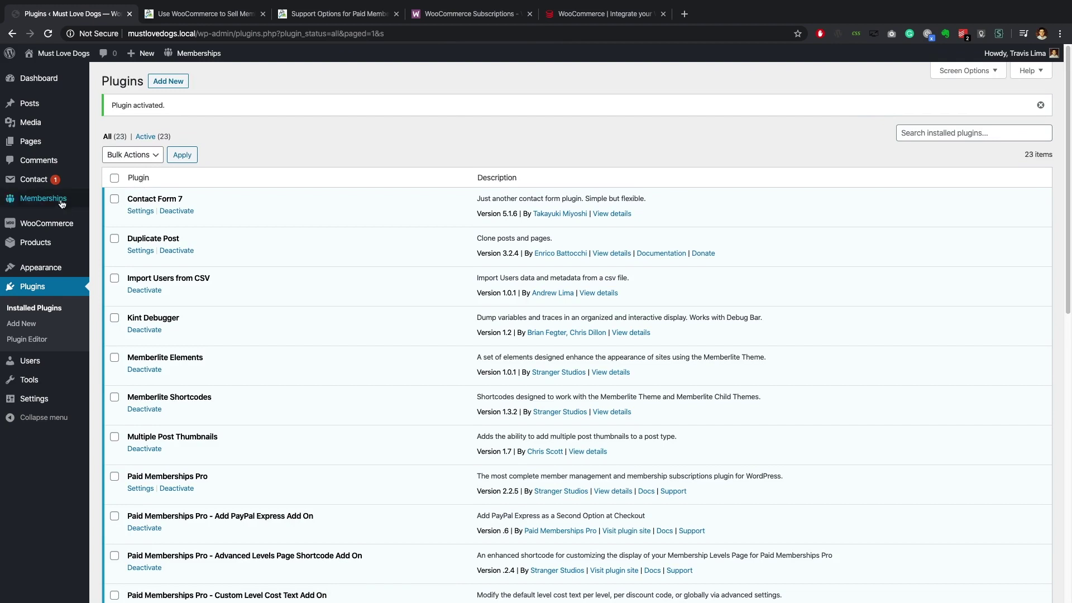
# Open the Paid Memberships Pro dashboard and bring up the list of membership levels.
pyautogui.moveTo(61, 204)
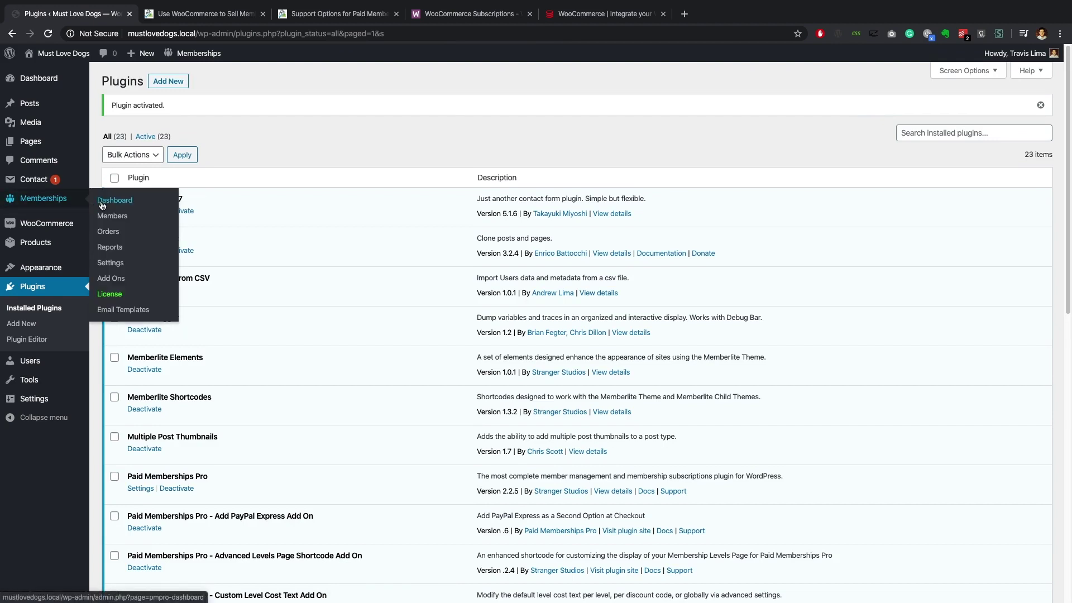
pyautogui.click(100, 202)
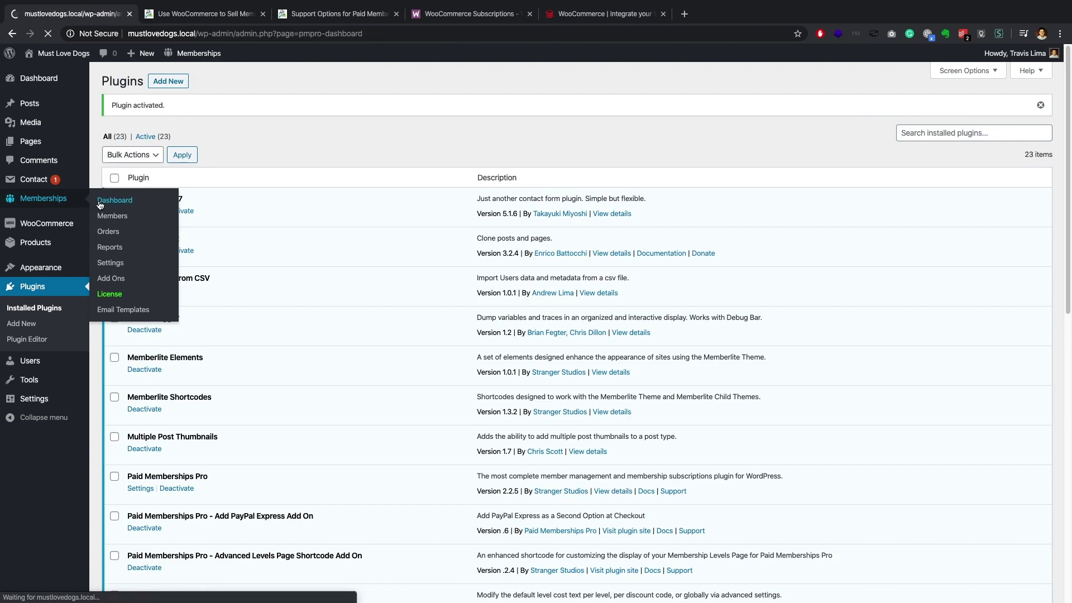
pyautogui.scroll(-1, 205, 216)
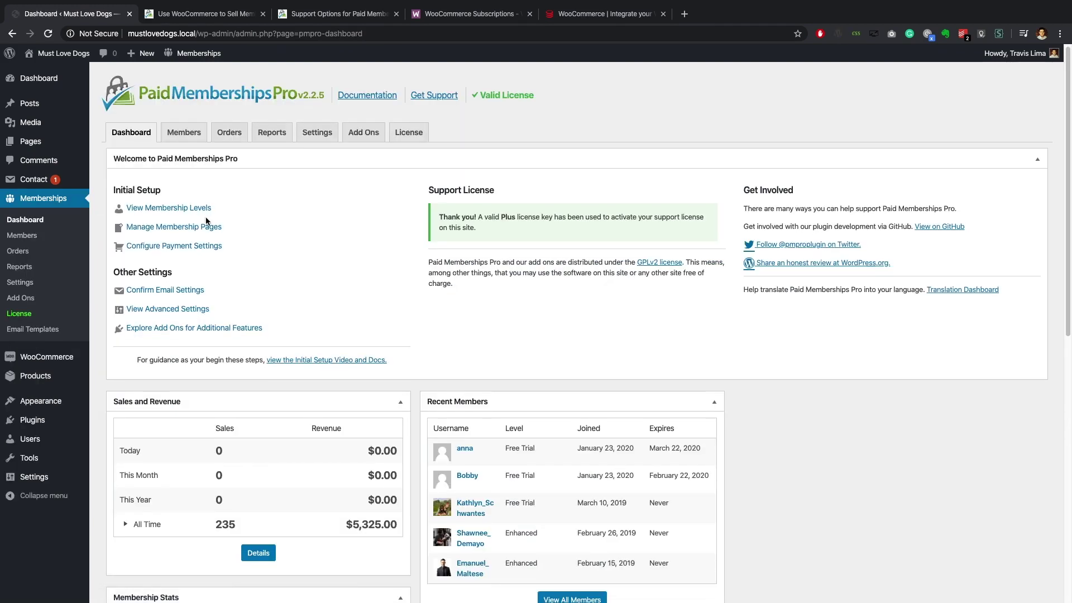
pyautogui.click(182, 206)
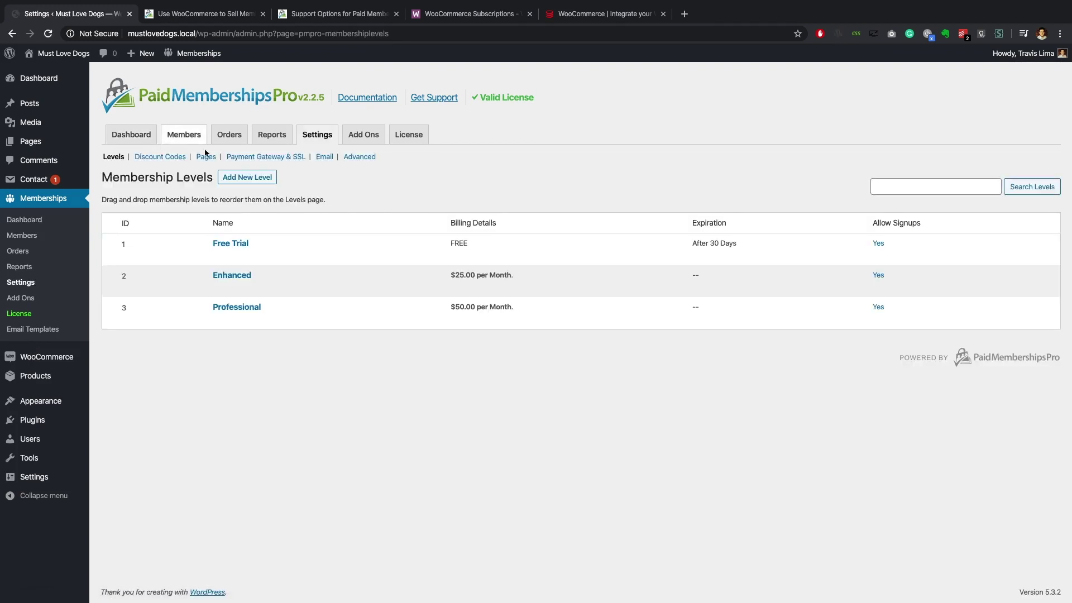
pyautogui.moveTo(233, 256)
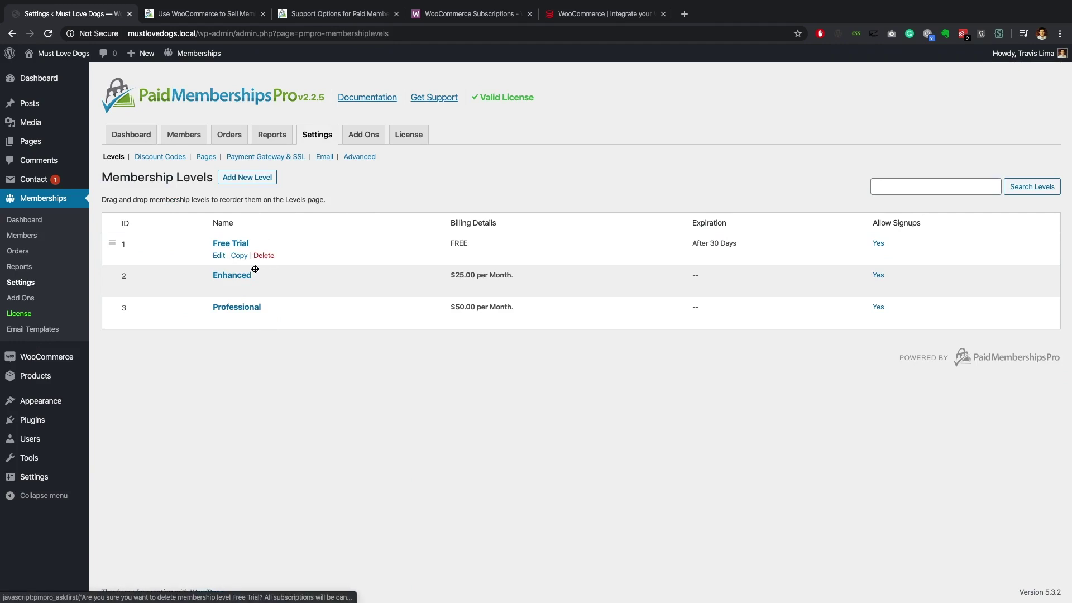
pyautogui.moveTo(240, 314)
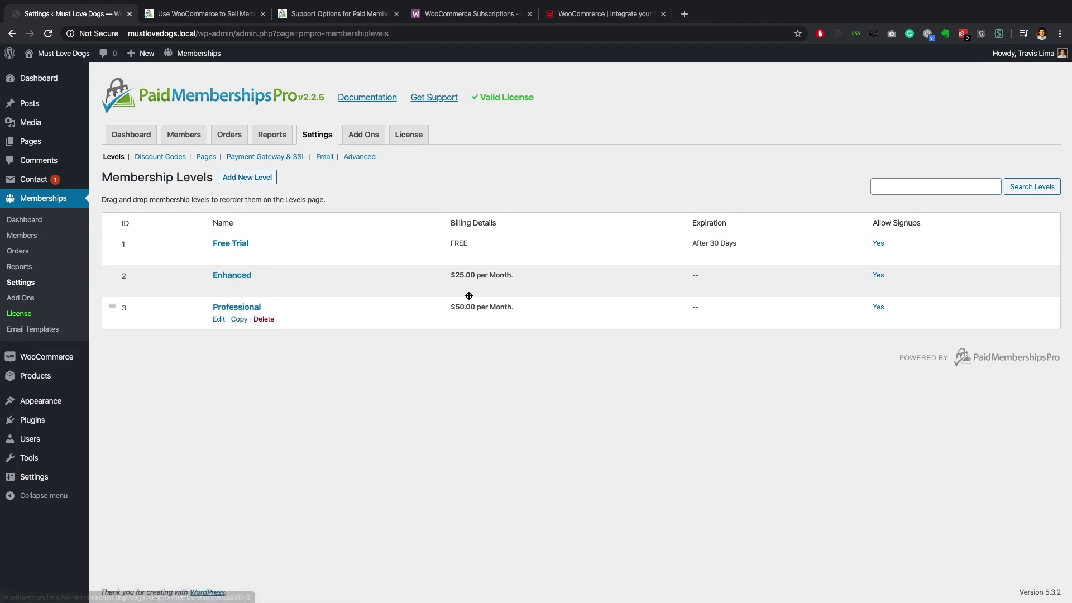
# Open the Enhanced membership level and review its billing, membership discount and content settings.
pyautogui.click(226, 278)
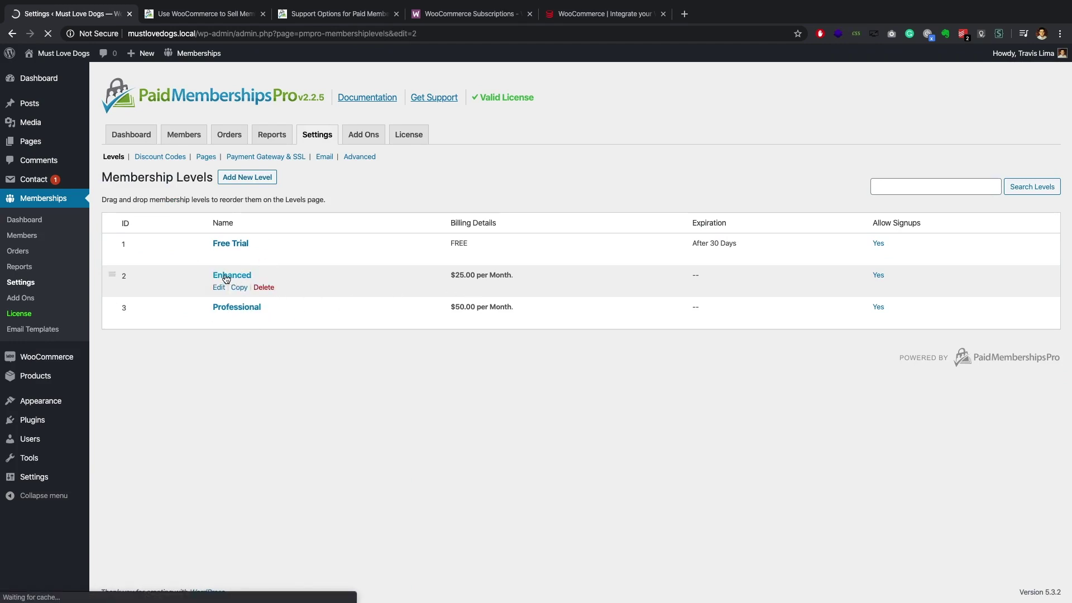
pyautogui.scroll(-4, 191, 273)
pyautogui.scroll(-10, 191, 273)
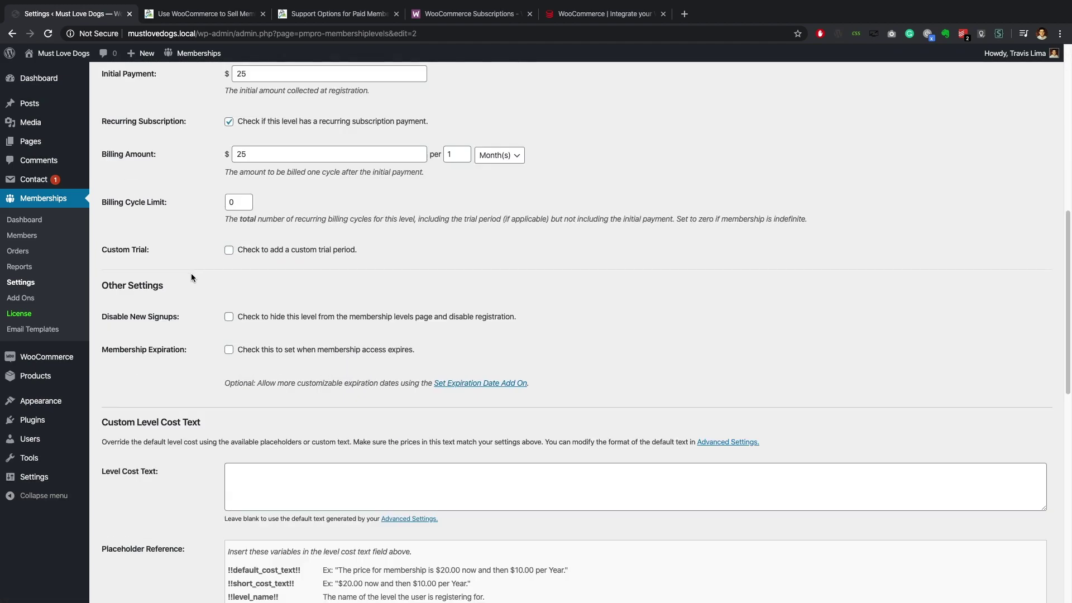
pyautogui.scroll(-2, 191, 274)
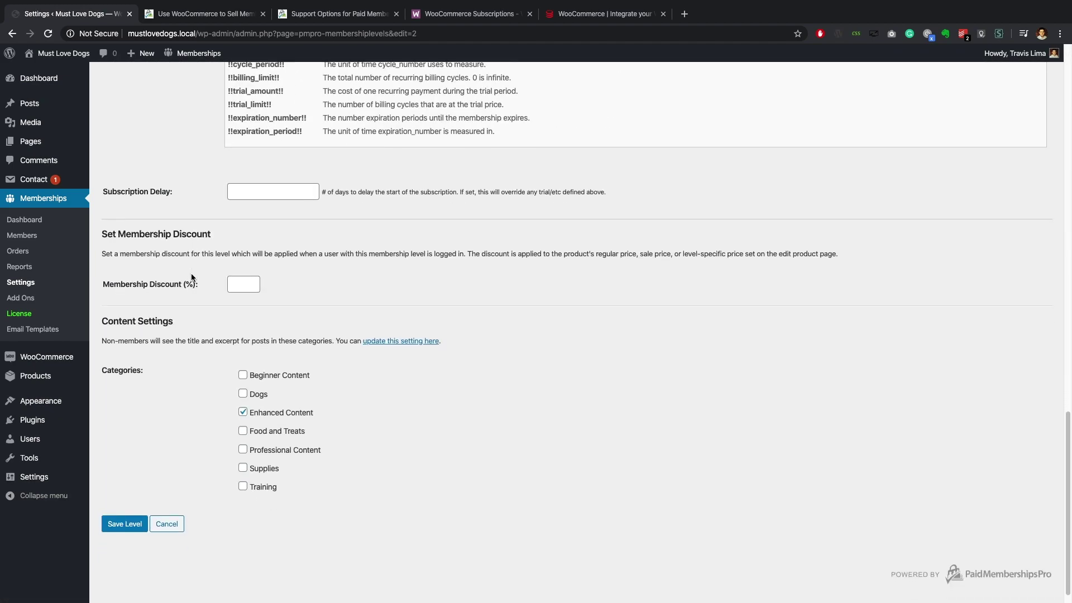
pyautogui.scroll(-1, 191, 278)
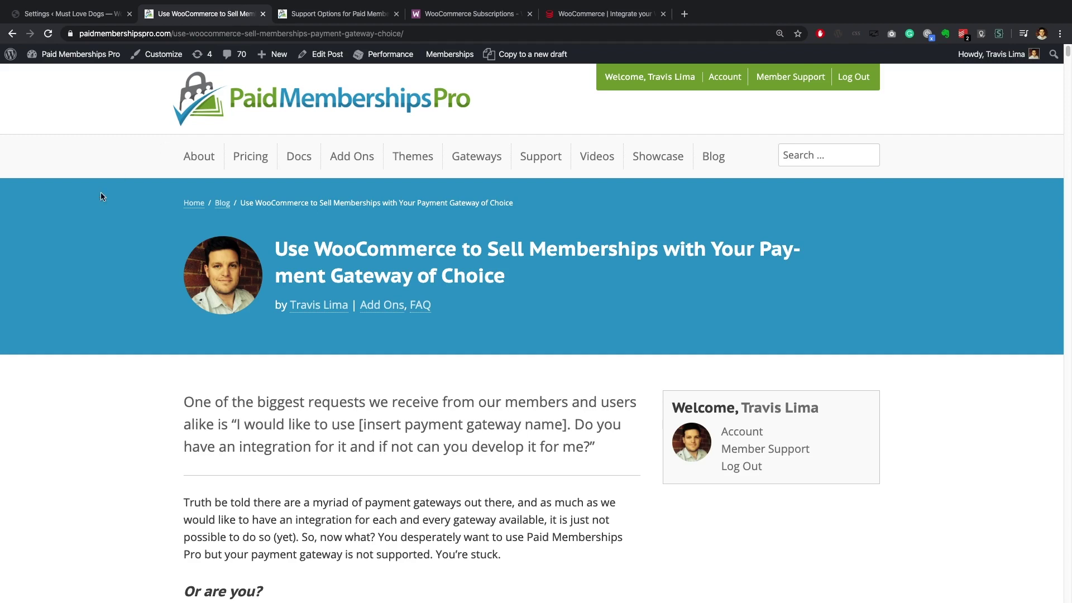
# Look over the article on using WooCommerce to sell memberships, and return to the Enhanced level's settings.
pyautogui.scroll(-1, 71, 219)
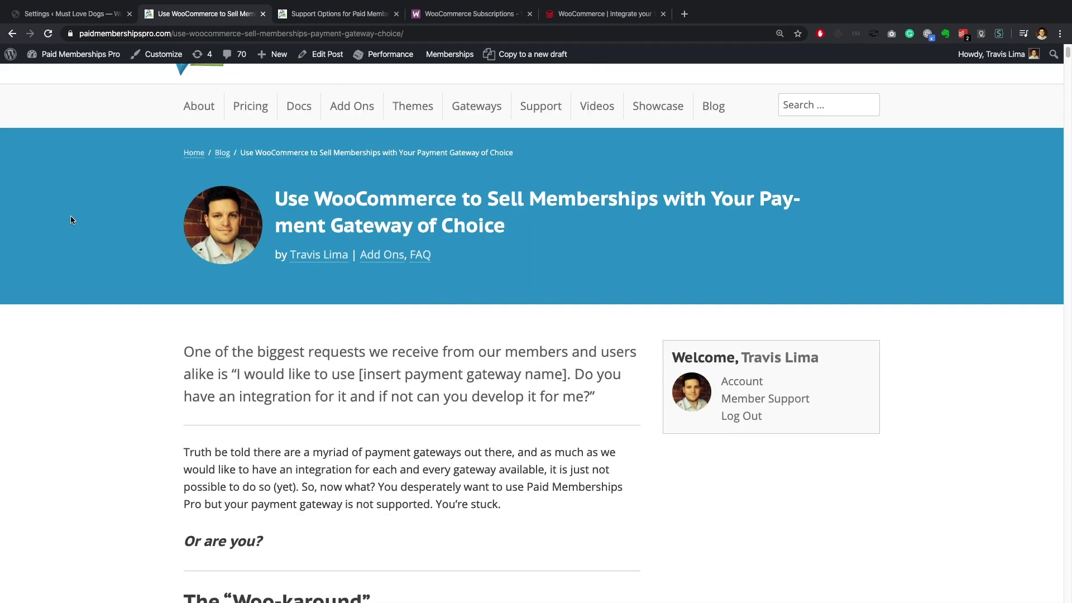
pyautogui.scroll(-1, 71, 216)
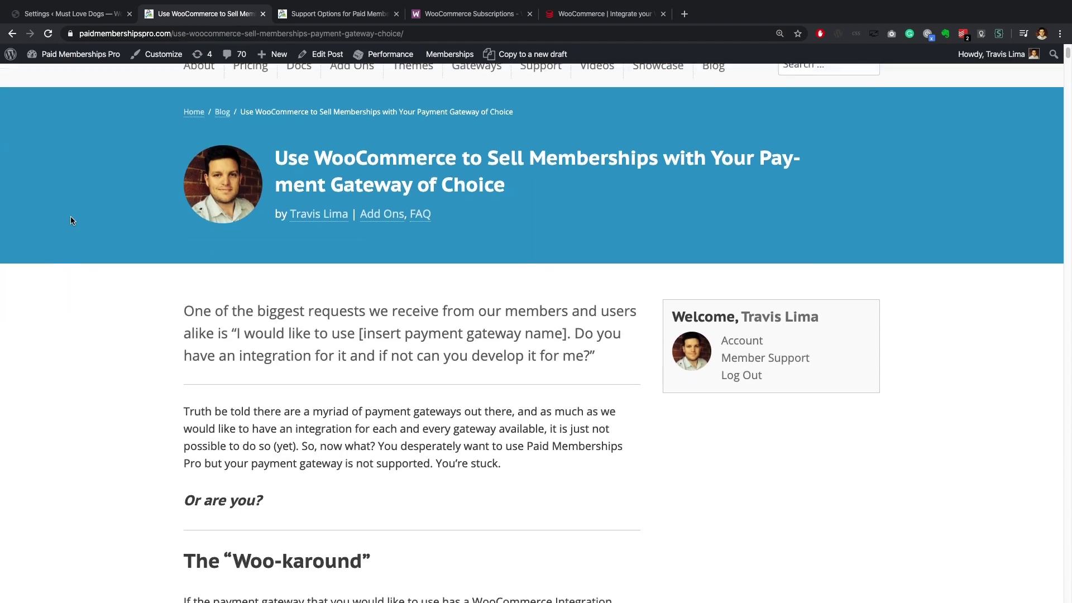
pyautogui.scroll(-2, 70, 220)
pyautogui.scroll(-3, 70, 220)
pyautogui.scroll(7, 71, 220)
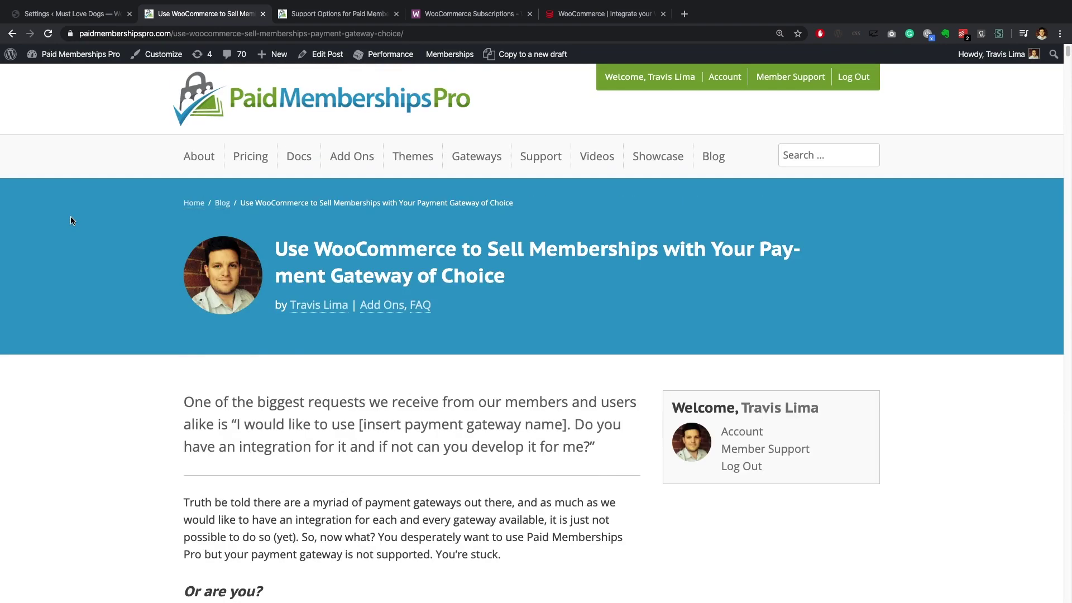
pyautogui.click(70, 14)
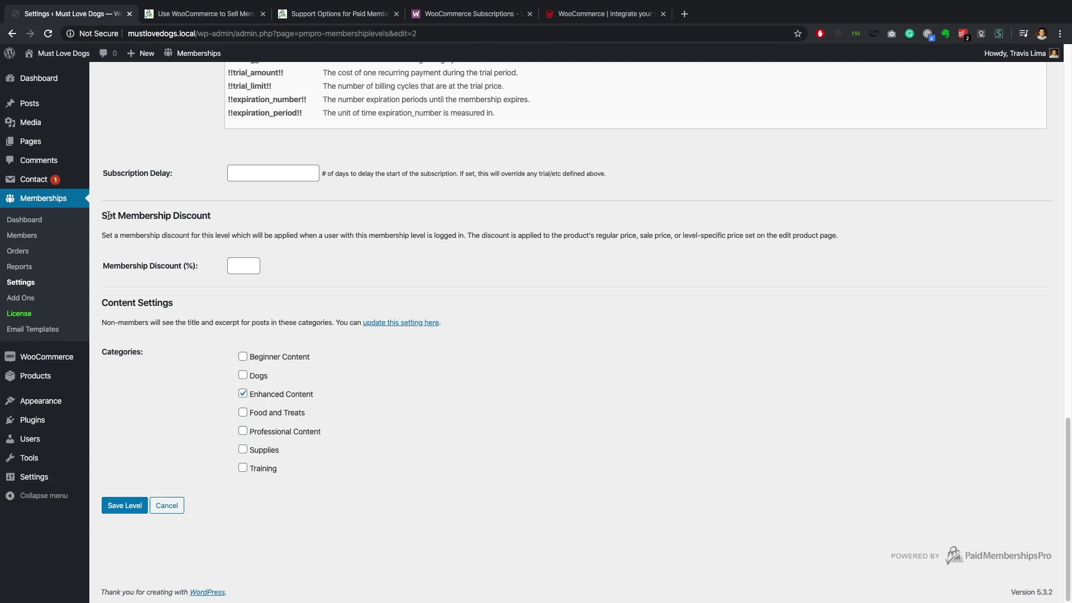
# Try a membership discount of 50% on the Enhanced level, and clear the value without saving.
pyautogui.scroll(1, 111, 215)
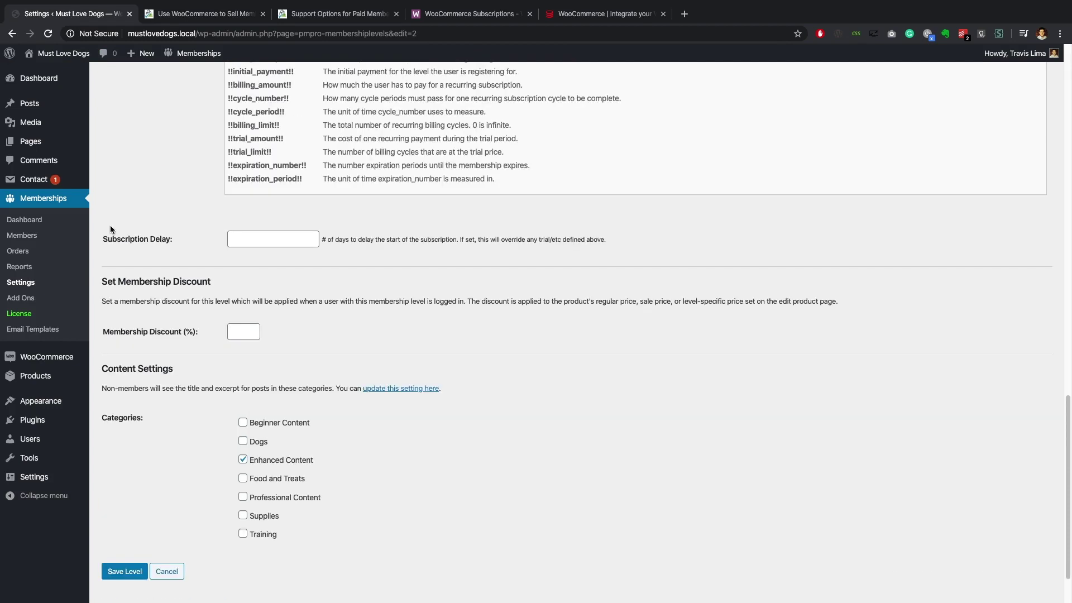
pyautogui.scroll(-1, 111, 229)
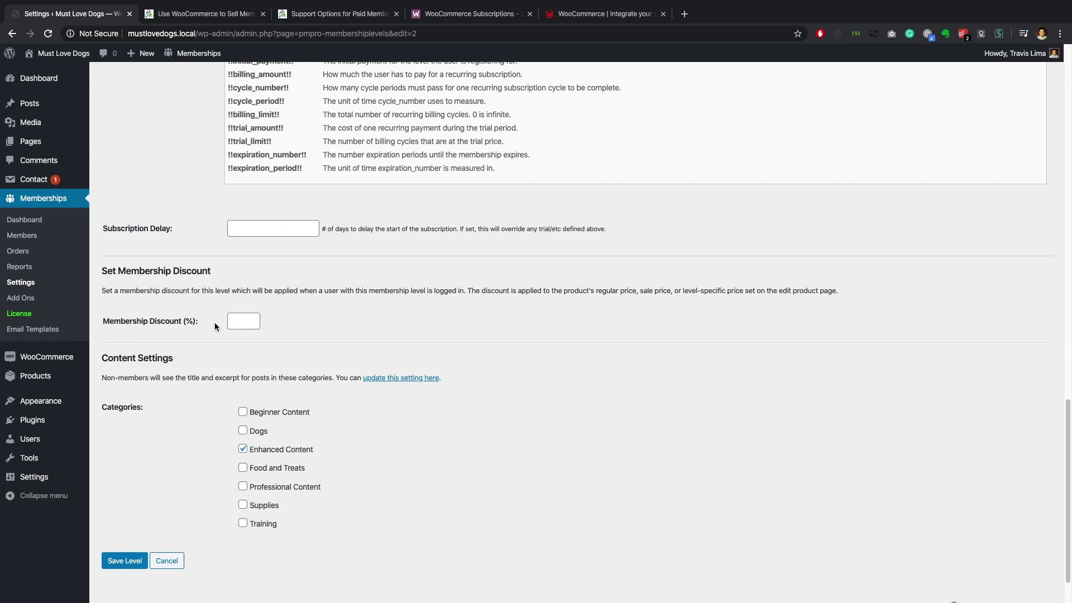
pyautogui.click(234, 323)
pyautogui.write('50')
pyautogui.moveTo(242, 321); pyautogui.dragTo(220, 323)
pyautogui.click(332, 330)
# Start a new WooCommerce product and check the available product types, keeping it as a simple product.
pyautogui.moveTo(57, 365)
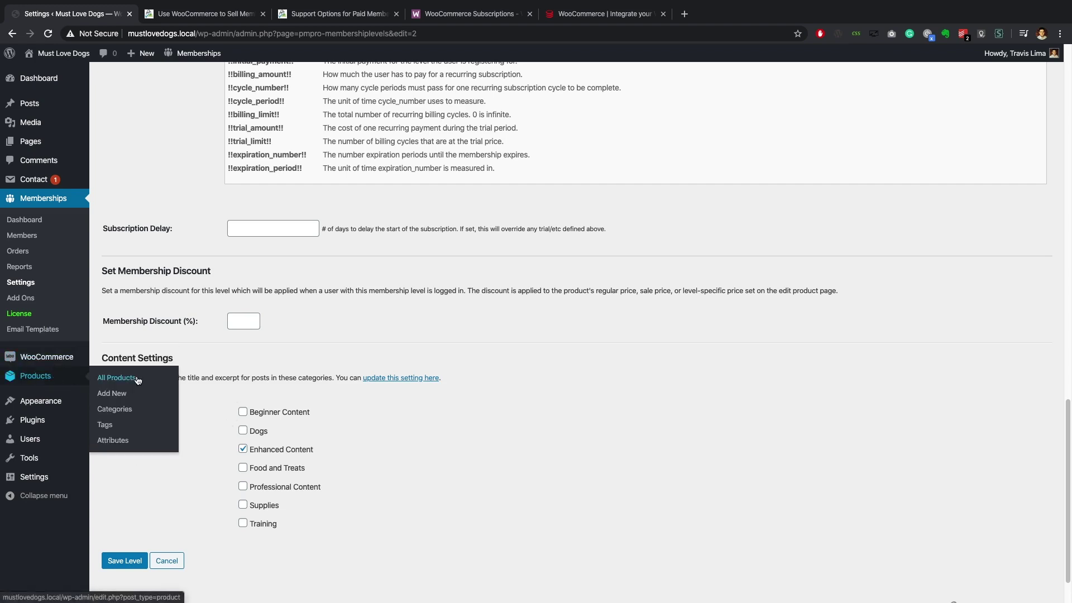
pyautogui.click(119, 395)
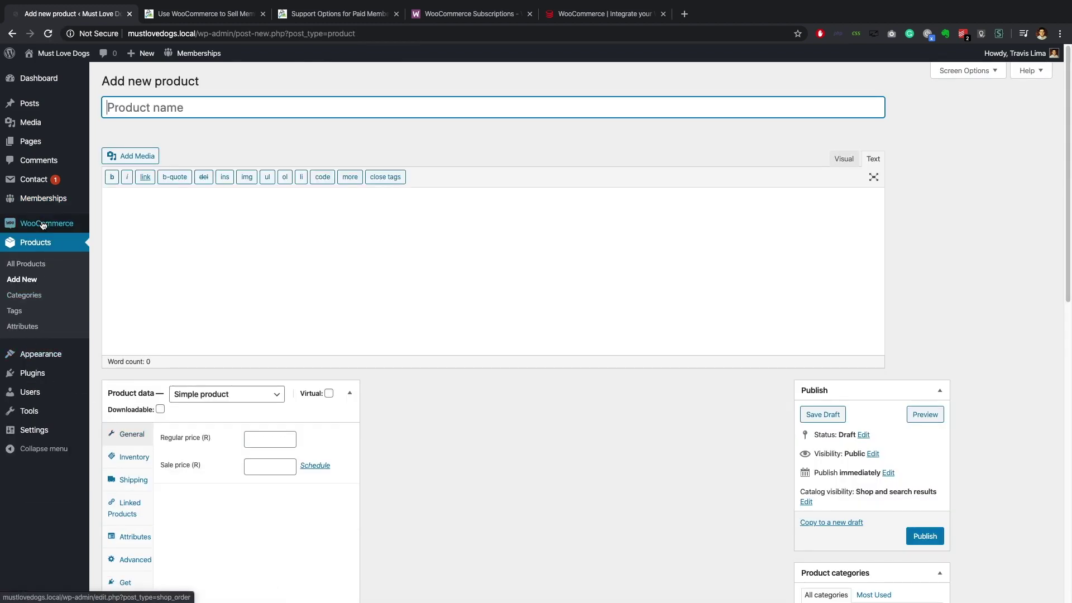
pyautogui.moveTo(41, 226)
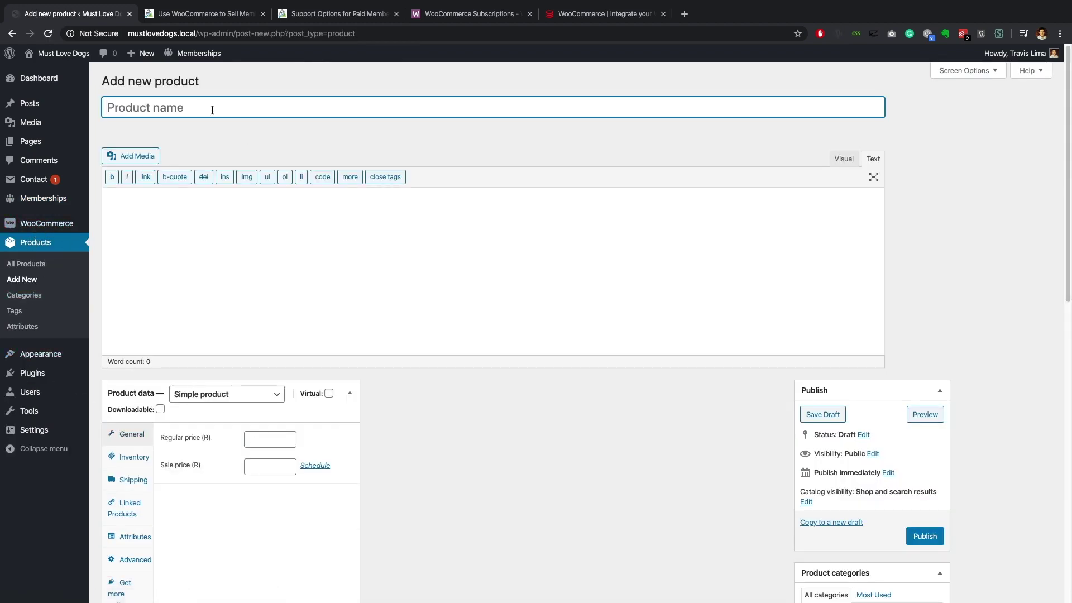
pyautogui.click(251, 398)
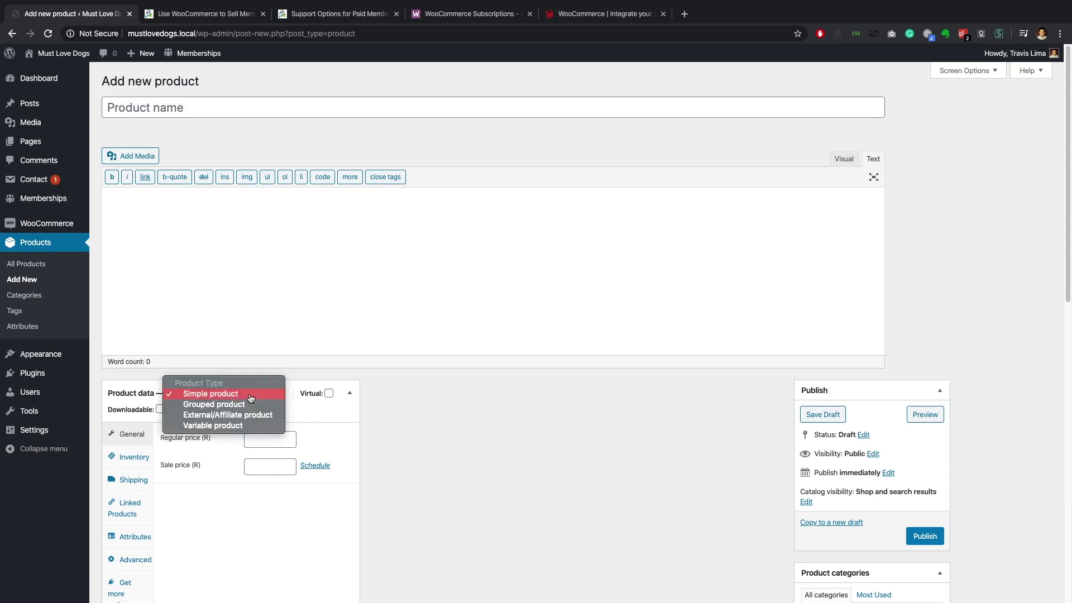
pyautogui.click(248, 340)
# In the new product's membership data, assign Enhanced as the membership level given to customers.
pyautogui.scroll(-4, 249, 342)
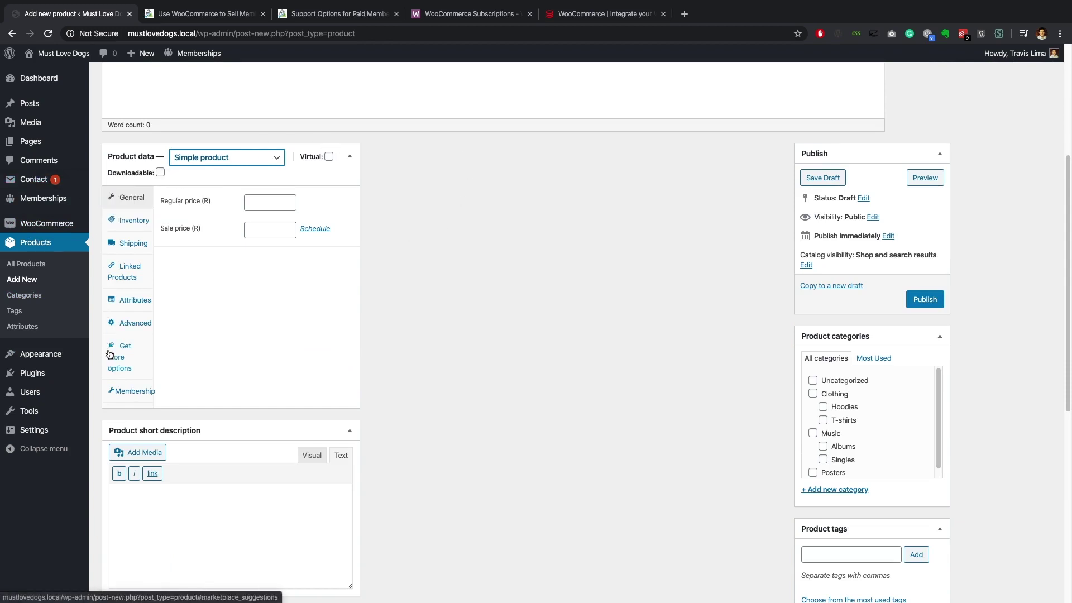
pyautogui.click(133, 218)
pyautogui.click(140, 202)
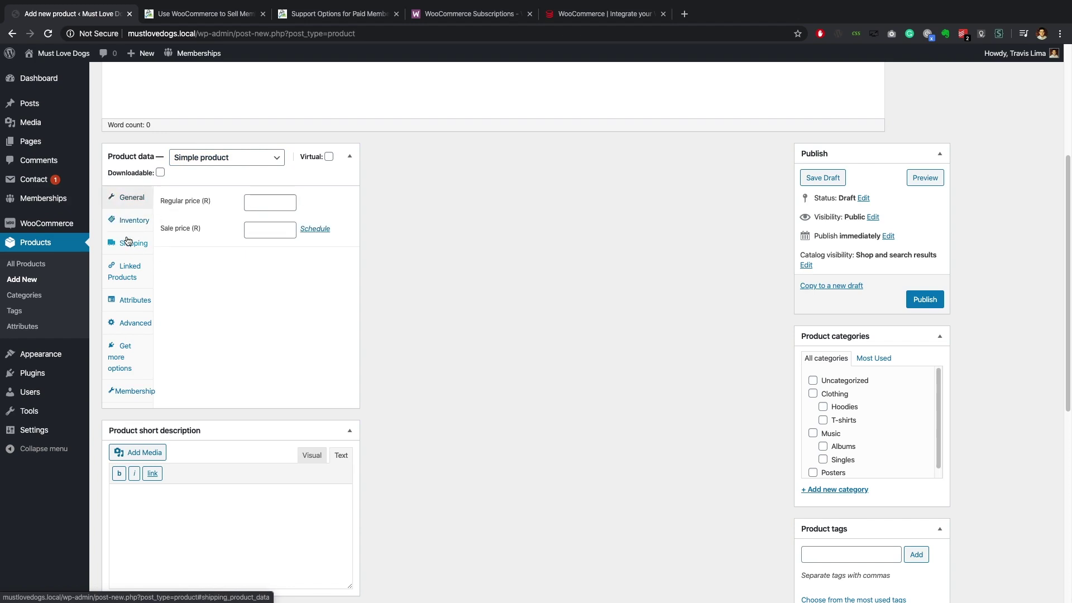
pyautogui.click(137, 395)
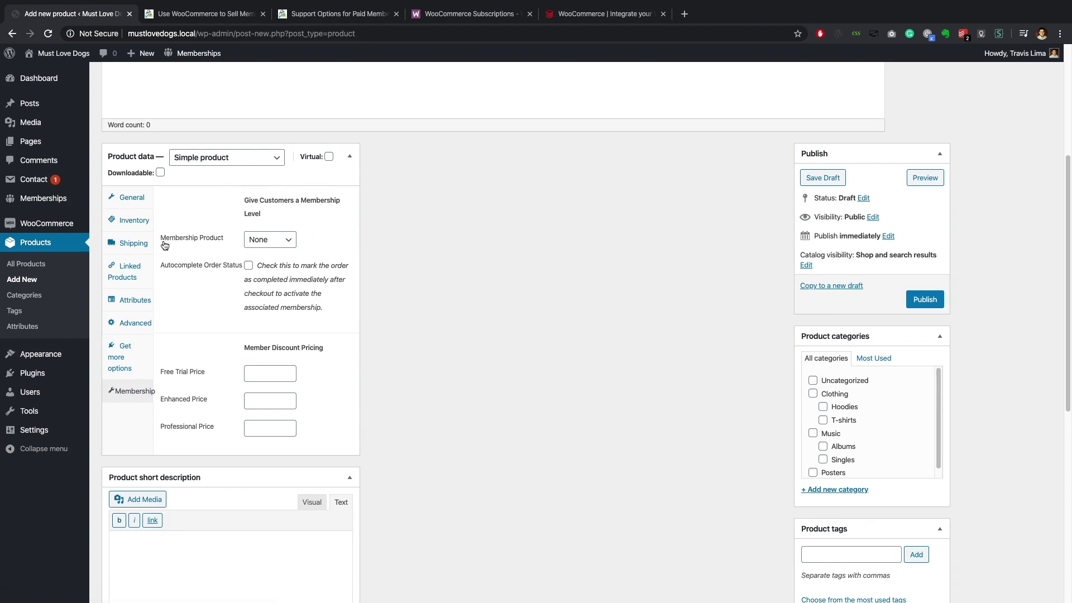
pyautogui.click(269, 240)
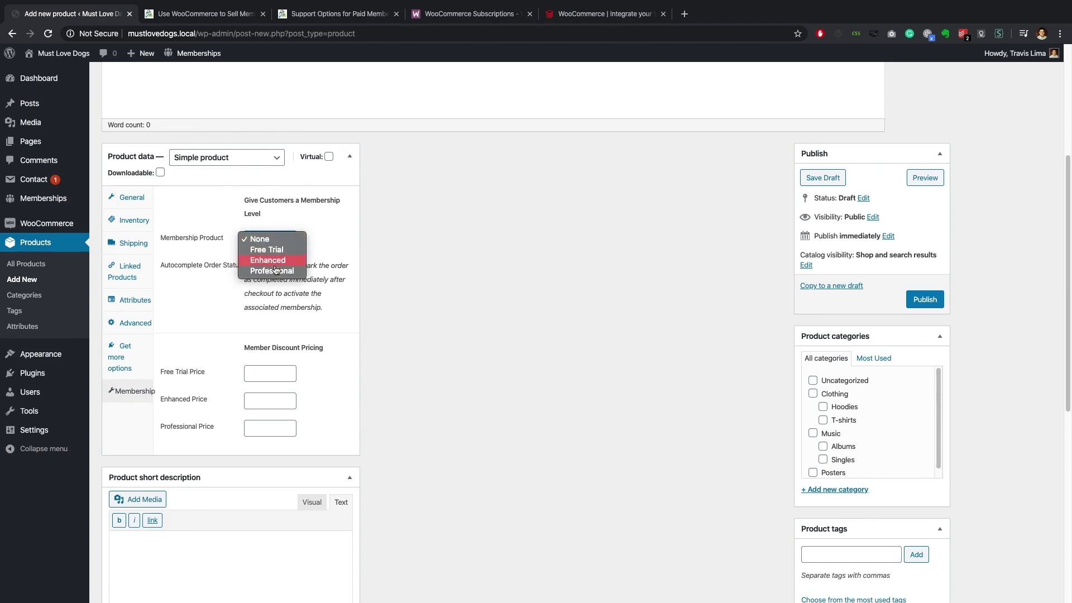
pyautogui.click(270, 261)
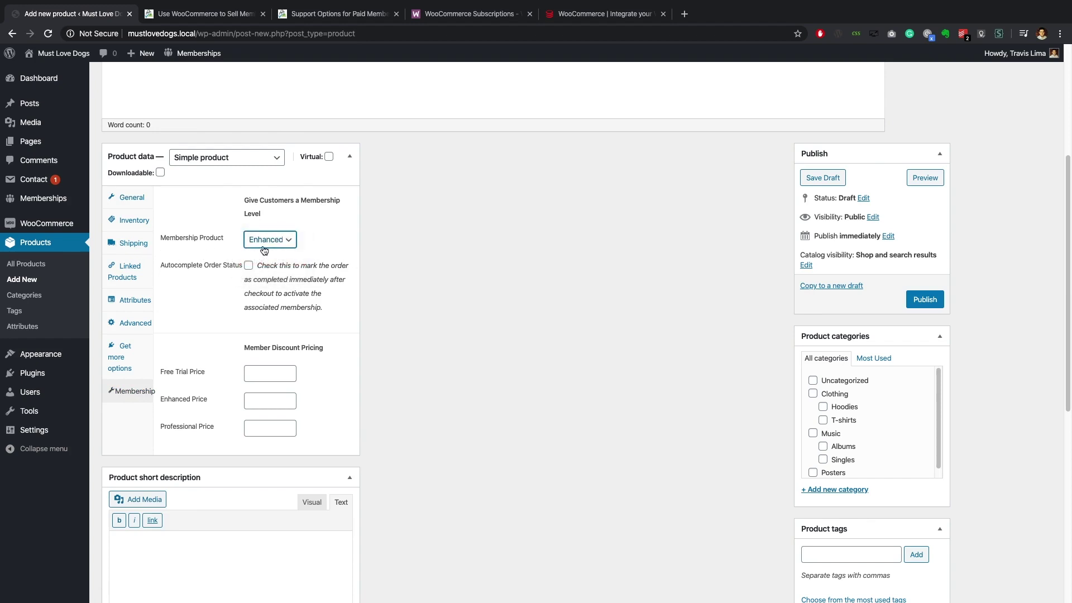
# Review the product's membership level choices, order autocompletion option and member discount pricing fields.
pyautogui.scroll(3, 306, 248)
pyautogui.scroll(1, 306, 249)
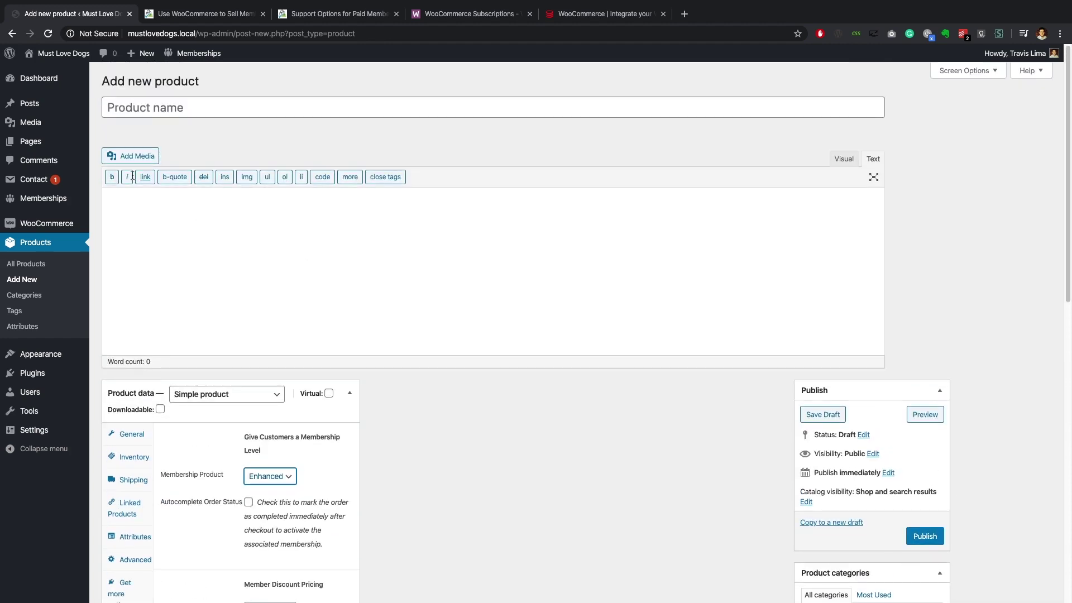
pyautogui.scroll(-2, 359, 306)
pyautogui.scroll(-3, 359, 308)
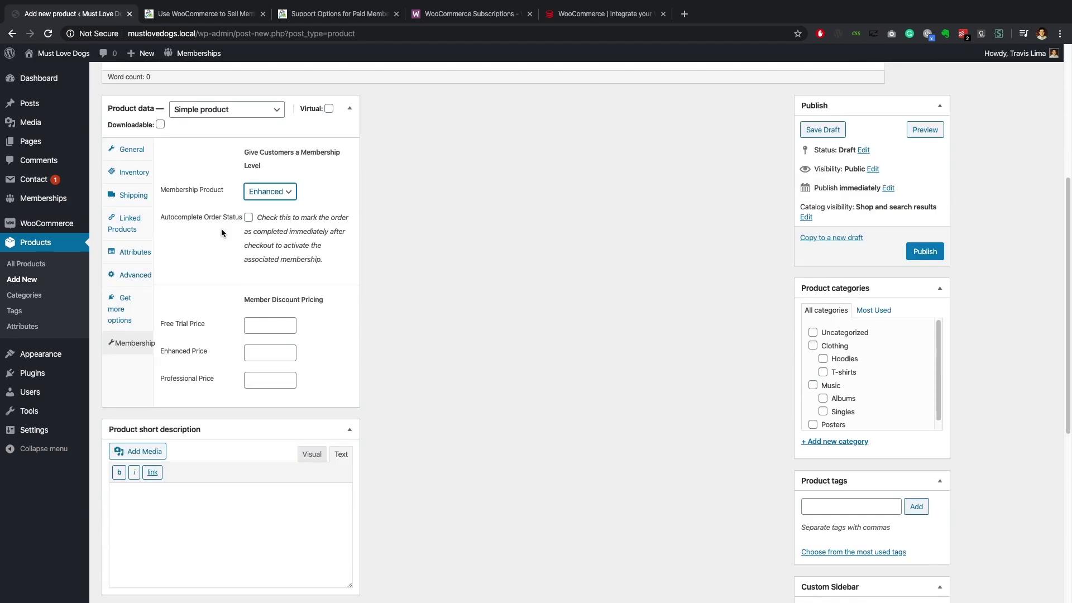
pyautogui.click(263, 194)
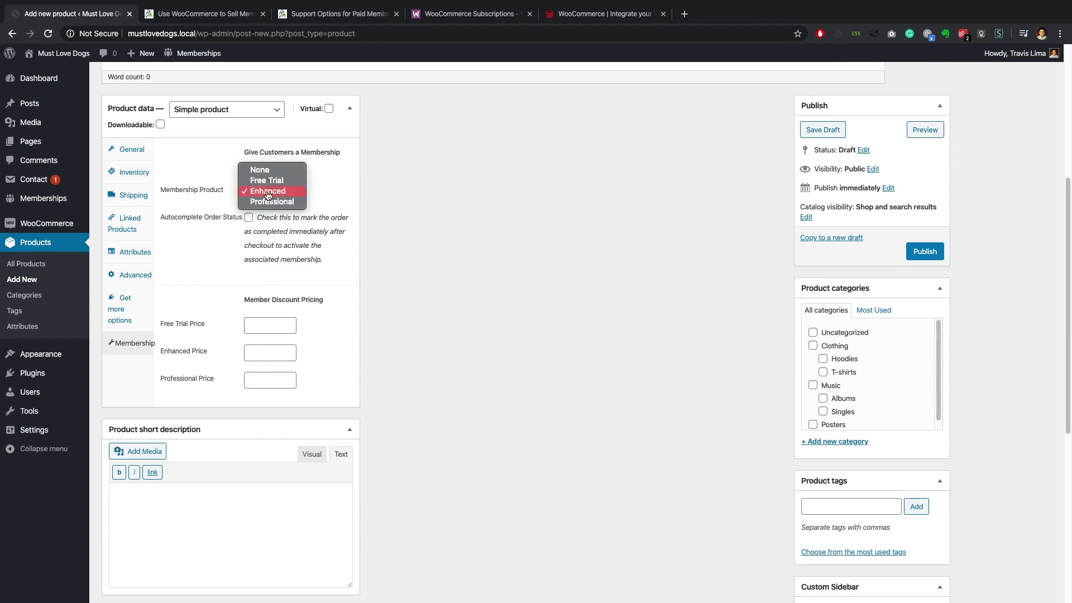
pyautogui.click(413, 187)
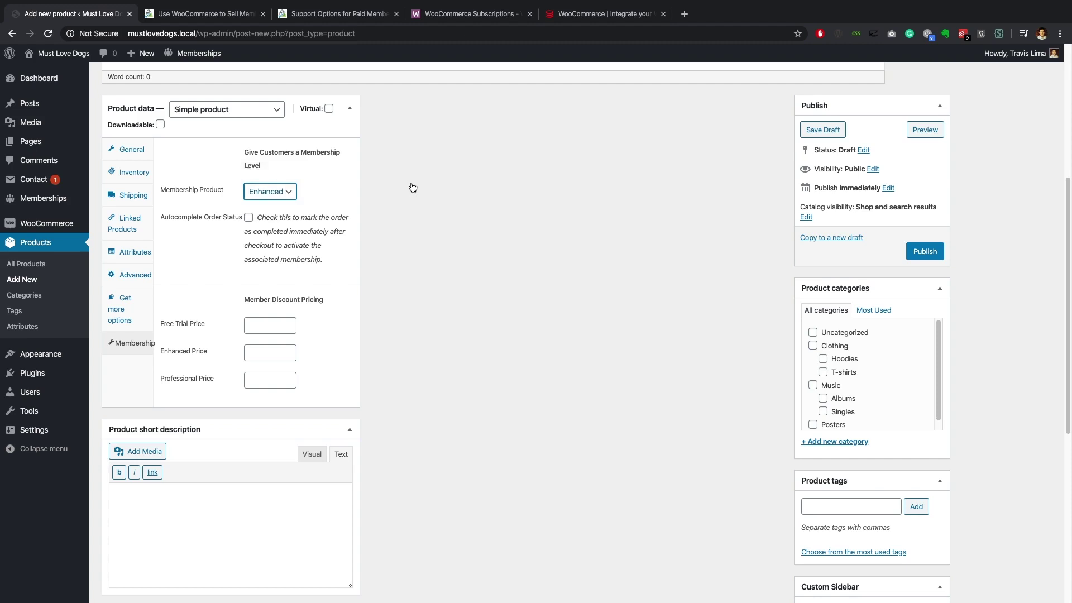
pyautogui.scroll(-1, 412, 187)
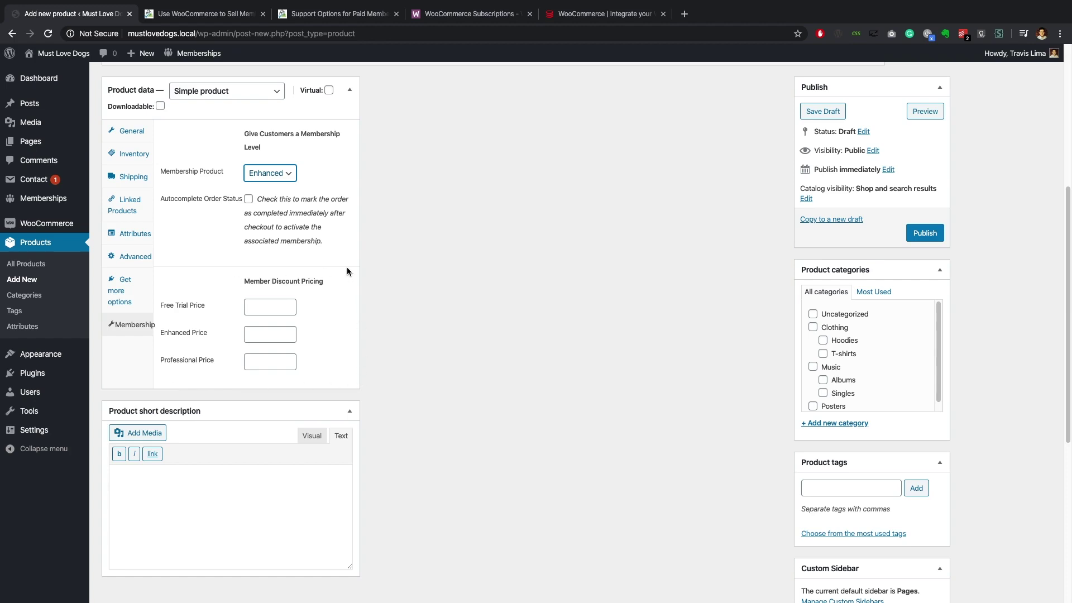
pyautogui.click(212, 14)
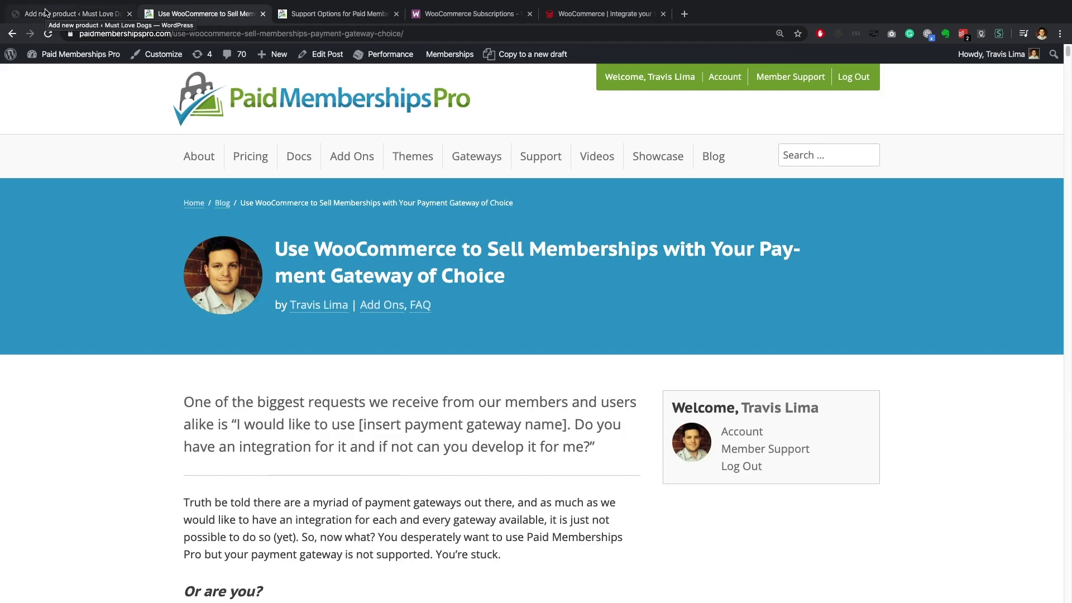
pyautogui.click(97, 17)
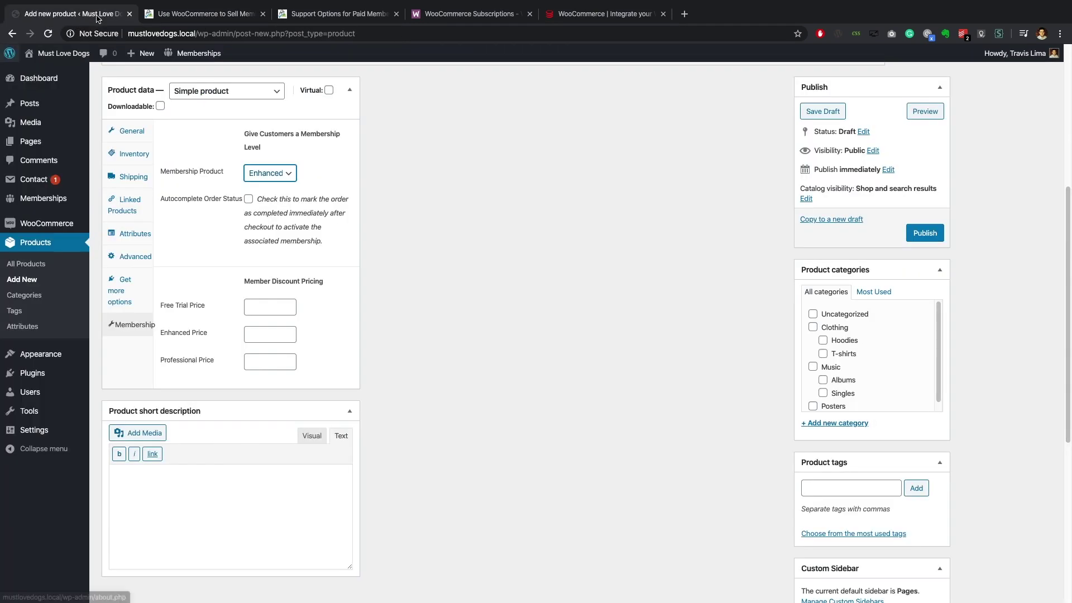
# Set the product's member discount prices to 100 for Free Trial, 50 for Enhanced and 10 for Professional.
pyautogui.click(273, 302)
pyautogui.click(272, 333)
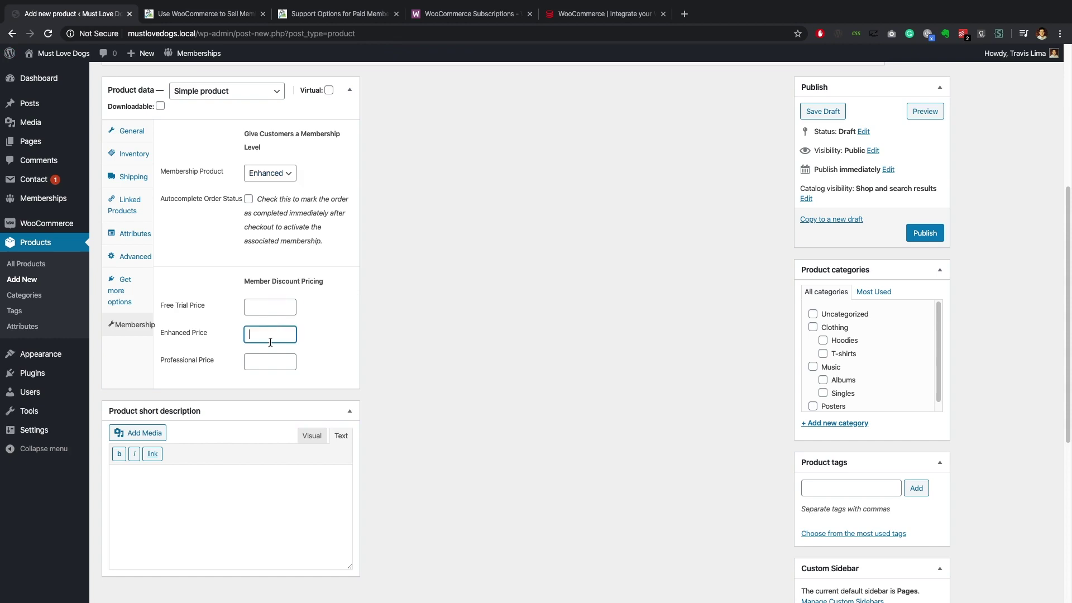
pyautogui.click(268, 360)
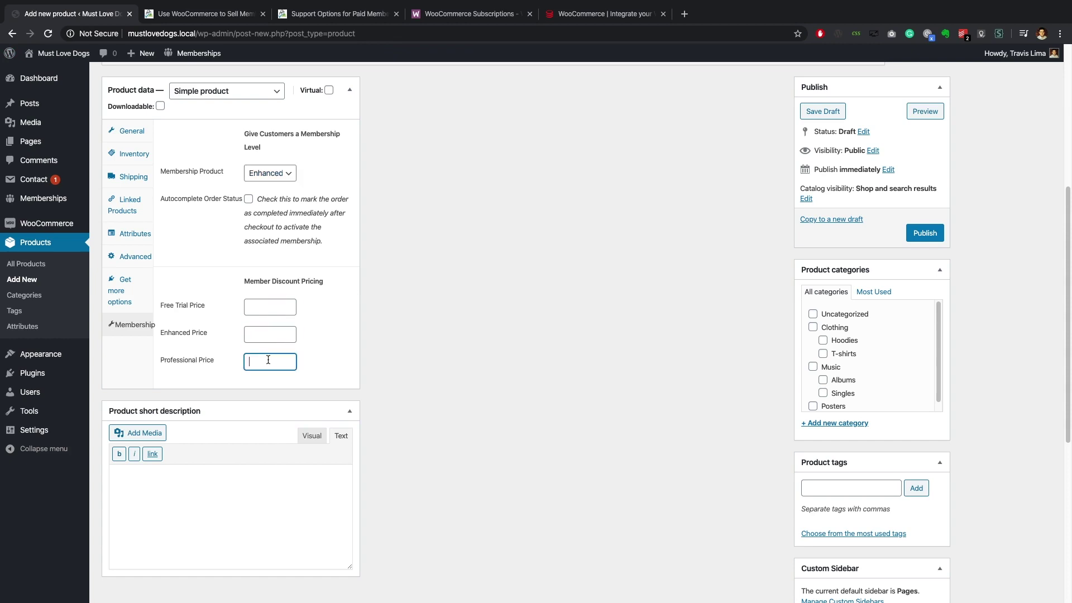
pyautogui.click(266, 308)
pyautogui.write('10')
pyautogui.click(273, 332)
pyautogui.write('50')
pyautogui.click(270, 360)
pyautogui.click(260, 304)
pyautogui.write('0')
pyautogui.click(258, 366)
pyautogui.write('10')
pyautogui.click(417, 347)
pyautogui.moveTo(249, 281); pyautogui.dragTo(334, 284)
pyautogui.click(334, 284)
pyautogui.click(226, 307)
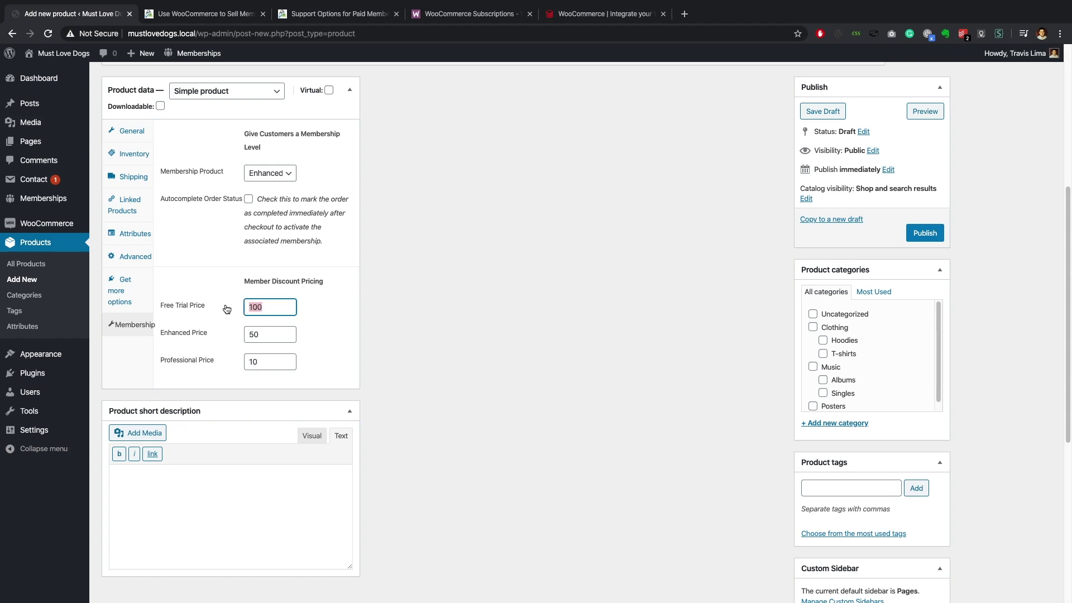
# Clear the member discount prices for Free Trial, Enhanced and Professional.
pyautogui.press('BackSpace')
pyautogui.click(226, 342)
pyautogui.press('BackSpace')
pyautogui.doubleClick(268, 362)
pyautogui.press('BackSpace')
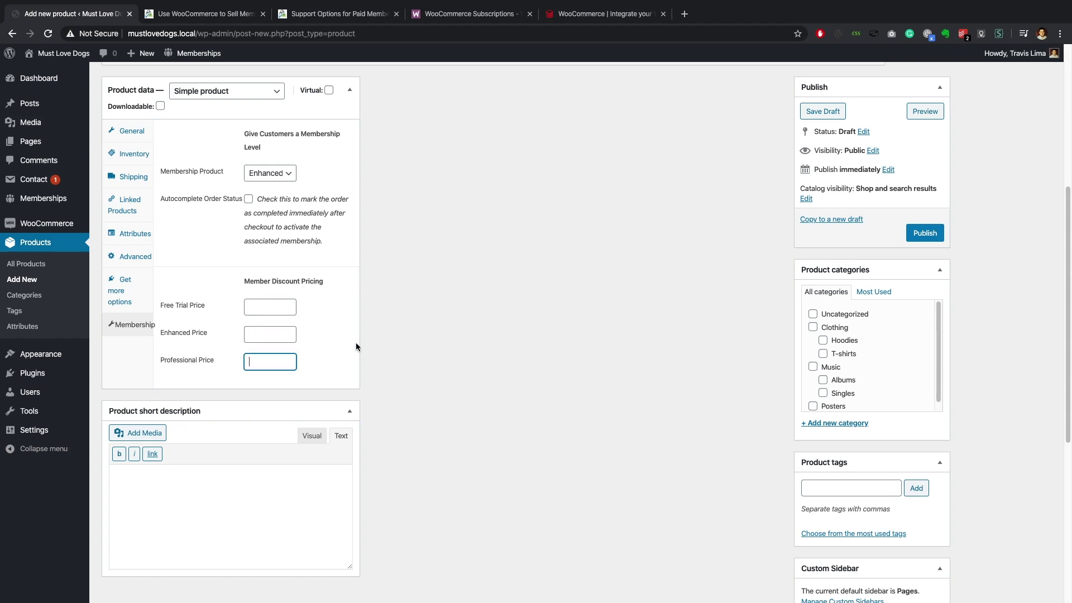
pyautogui.click(357, 341)
# Name the product "Enhanced Membership" and enter the description "This is a Woocommerce Product. If purchased, you will get an Enhanced Membership Level.".
pyautogui.scroll(2, 333, 299)
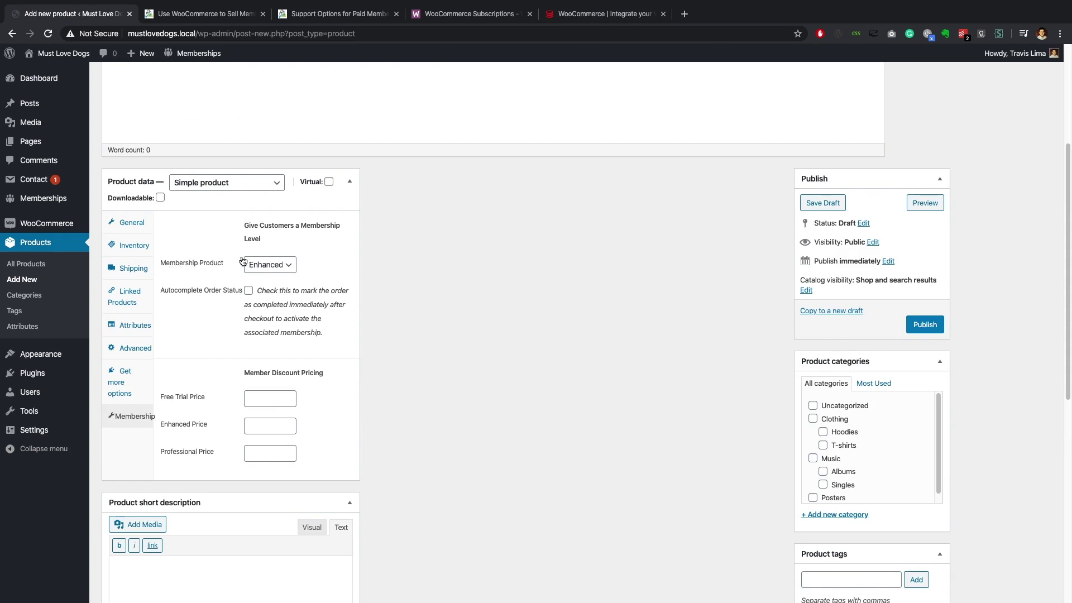
pyautogui.scroll(5, 274, 273)
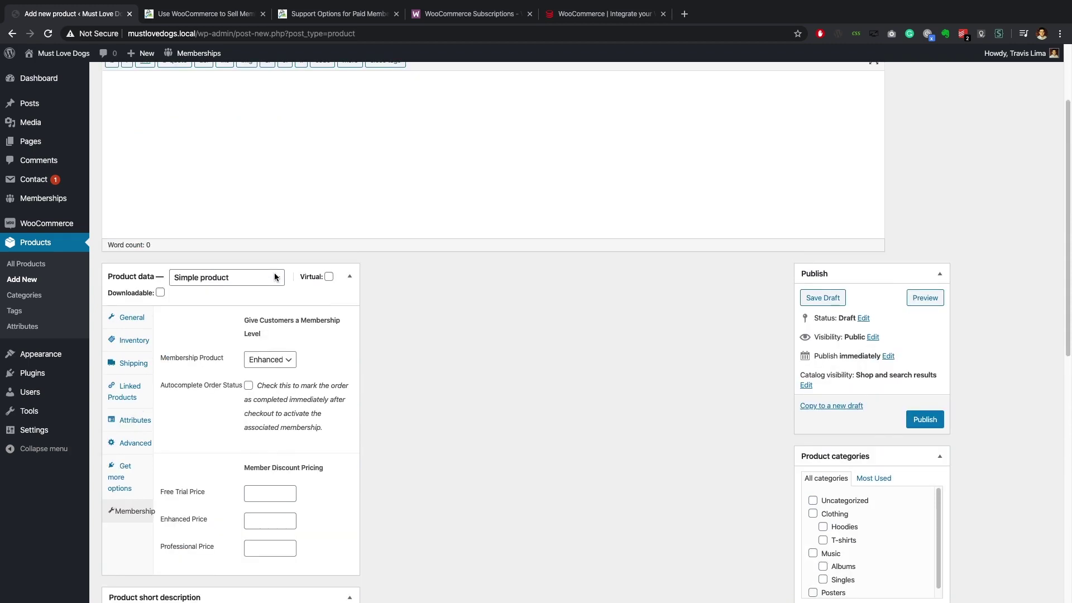
pyautogui.click(292, 110)
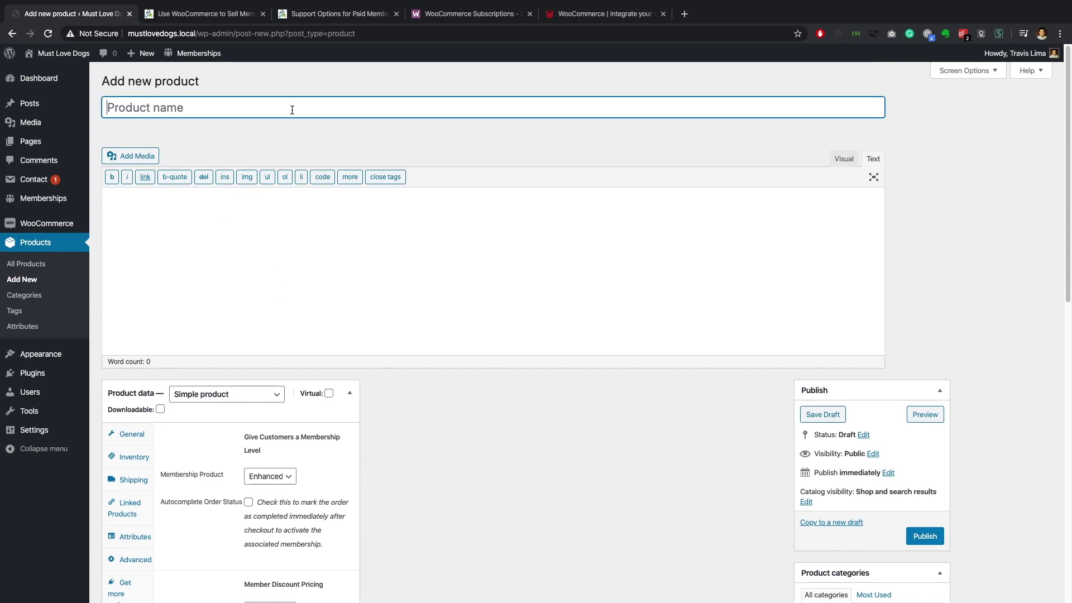
pyautogui.write('Enhanced Membership')
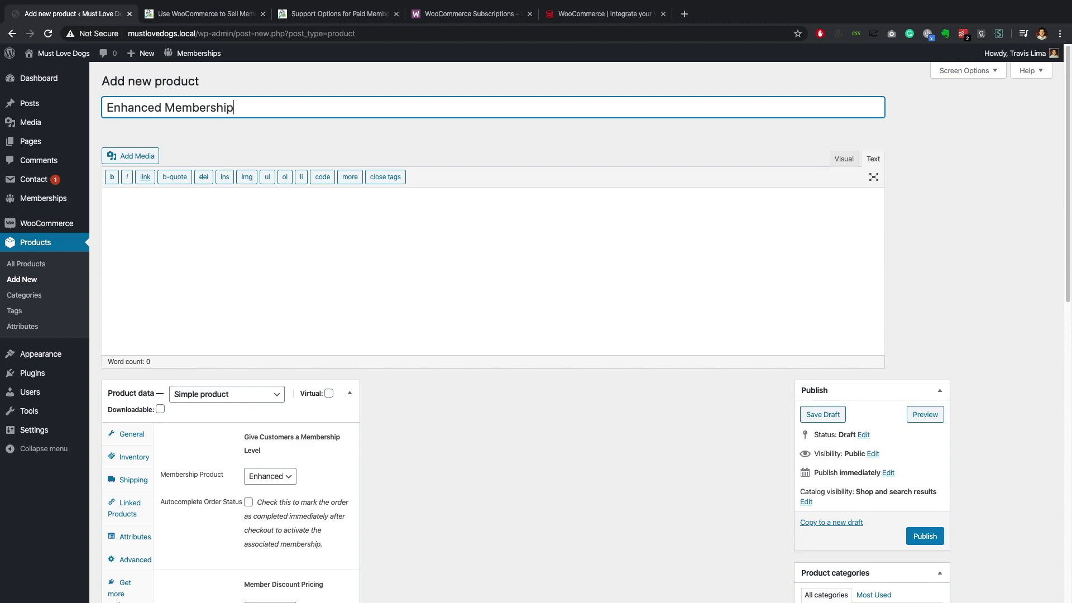
pyautogui.click(267, 234)
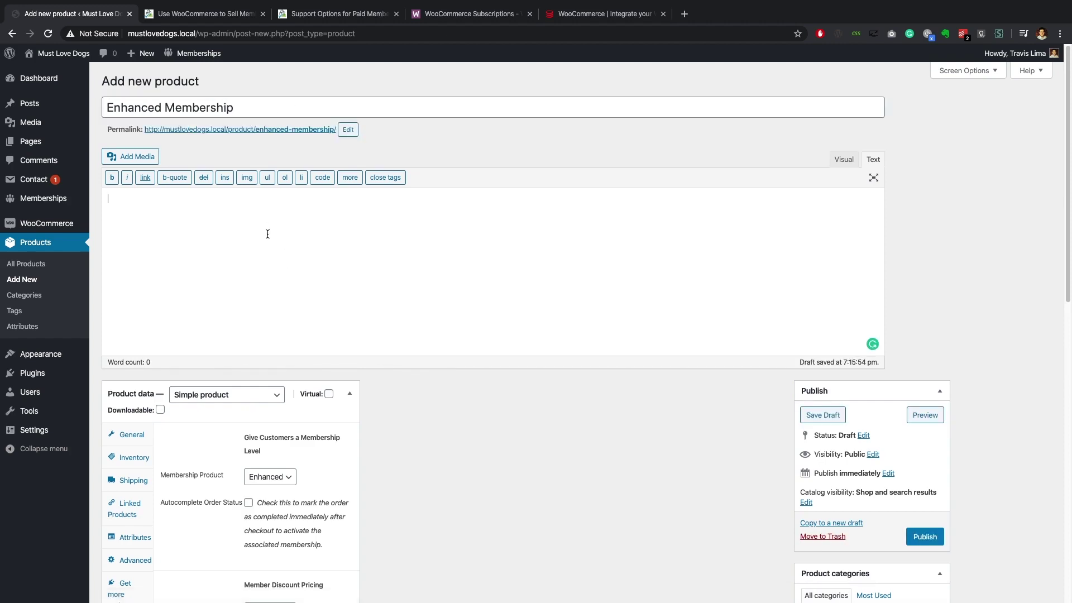
pyautogui.write('This is a Woocommerce Produ')
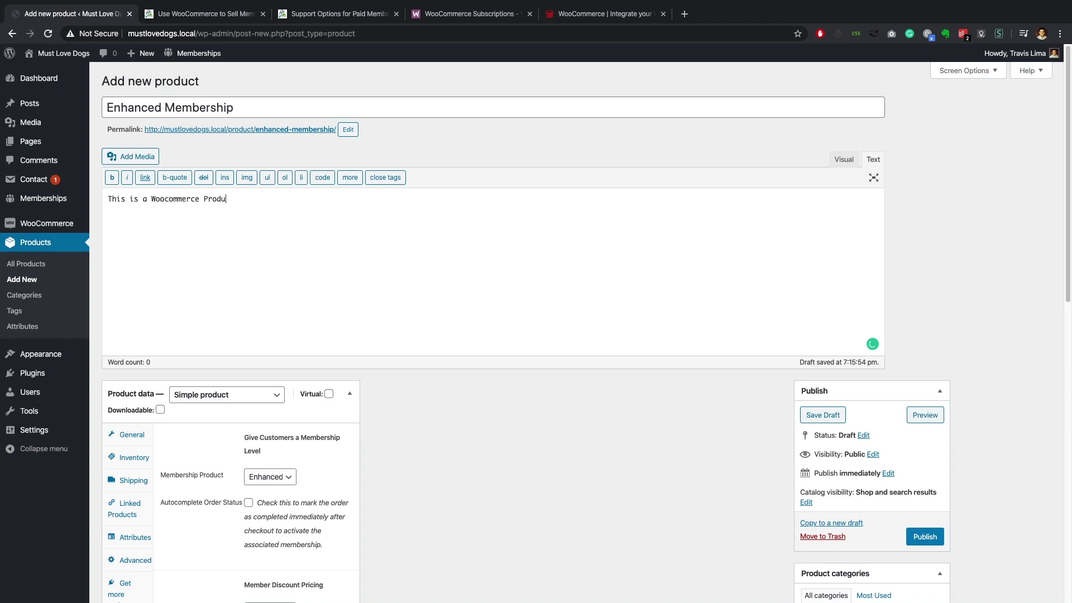
pyautogui.write('ct. If purchased, you will get an')
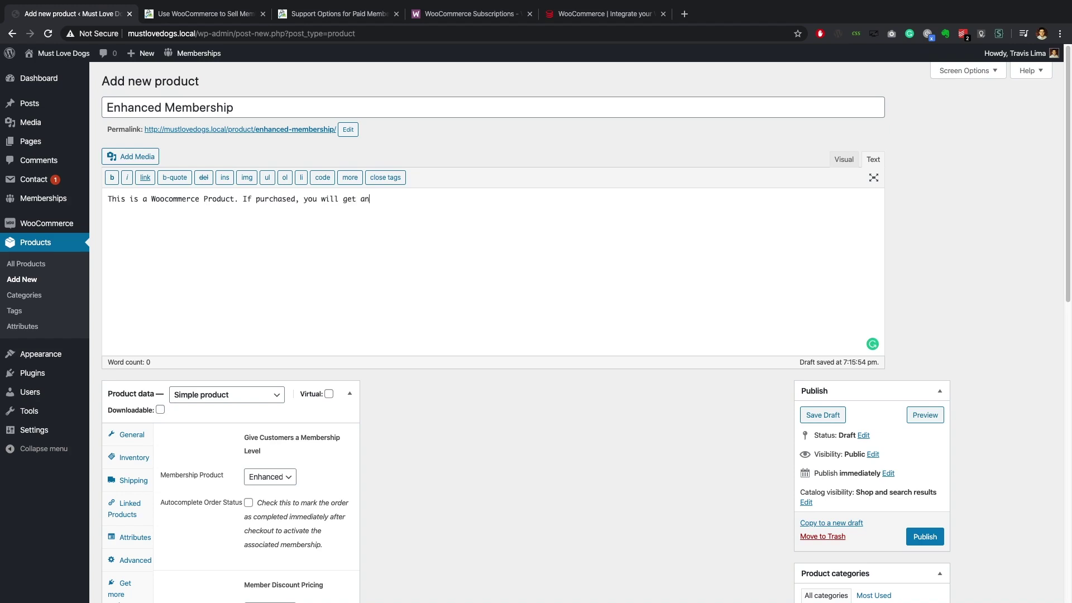
pyautogui.write(' Enhanced Memberships Level.')
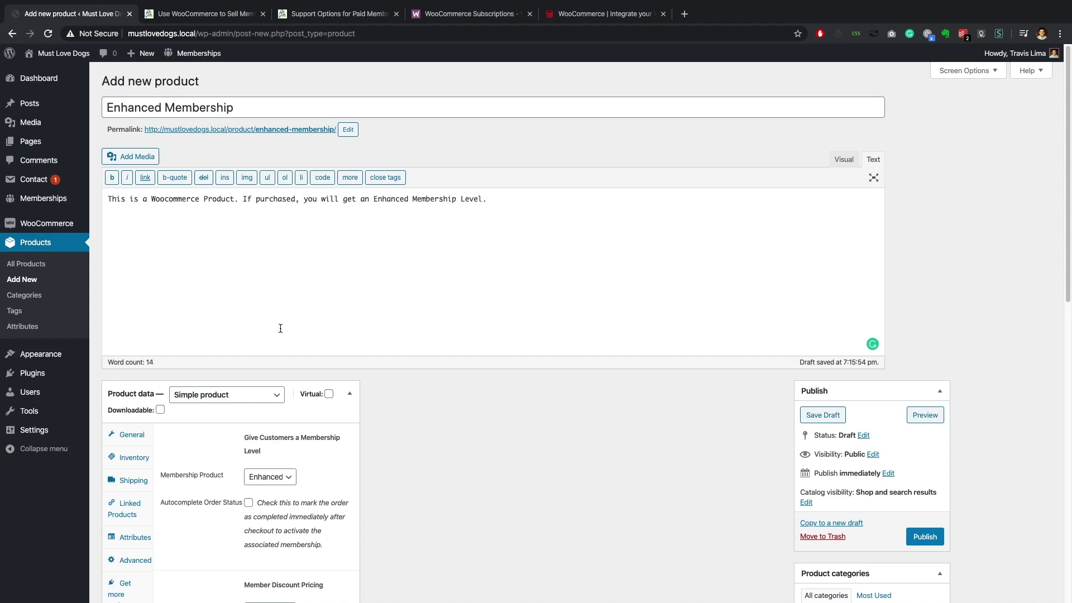
# Set the product image to the round Must-Love-Dogs_stacked.png logo from the media library.
pyautogui.scroll(-7, 280, 328)
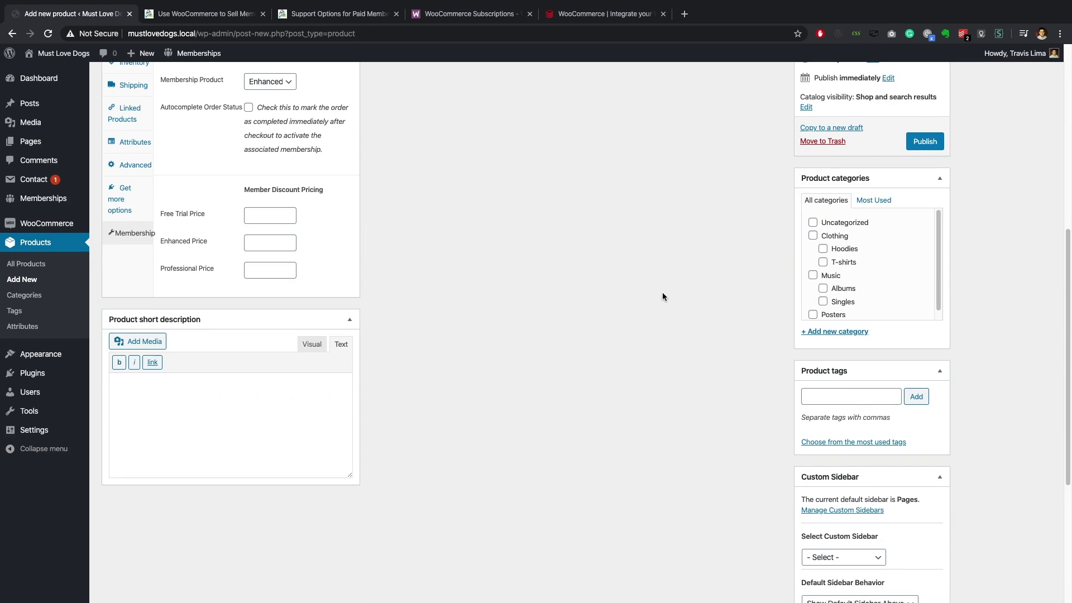
pyautogui.scroll(-3, 662, 292)
pyautogui.click(828, 486)
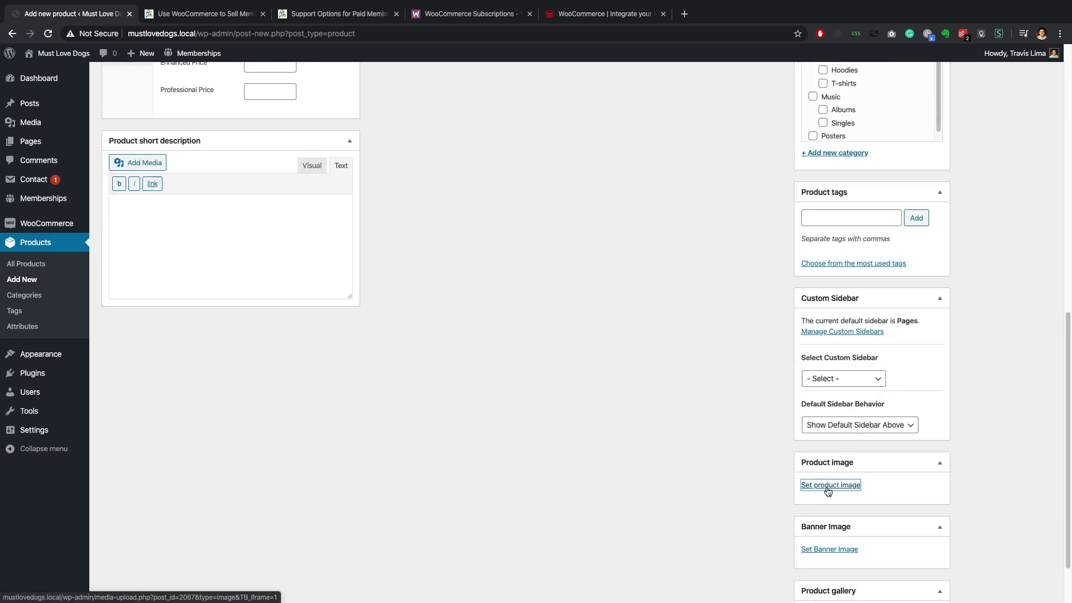
pyautogui.scroll(-2, 428, 265)
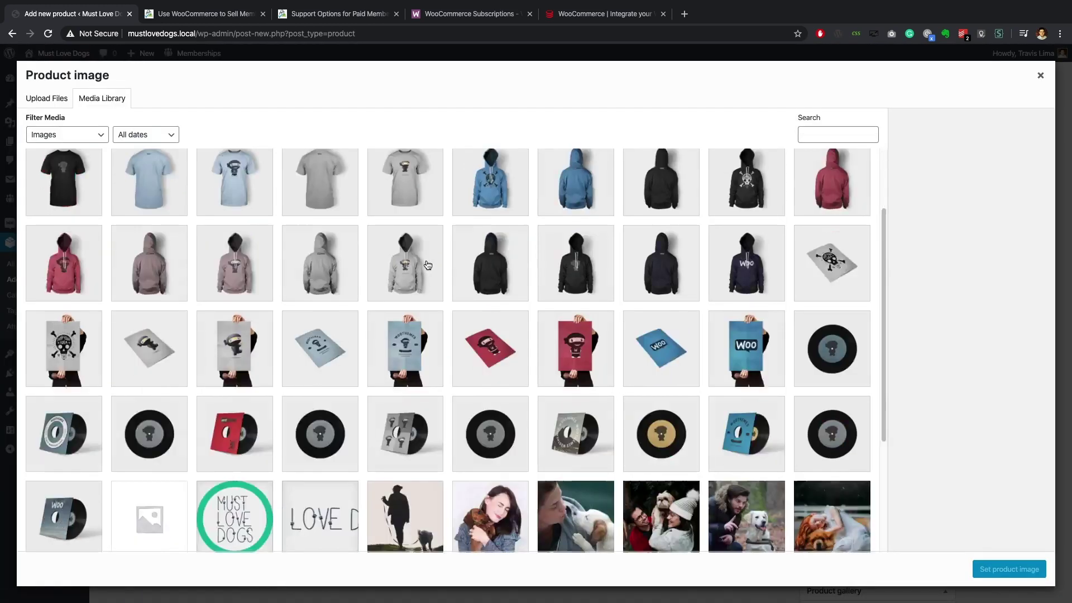
pyautogui.scroll(-4, 427, 265)
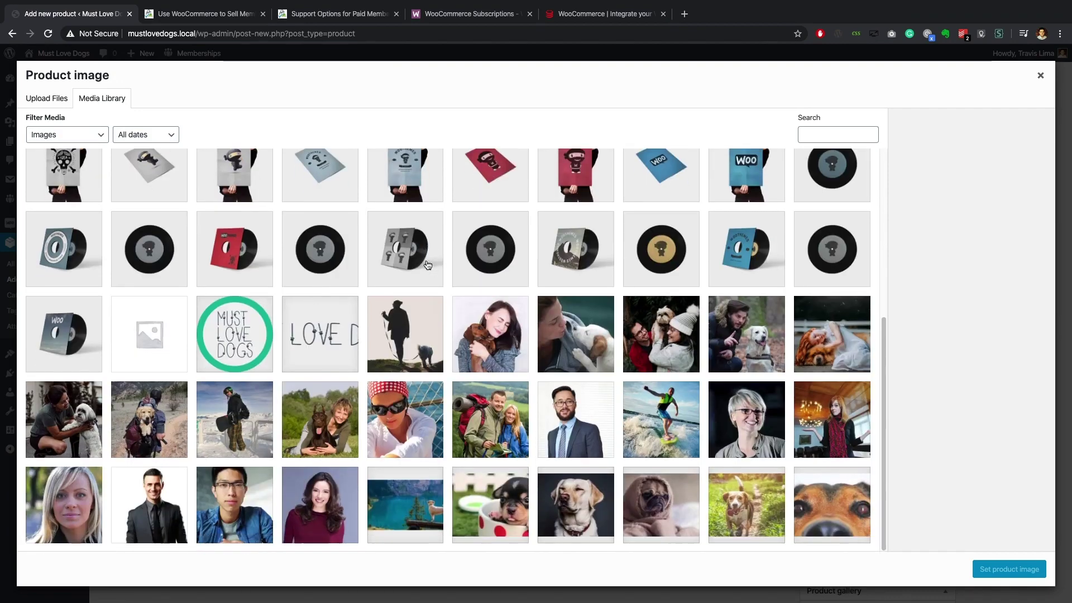
pyautogui.click(232, 322)
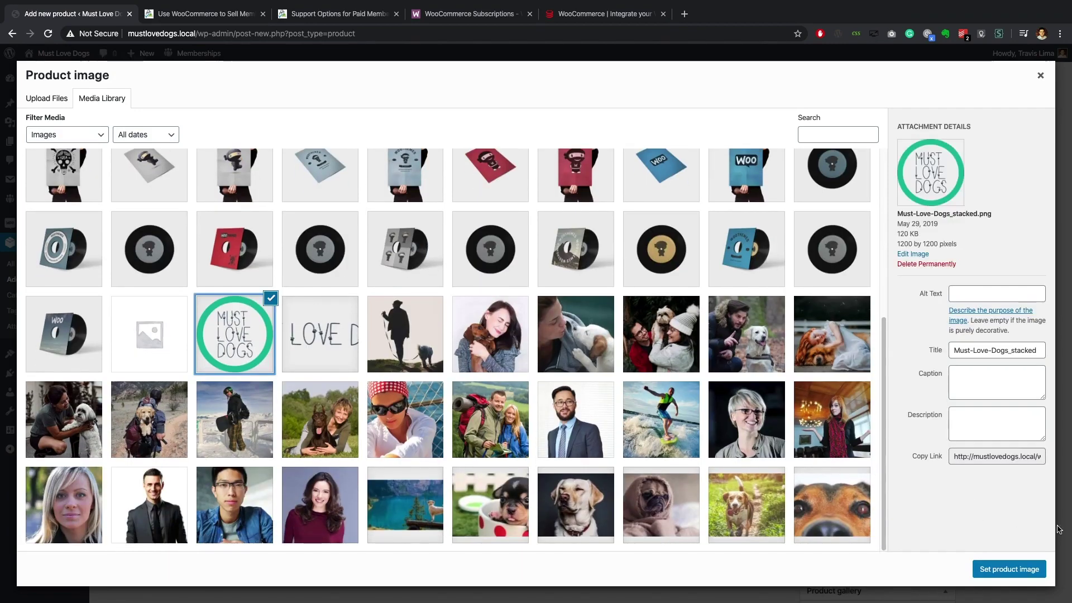
pyautogui.click(1015, 569)
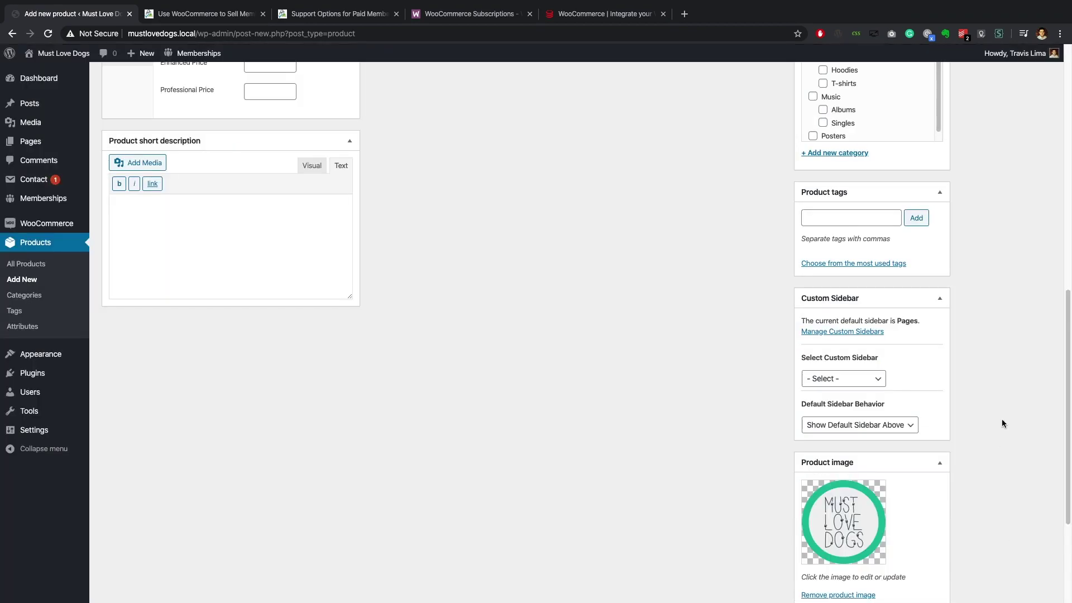
# Assign the product to the Uncategorized category and publish it.
pyautogui.scroll(4, 1001, 423)
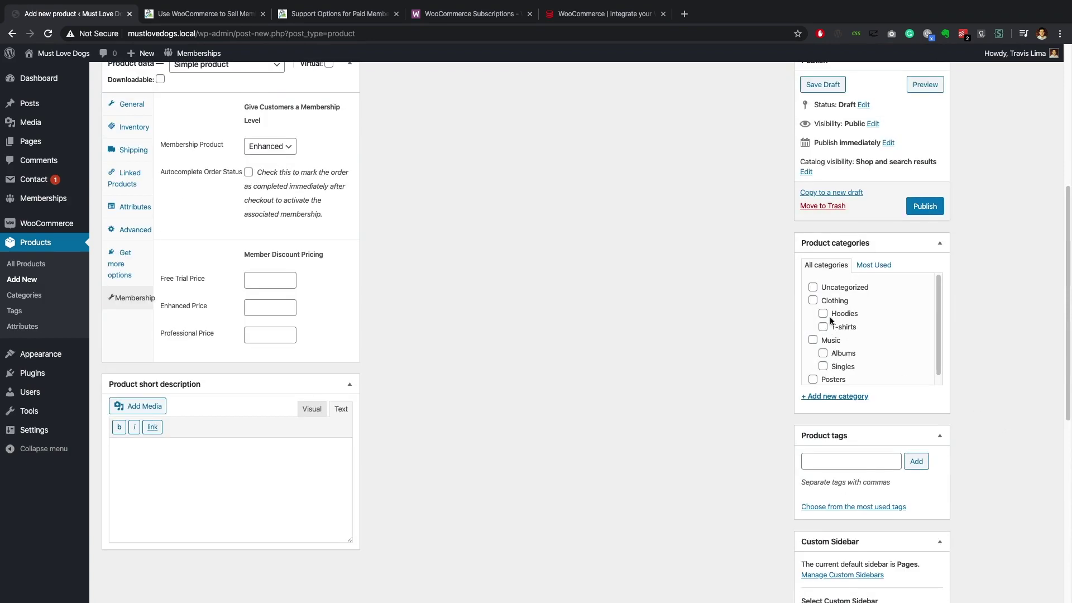
pyautogui.scroll(-1, 818, 310)
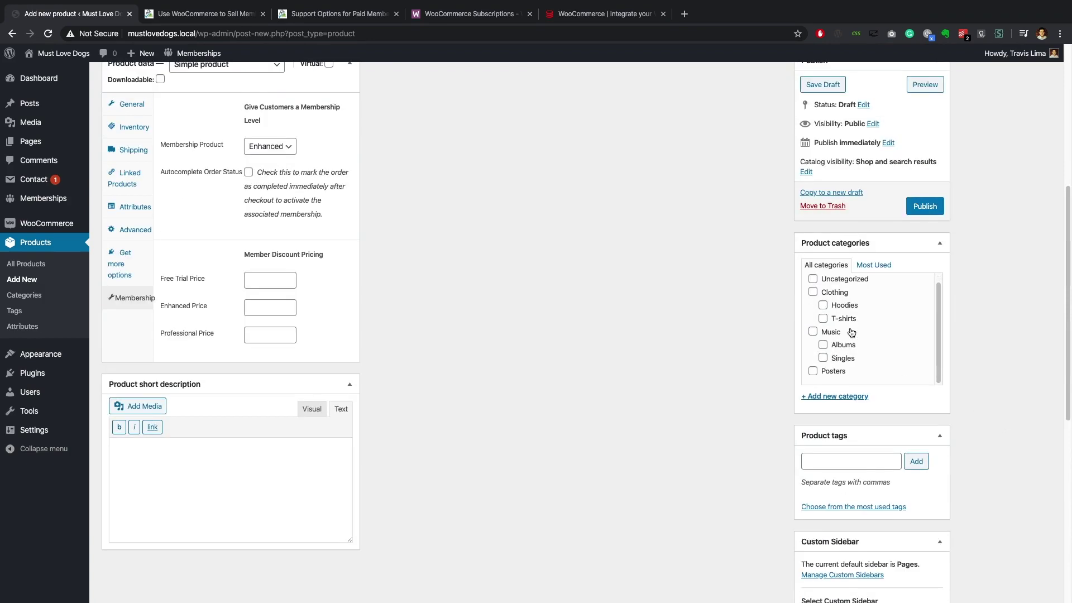
pyautogui.click(813, 280)
pyautogui.scroll(2, 1008, 196)
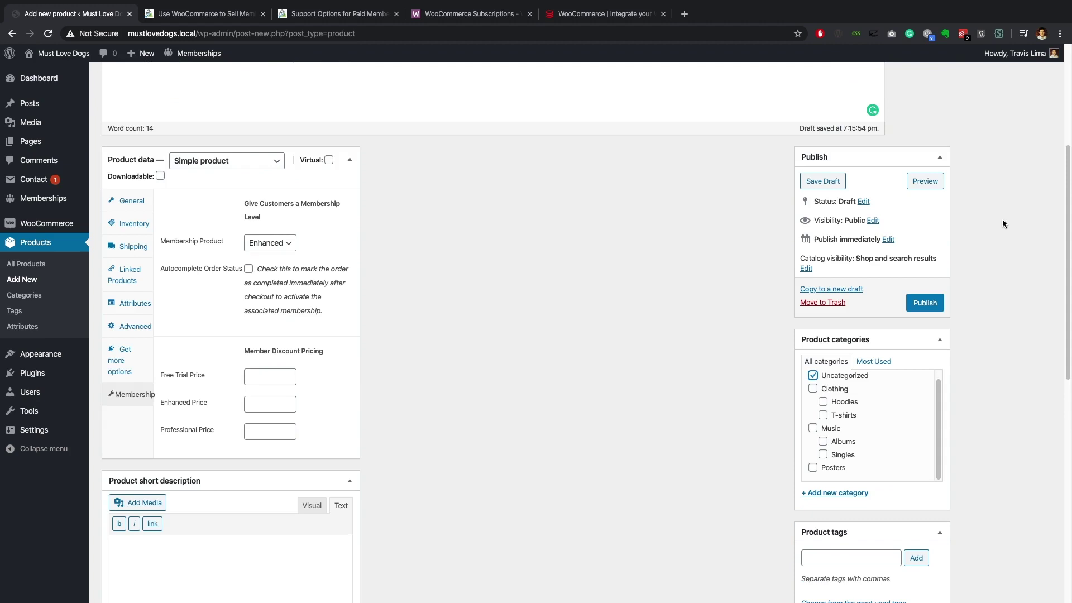
pyautogui.click(932, 305)
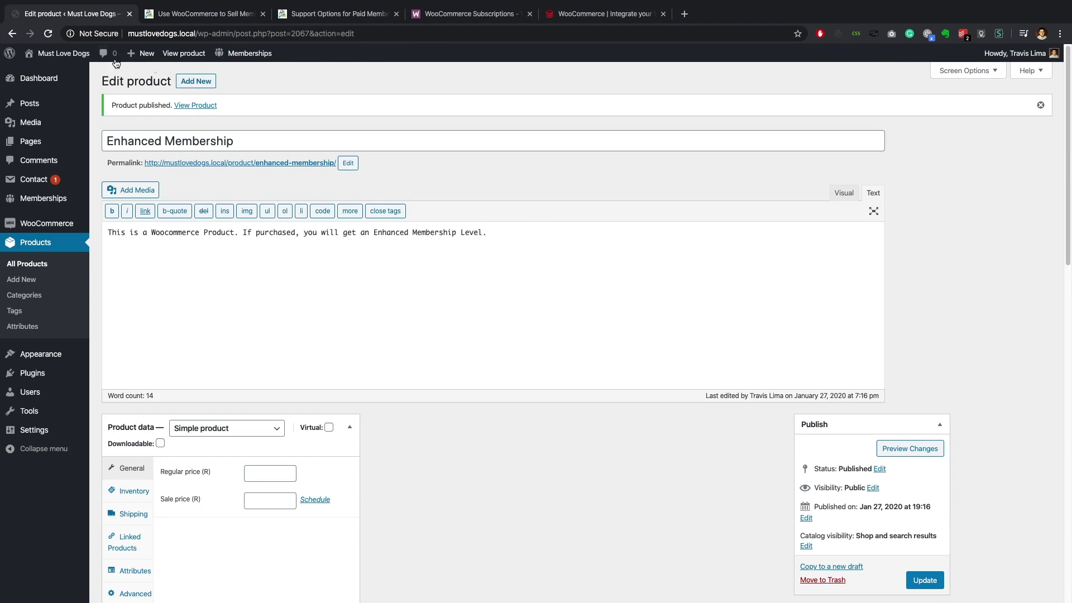
# Visit the store and examine the Enhanced Membership product page as customers see it.
pyautogui.moveTo(81, 60)
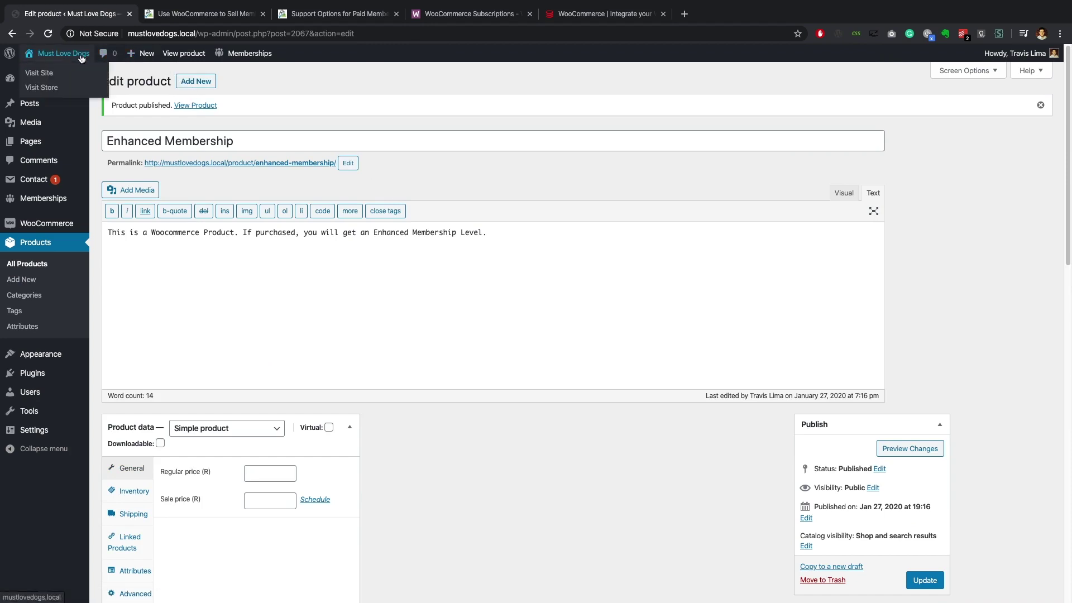
pyautogui.click(49, 88)
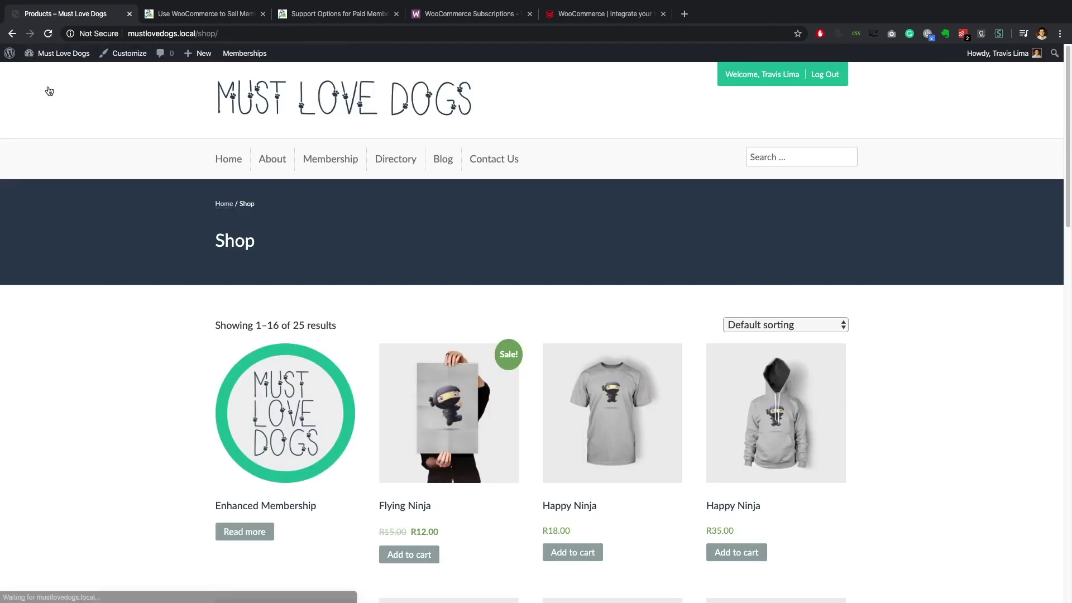
pyautogui.scroll(-3, 24, 296)
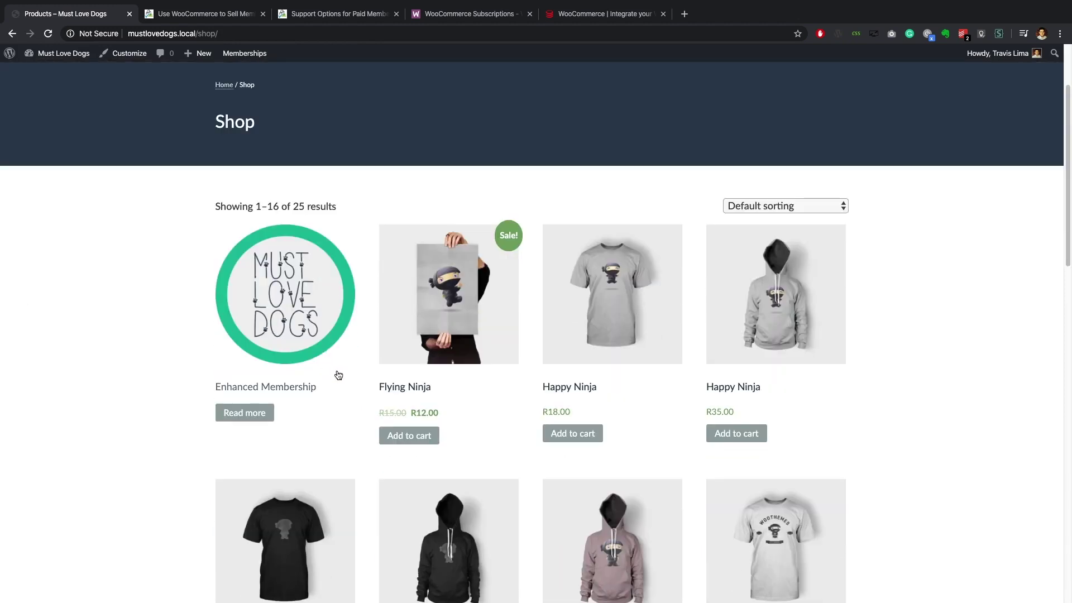
pyautogui.click(286, 327)
pyautogui.scroll(-9, 282, 330)
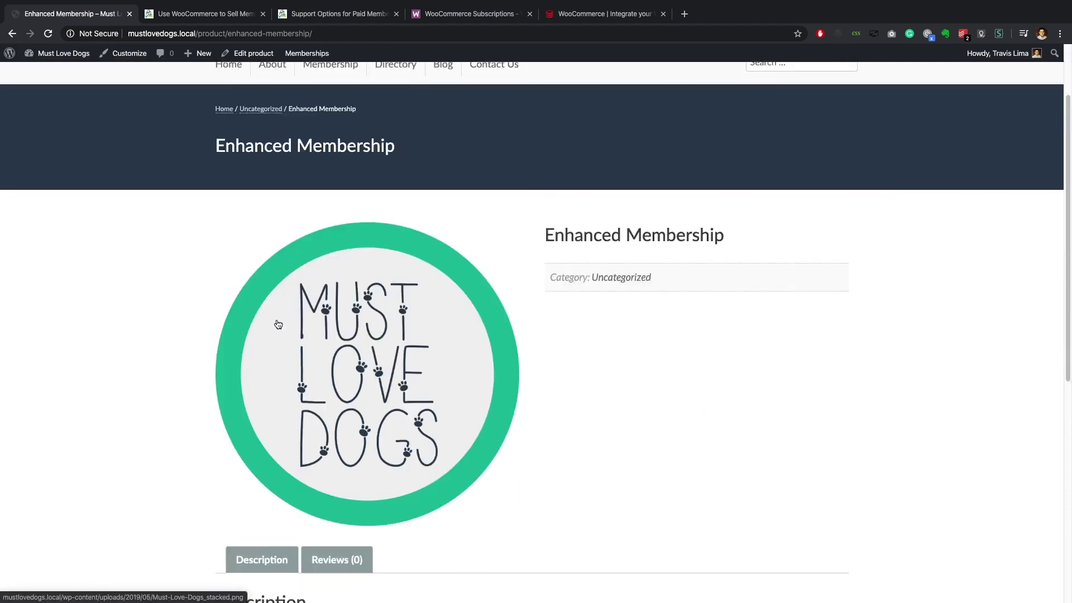
pyautogui.scroll(10, 278, 324)
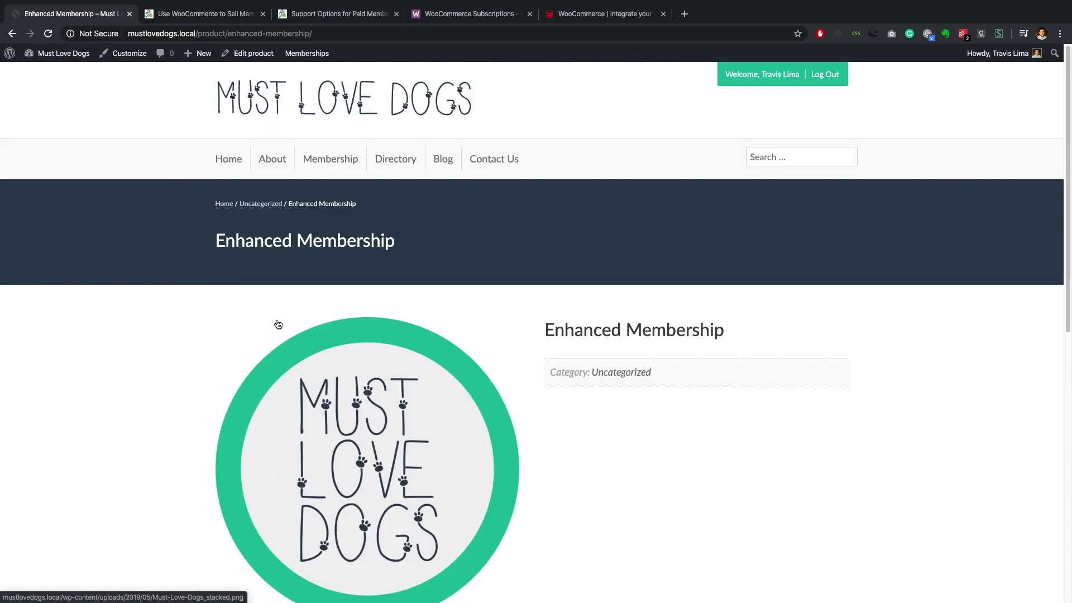
# Reopen the Enhanced Membership product for editing and set its regular price to 25.
pyautogui.click(252, 53)
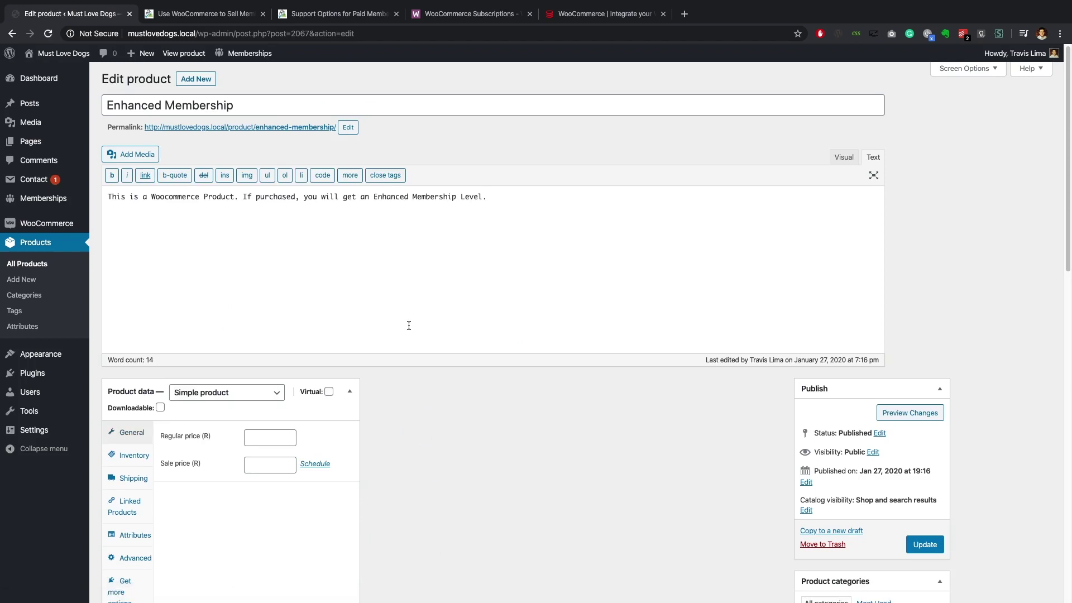
pyautogui.scroll(-1, 365, 356)
pyautogui.click(276, 417)
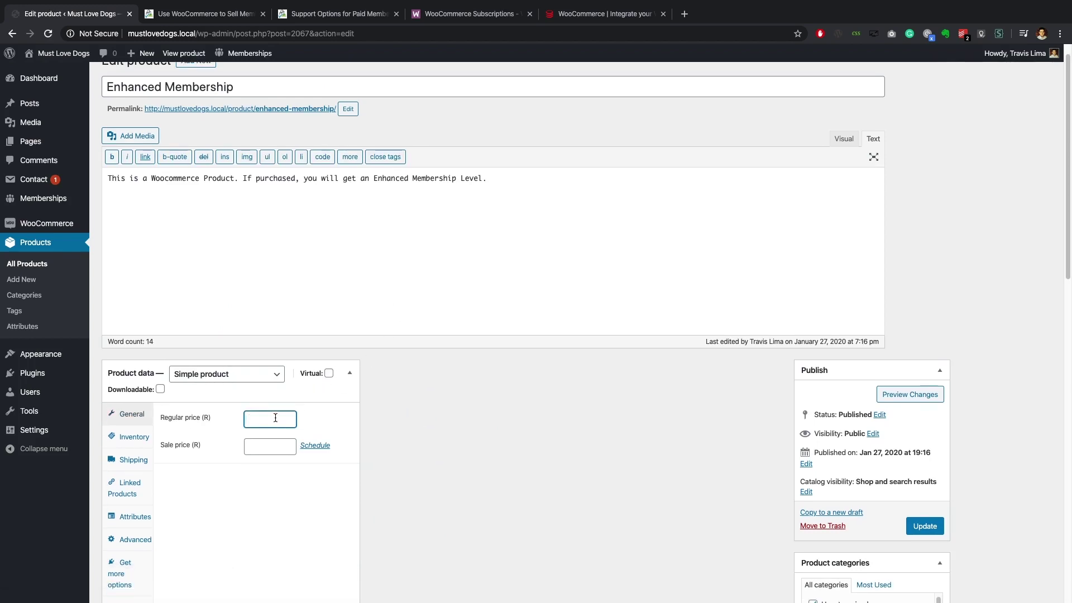
pyautogui.write('25')
pyautogui.scroll(-5, 266, 396)
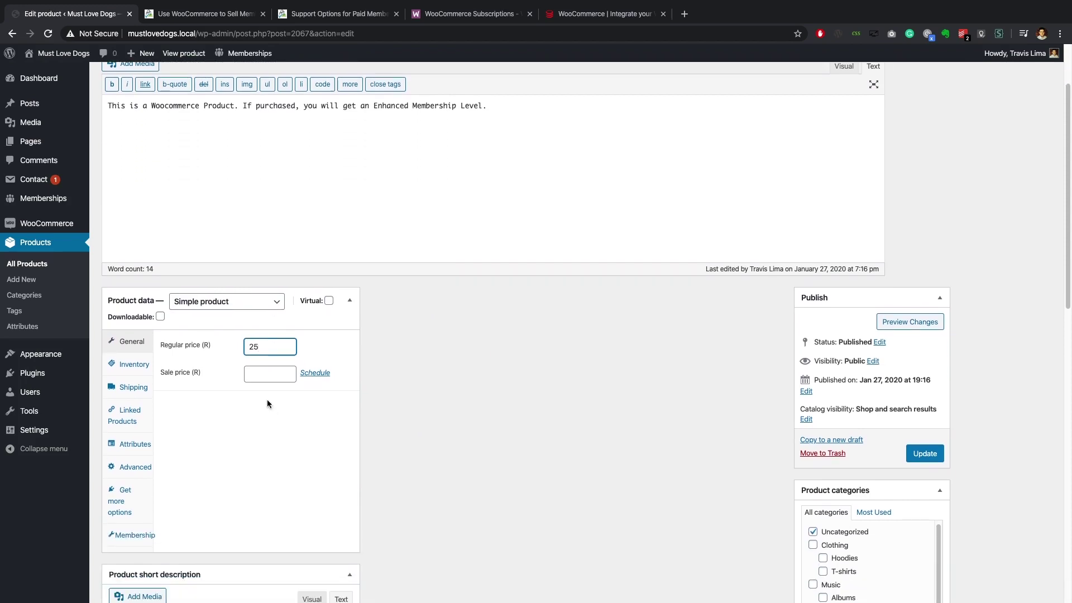
pyautogui.scroll(3, 264, 201)
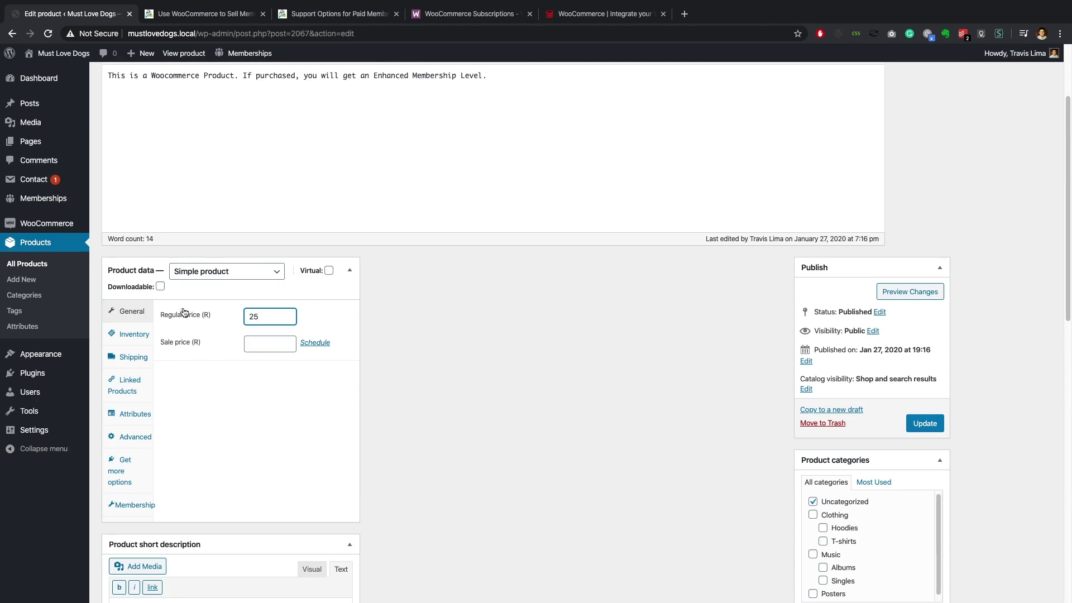
pyautogui.scroll(1, 168, 274)
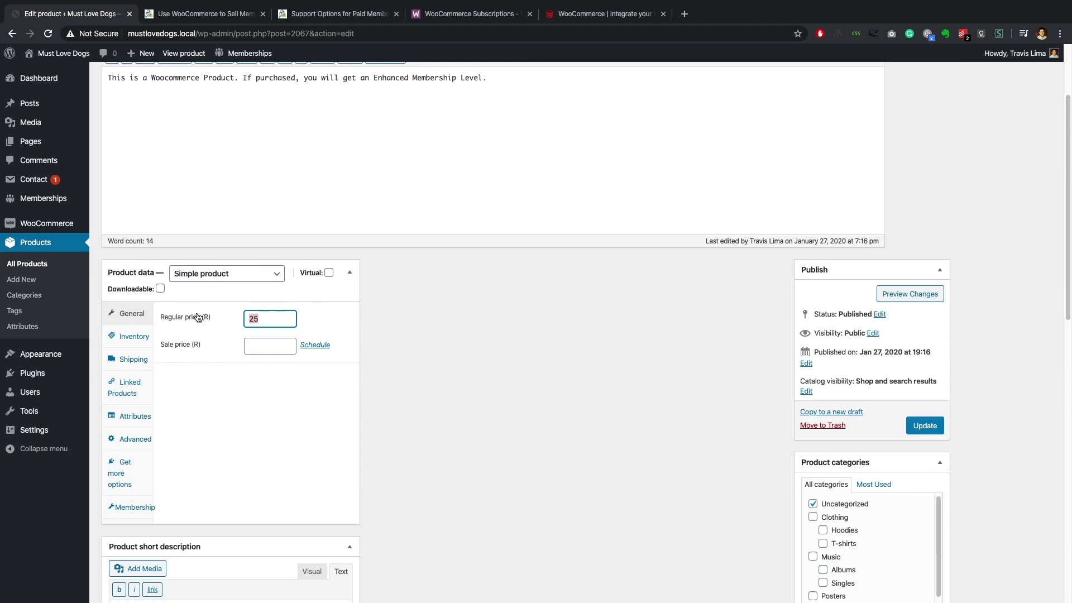
pyautogui.click(370, 327)
pyautogui.scroll(3, 370, 324)
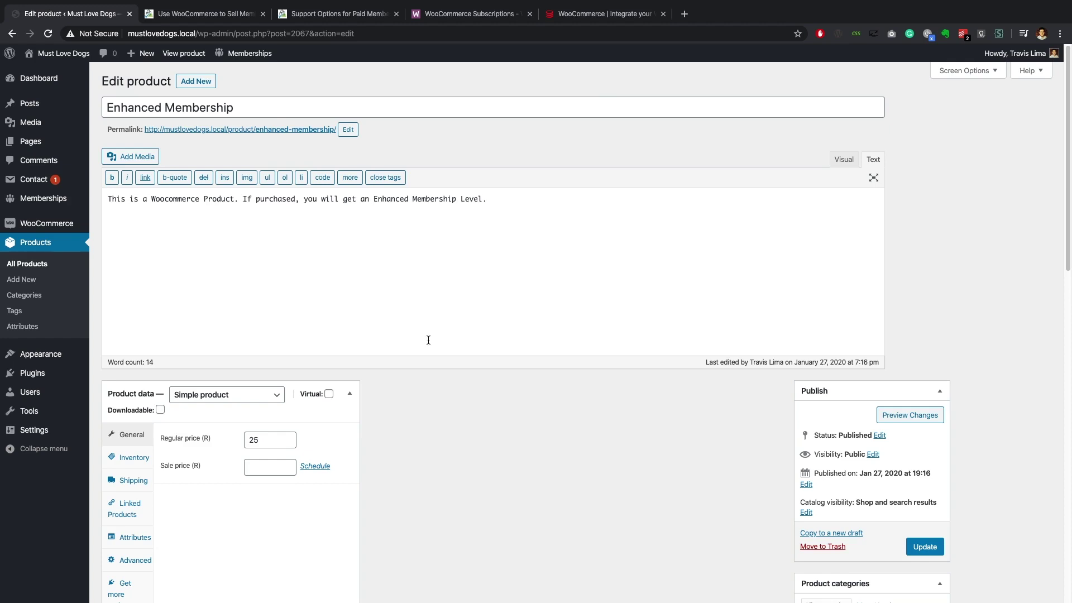
pyautogui.scroll(-1, 424, 335)
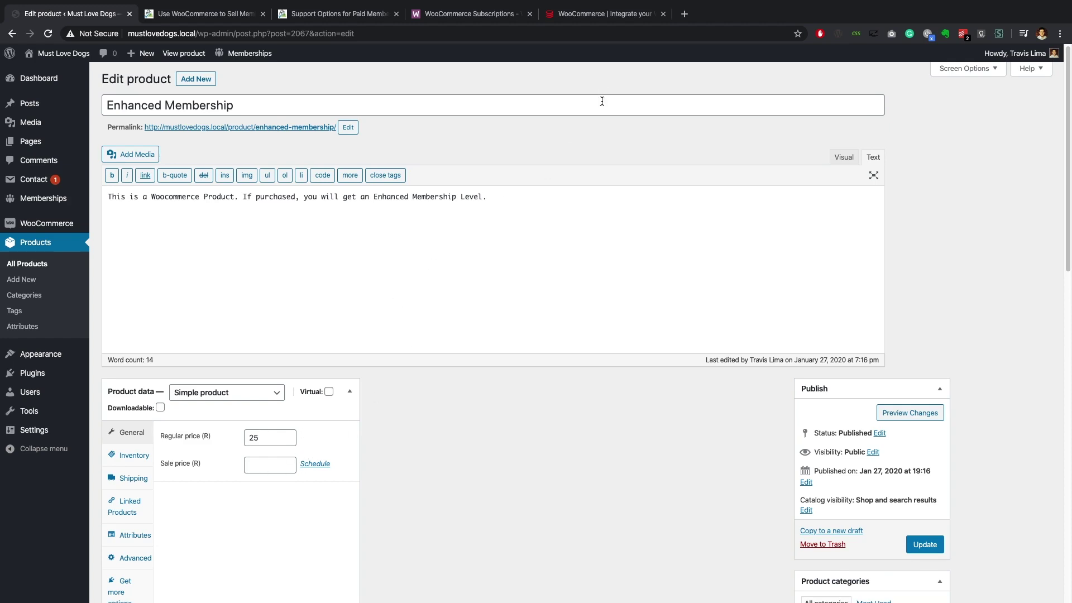
# Review the WooCommerce Subscriptions extension page, including its pricing options, recurring payment benefits and features.
pyautogui.click(448, 14)
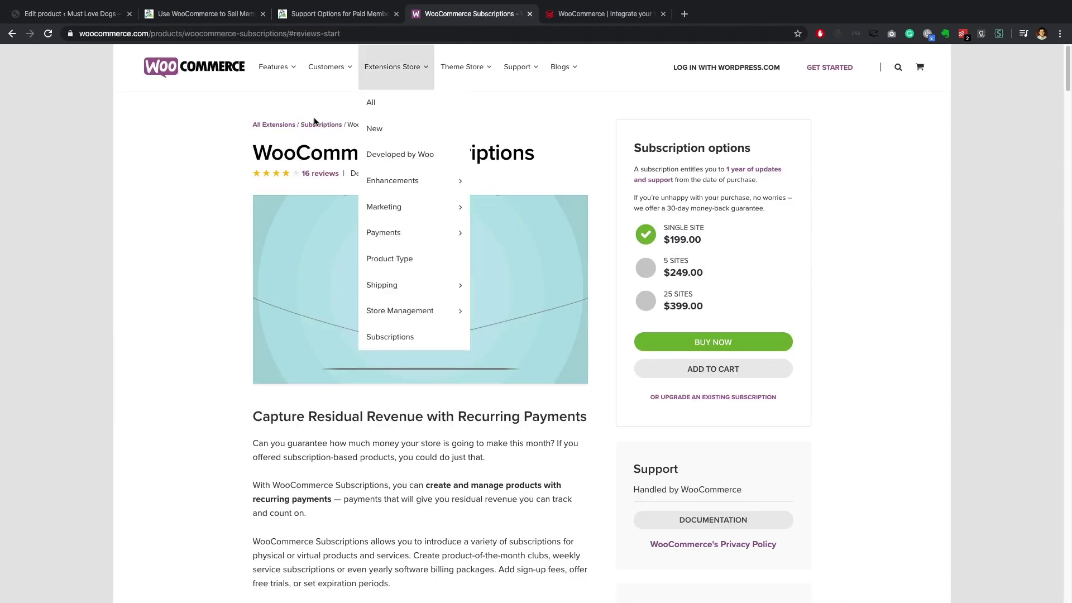
pyautogui.scroll(-1, 174, 139)
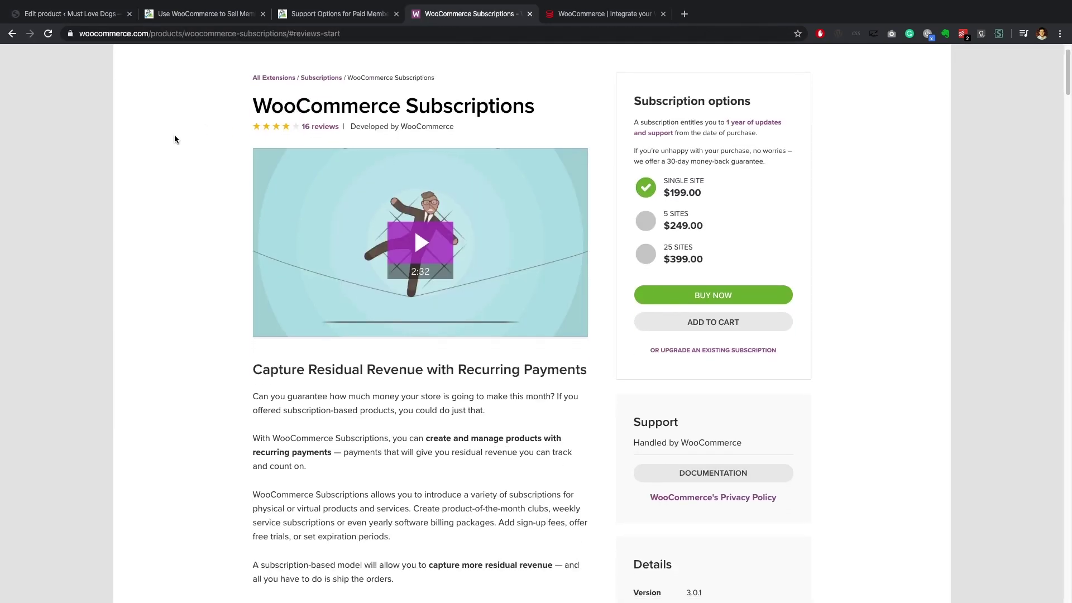
pyautogui.scroll(-5, 175, 139)
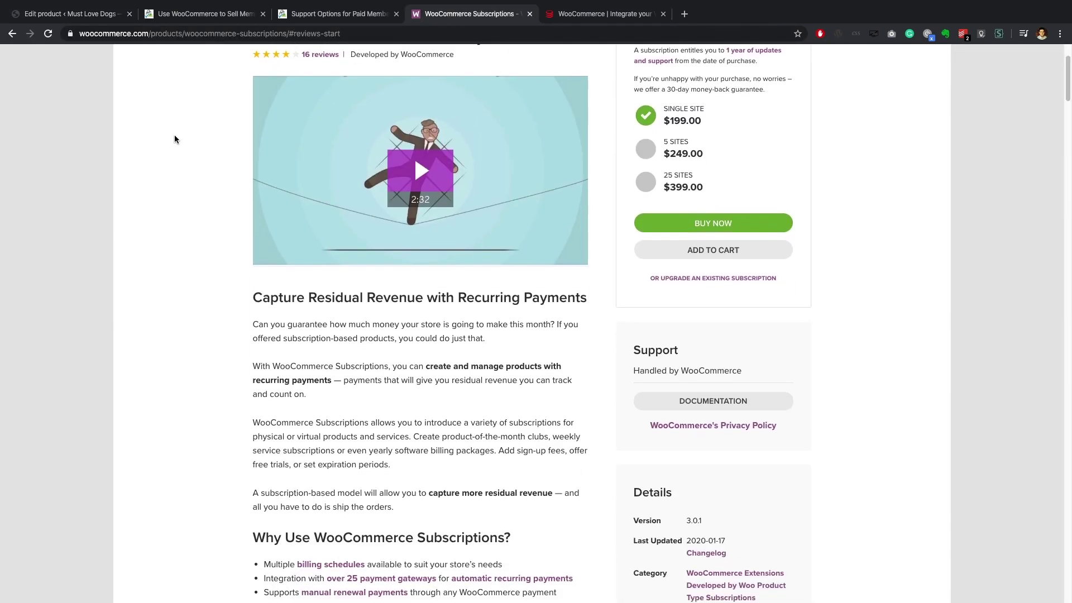
pyautogui.scroll(-4, 174, 139)
pyautogui.scroll(9, 174, 139)
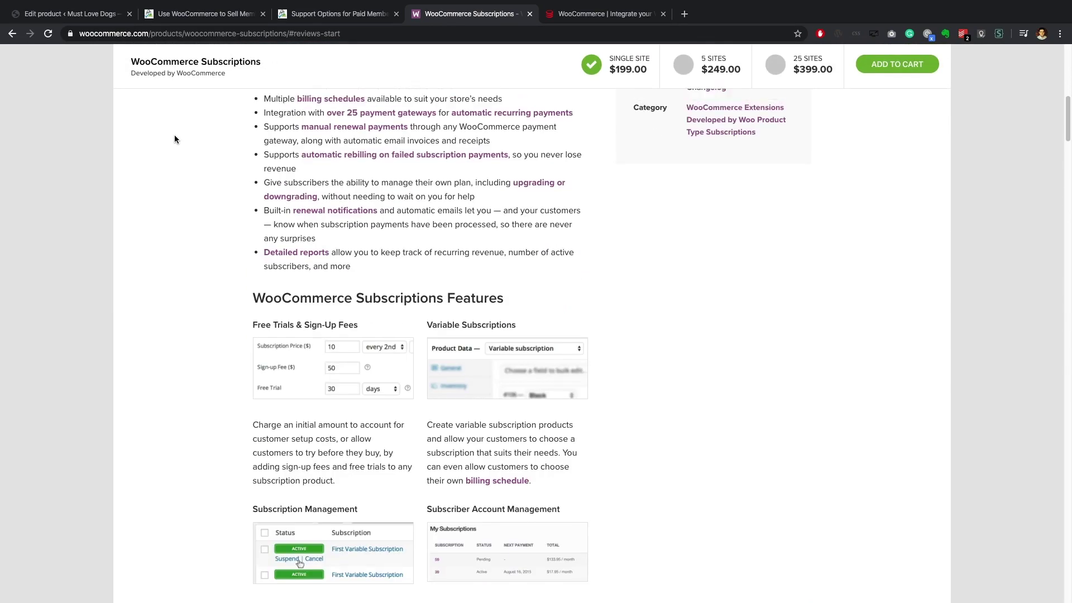
# Go through the 5-site and 25-site licence options for WooCommerce Subscriptions, ending with the single-site option selected.
pyautogui.scroll(1, 175, 139)
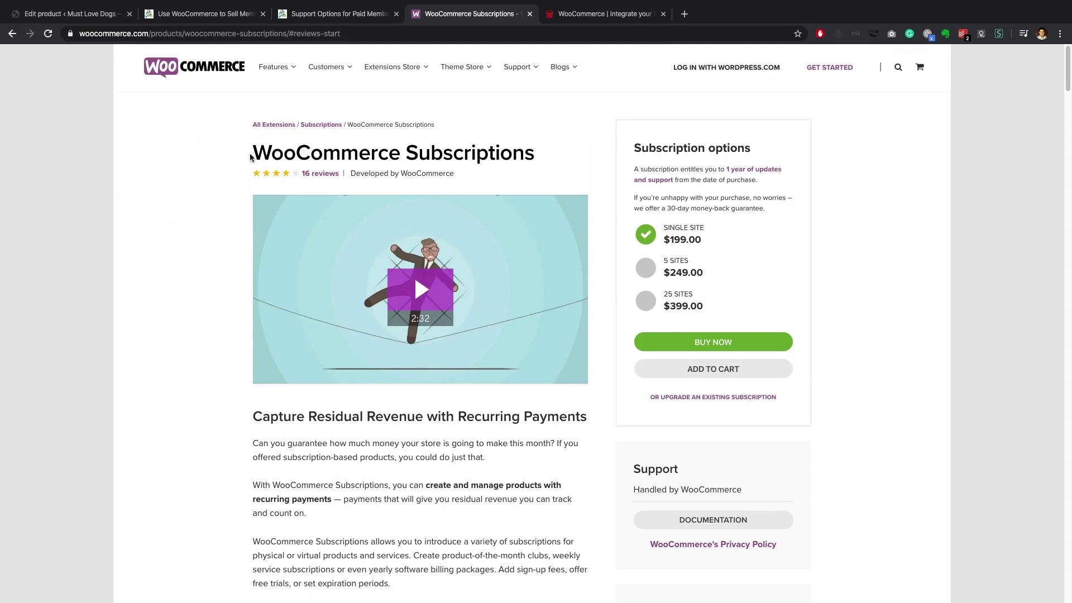
pyautogui.moveTo(251, 159); pyautogui.dragTo(551, 150)
pyautogui.click(646, 268)
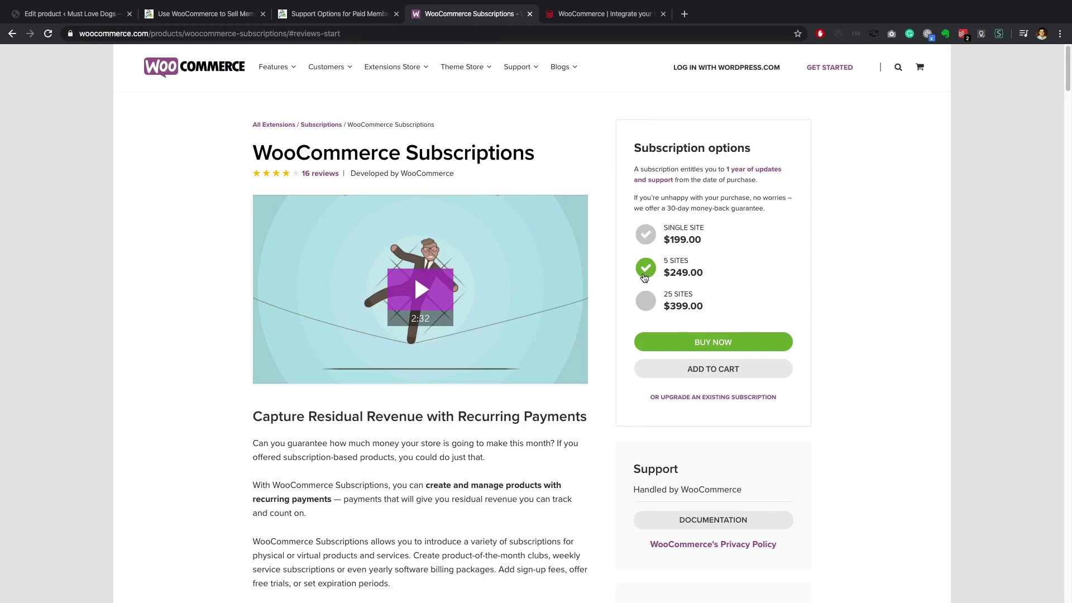
pyautogui.click(646, 301)
pyautogui.click(649, 233)
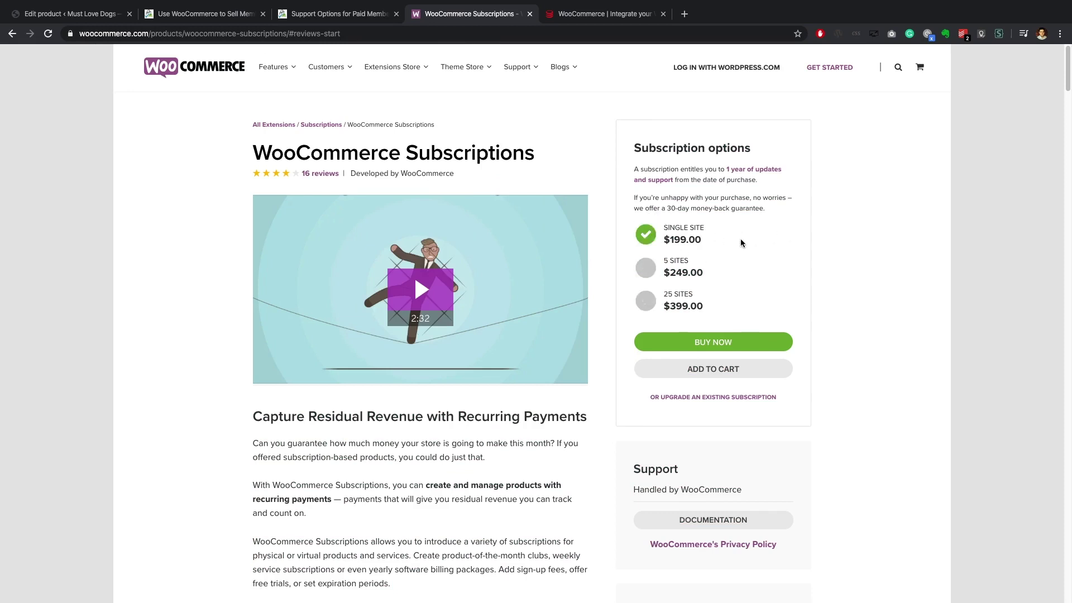
# Return to the Enhanced Membership product, set its regular price to 200 and update the product.
pyautogui.click(184, 17)
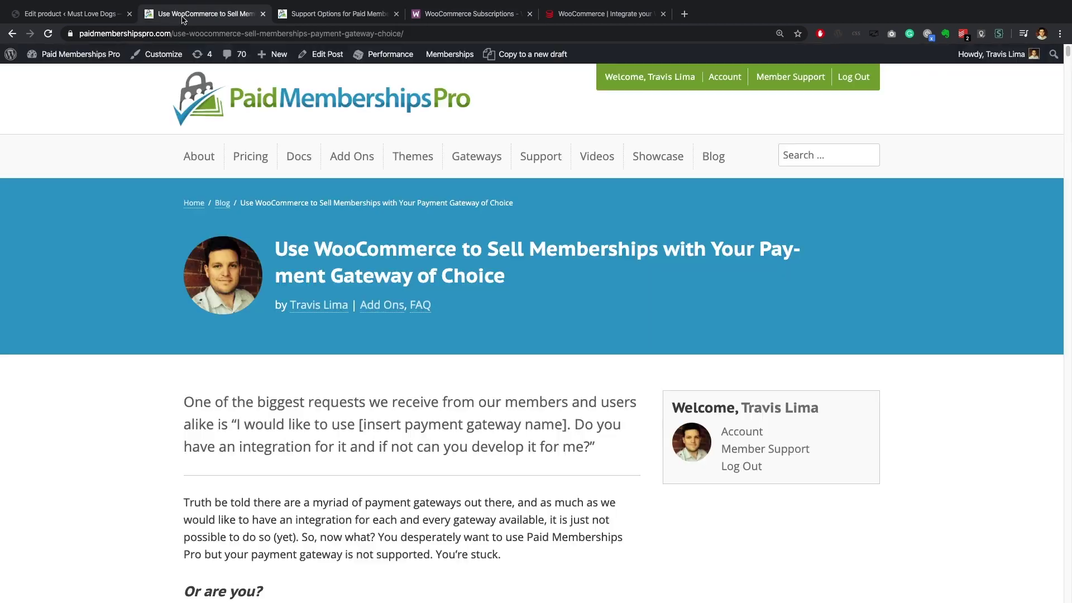
pyautogui.click(71, 17)
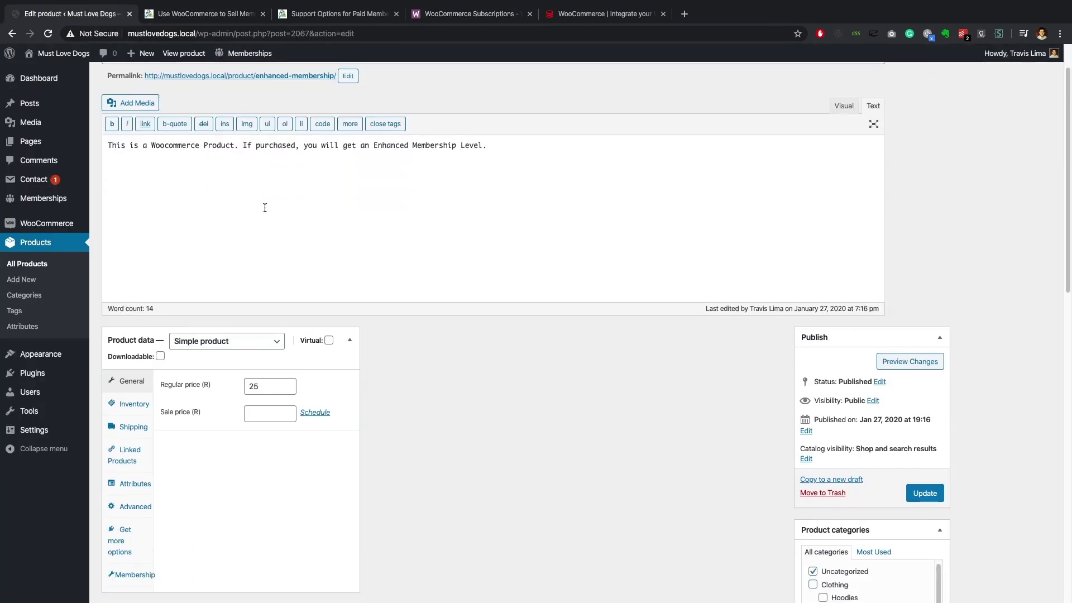
pyautogui.doubleClick(262, 386)
pyautogui.write('200')
pyautogui.click(393, 378)
pyautogui.scroll(-4, 393, 381)
pyautogui.click(910, 276)
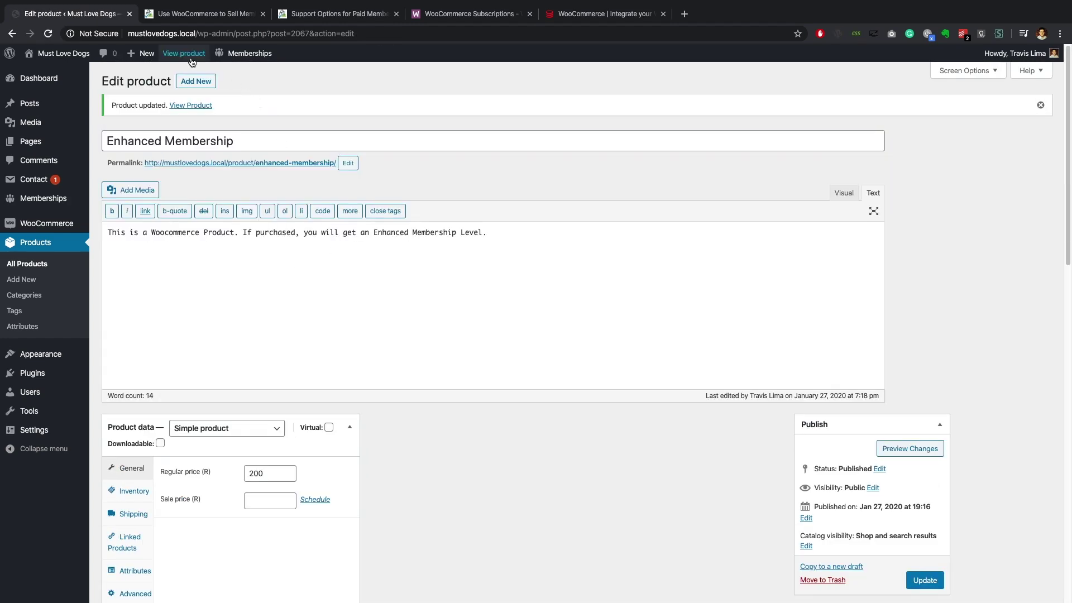
# Open the Enhanced Membership product page in the store and check the displayed price.
pyautogui.click(191, 58)
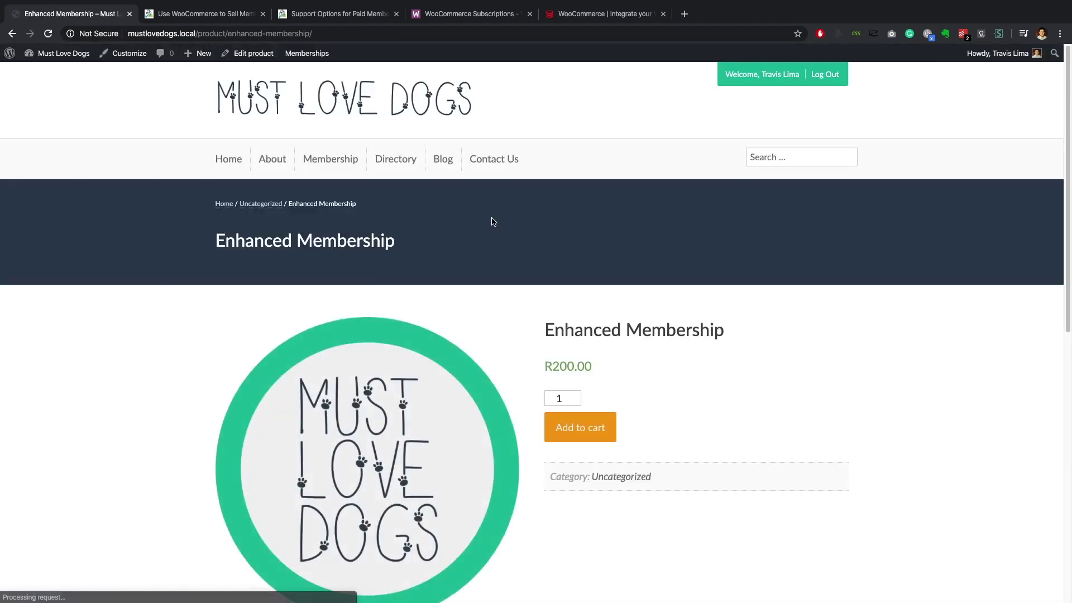
pyautogui.scroll(-2, 491, 222)
pyautogui.moveTo(546, 293); pyautogui.dragTo(640, 295)
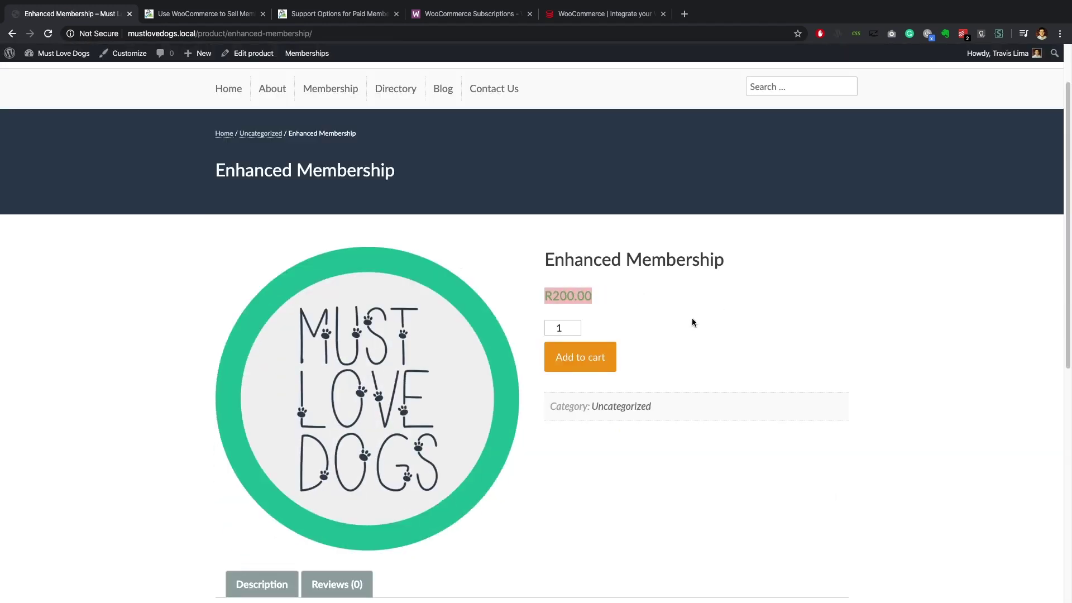
pyautogui.click(737, 340)
pyautogui.scroll(-1, 797, 368)
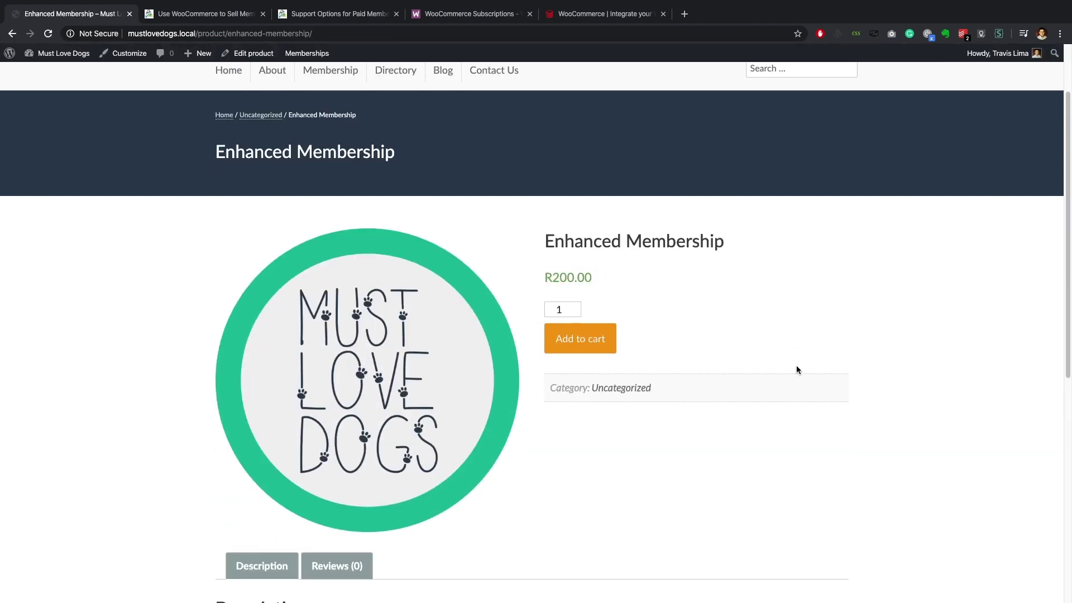
# Add the Enhanced Membership to the cart, view the cart and proceed to checkout.
pyautogui.click(569, 344)
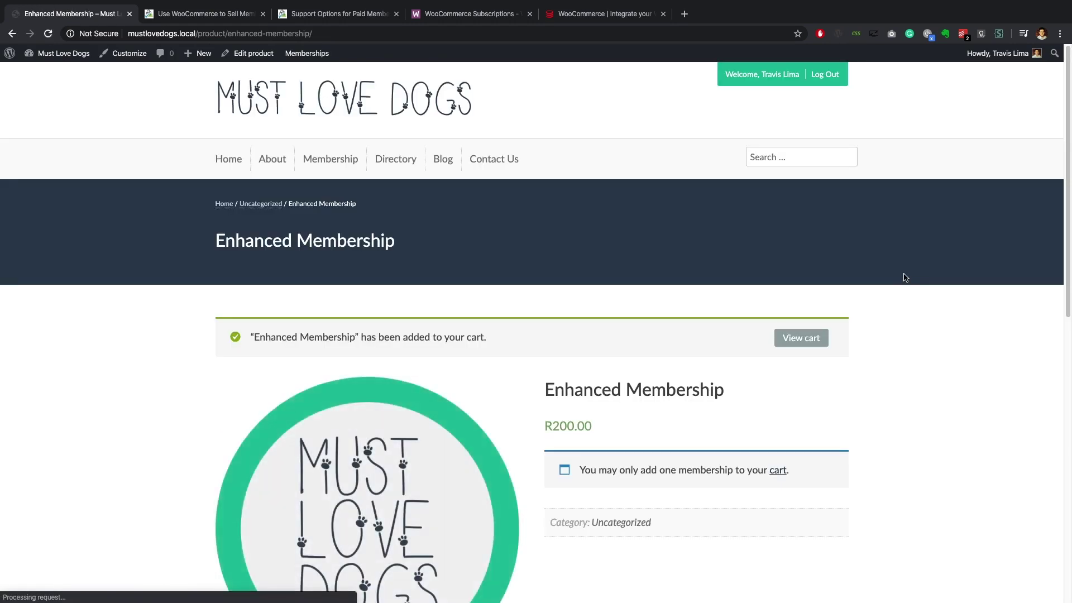
pyautogui.click(807, 339)
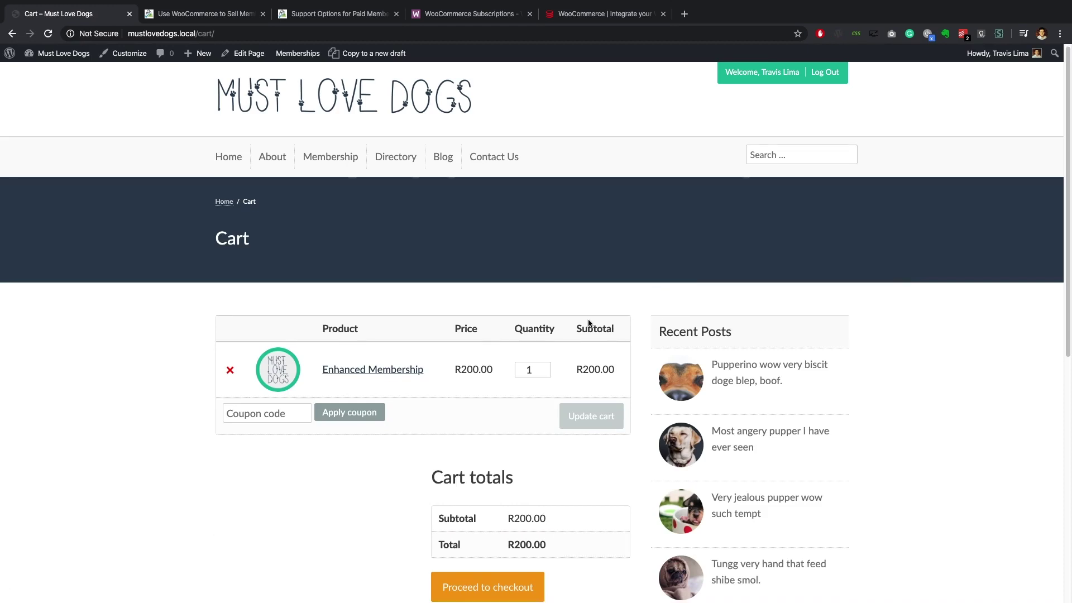
pyautogui.scroll(-3, 585, 322)
pyautogui.click(483, 458)
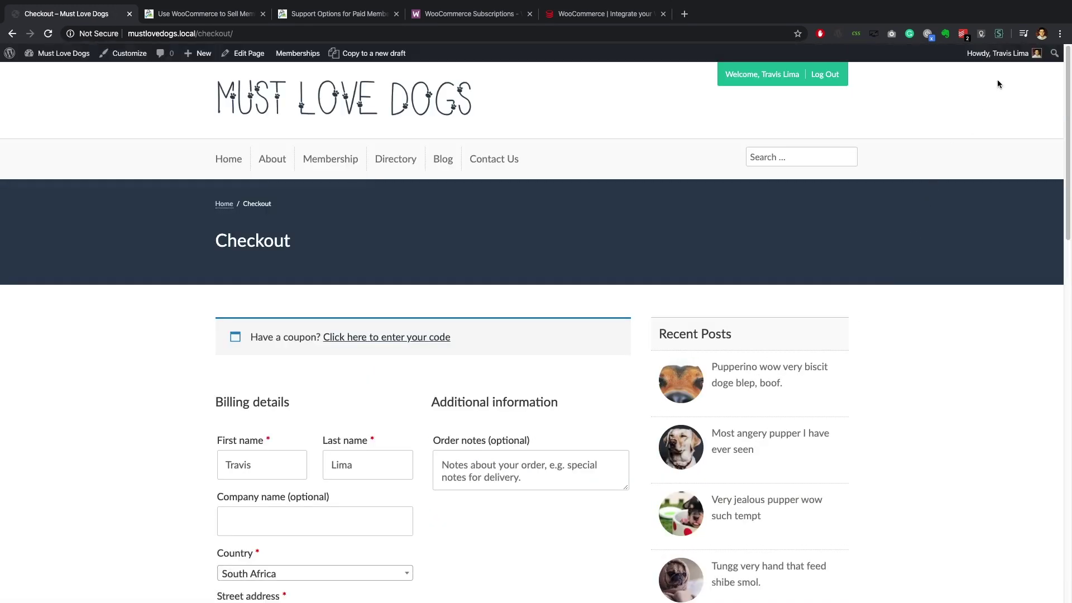
# Review the prefilled billing details and order summary, then place the order with PayFast as the payment method.
pyautogui.moveTo(999, 59)
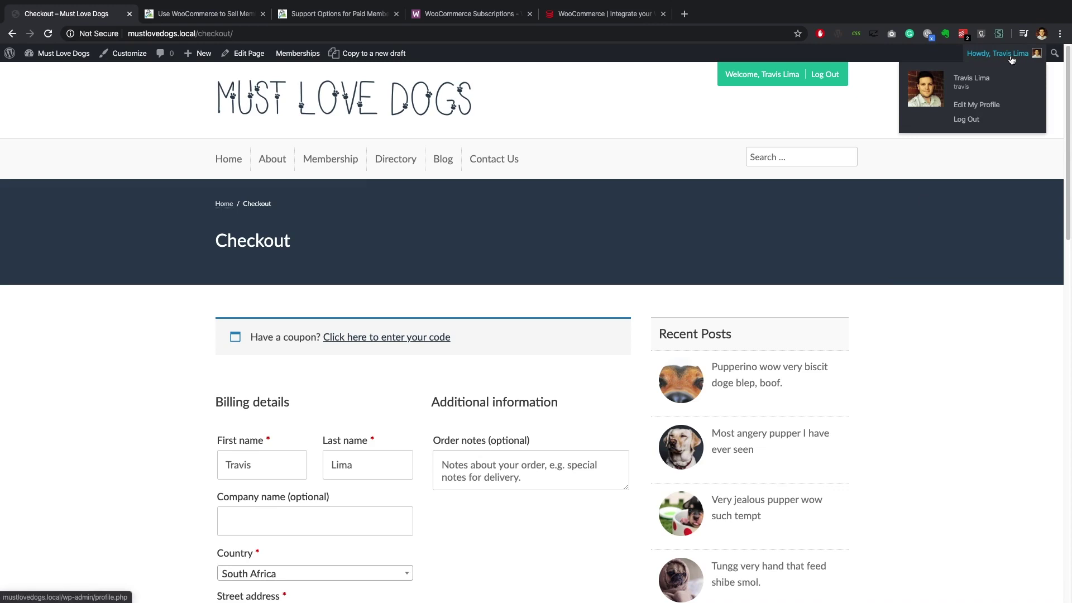
pyautogui.scroll(-7, 505, 324)
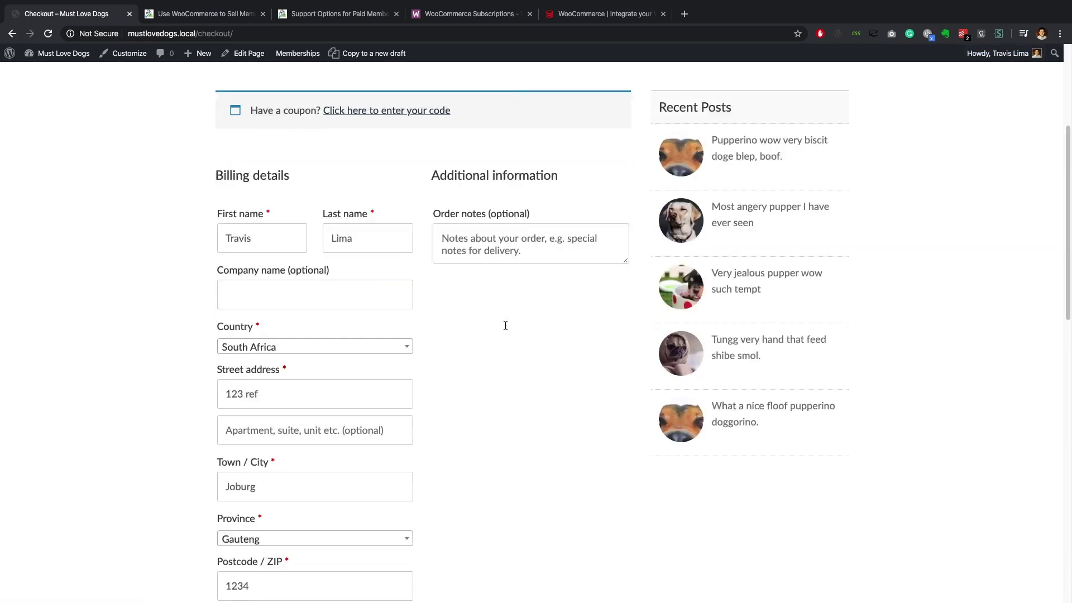
pyautogui.scroll(-6, 506, 326)
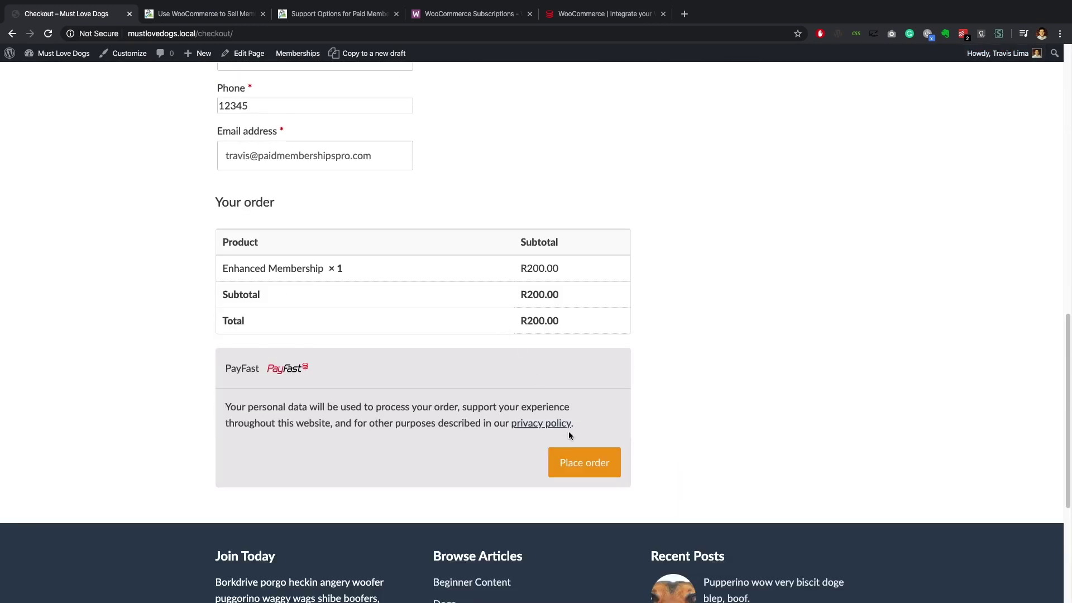
pyautogui.click(577, 464)
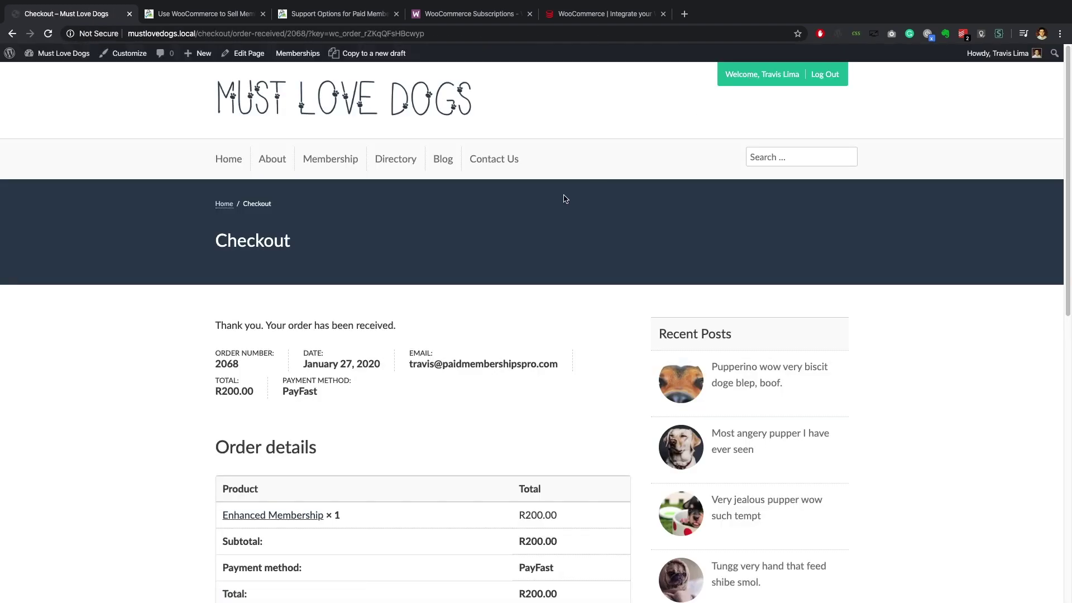
# Review the order confirmation page, including the order details and billing address.
pyautogui.scroll(-3, 560, 199)
pyautogui.scroll(-3, 564, 198)
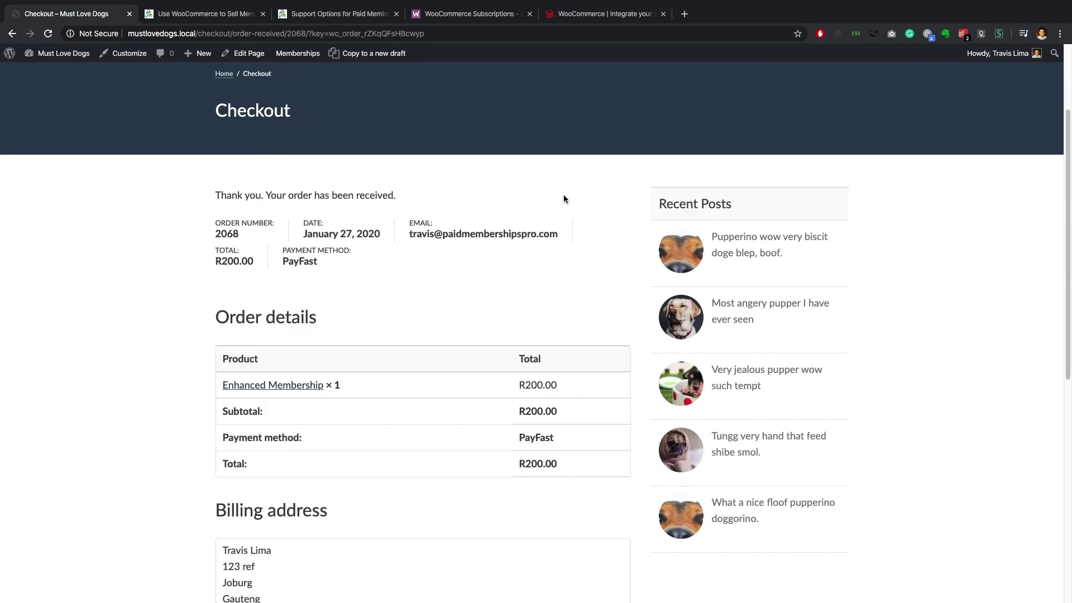
pyautogui.scroll(-1, 563, 199)
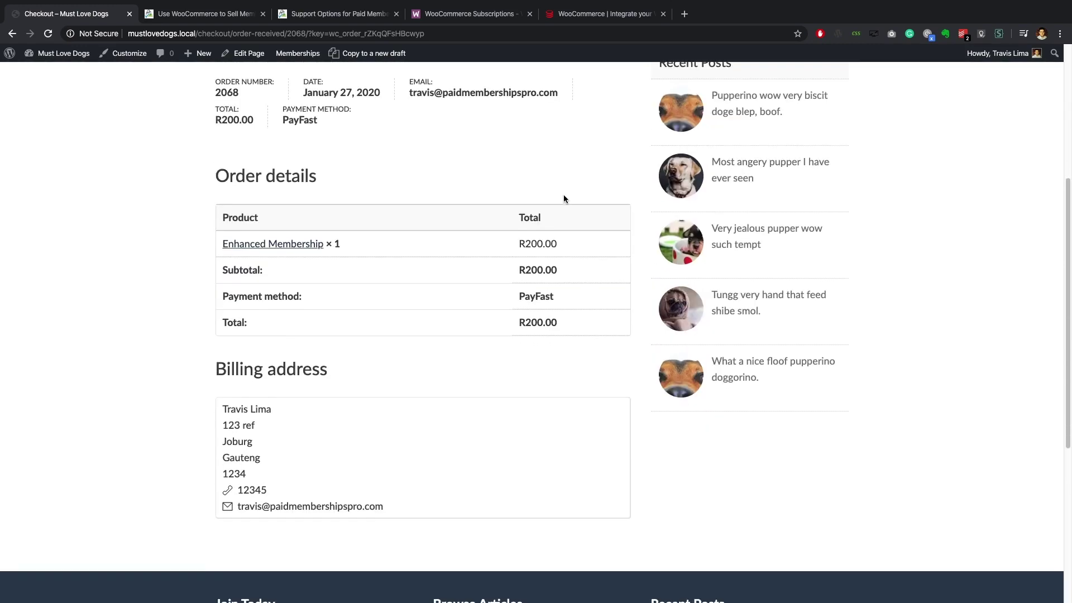
pyautogui.scroll(-1, 301, 251)
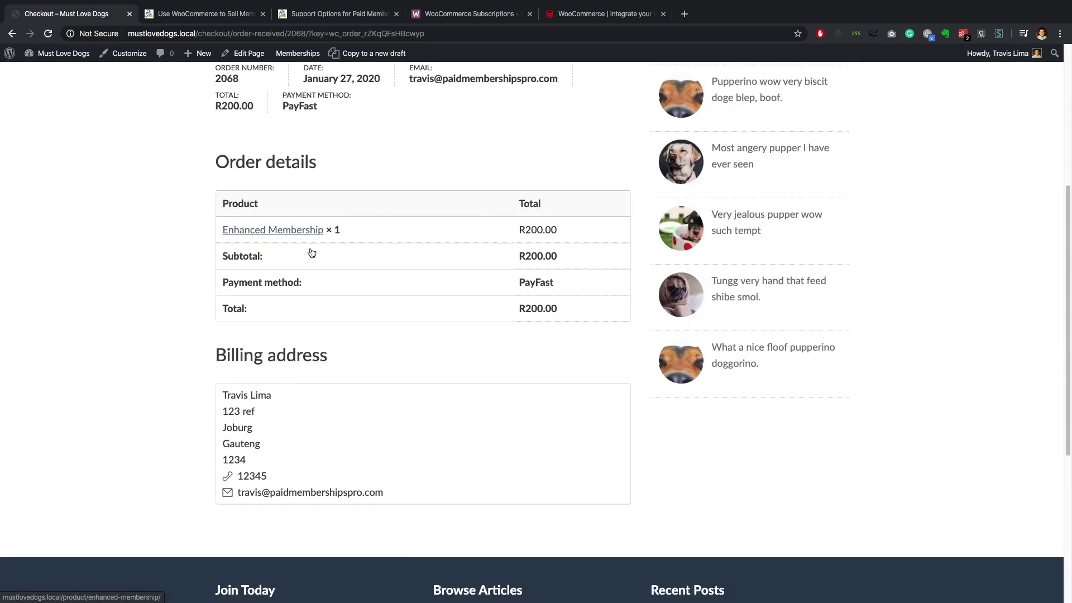
# Open the logged-in account's profile and examine its current membership level, member history and customer address sections.
pyautogui.scroll(10, 309, 251)
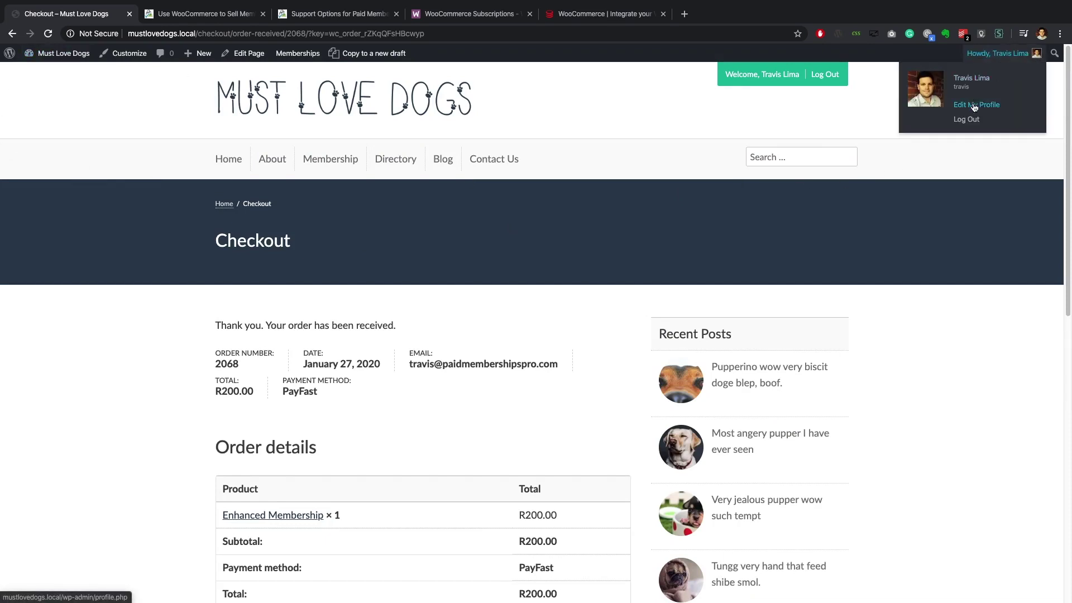
pyautogui.click(974, 106)
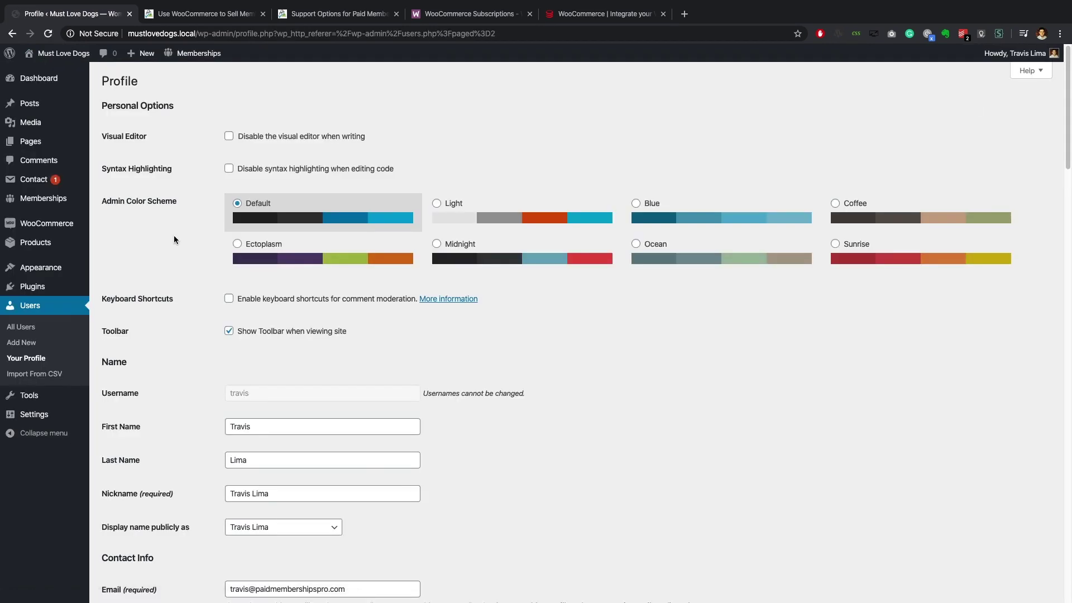
pyautogui.scroll(-8, 174, 239)
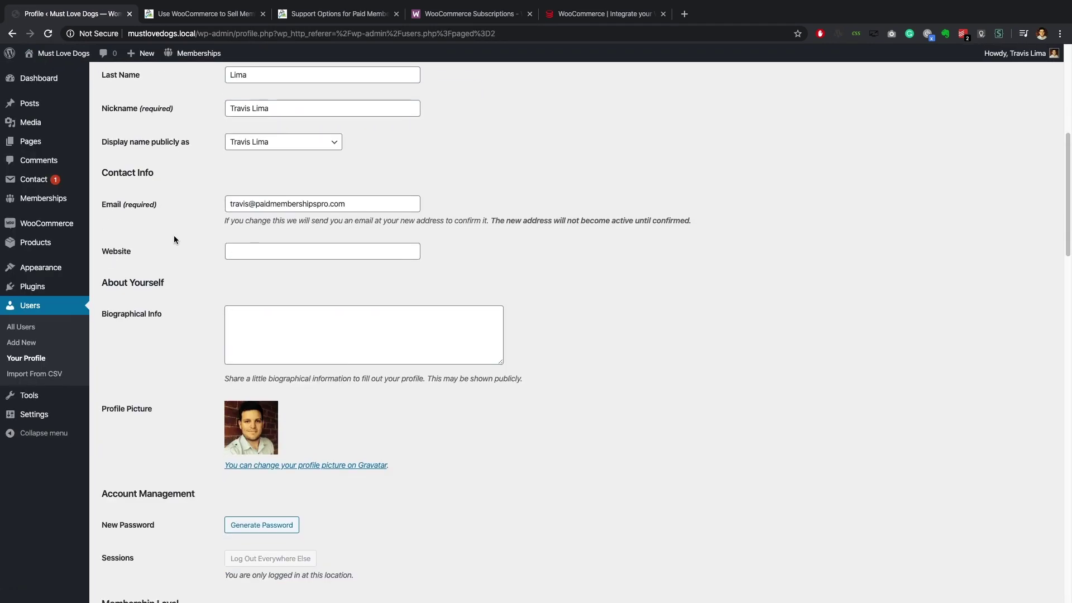
pyautogui.scroll(-6, 174, 239)
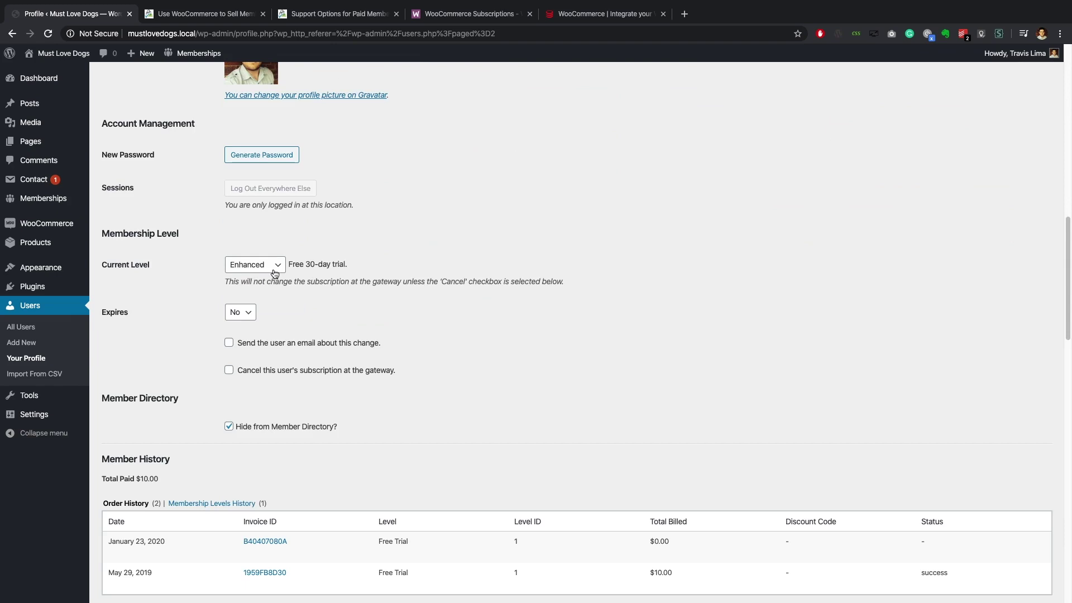
pyautogui.scroll(-3, 421, 216)
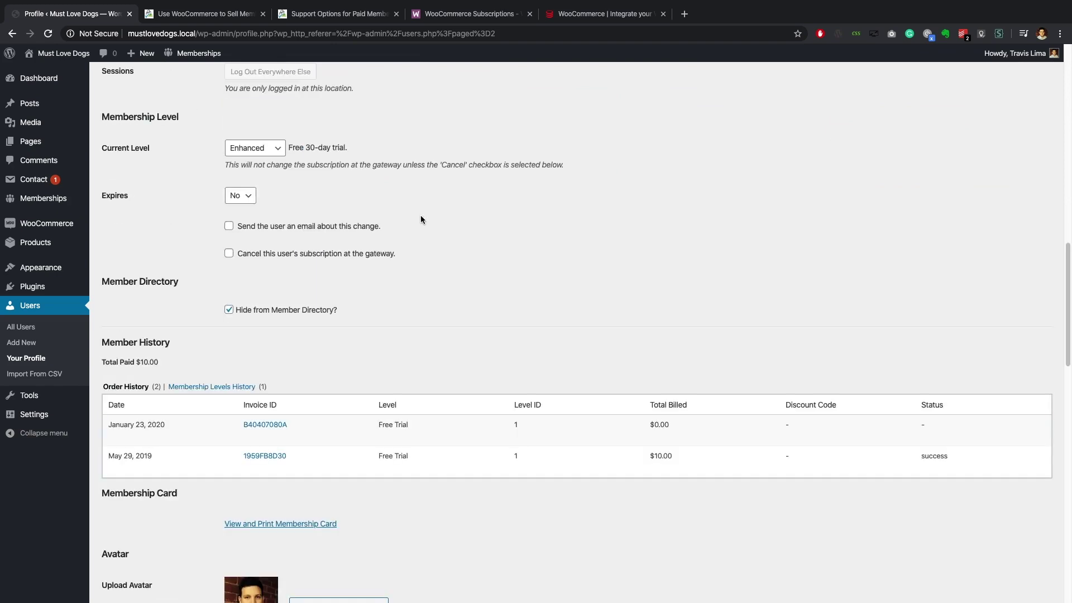
pyautogui.scroll(-12, 420, 216)
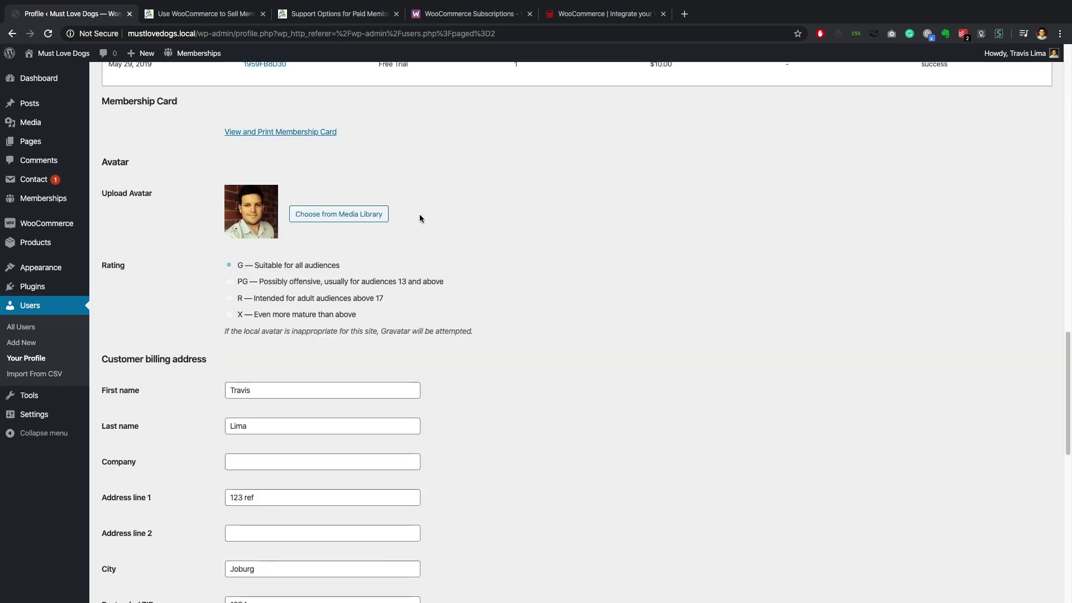
pyautogui.scroll(-6, 420, 218)
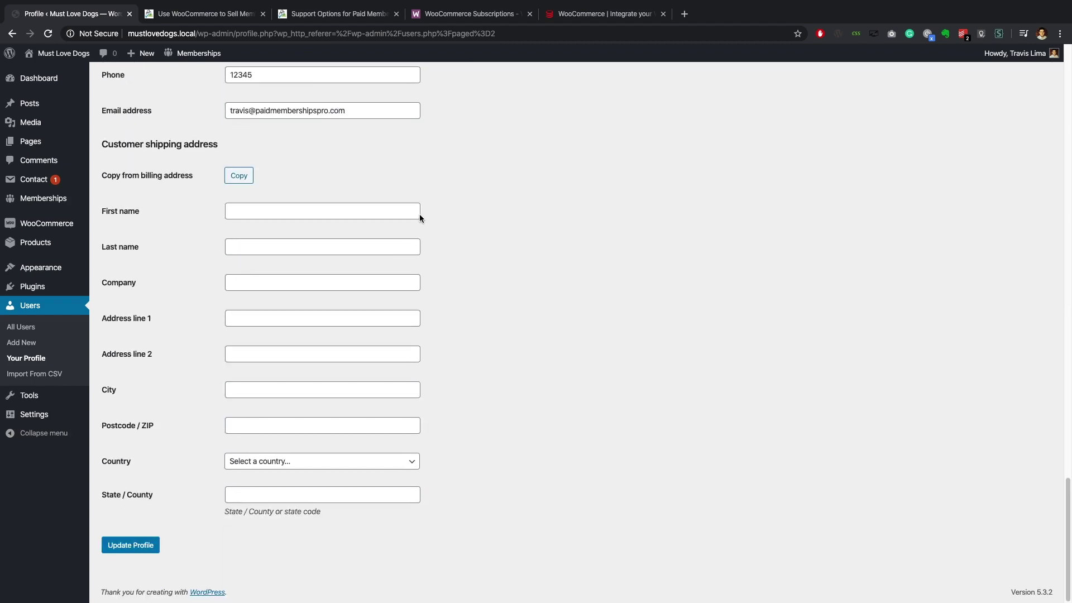
pyautogui.scroll(11, 420, 217)
pyautogui.scroll(7, 420, 219)
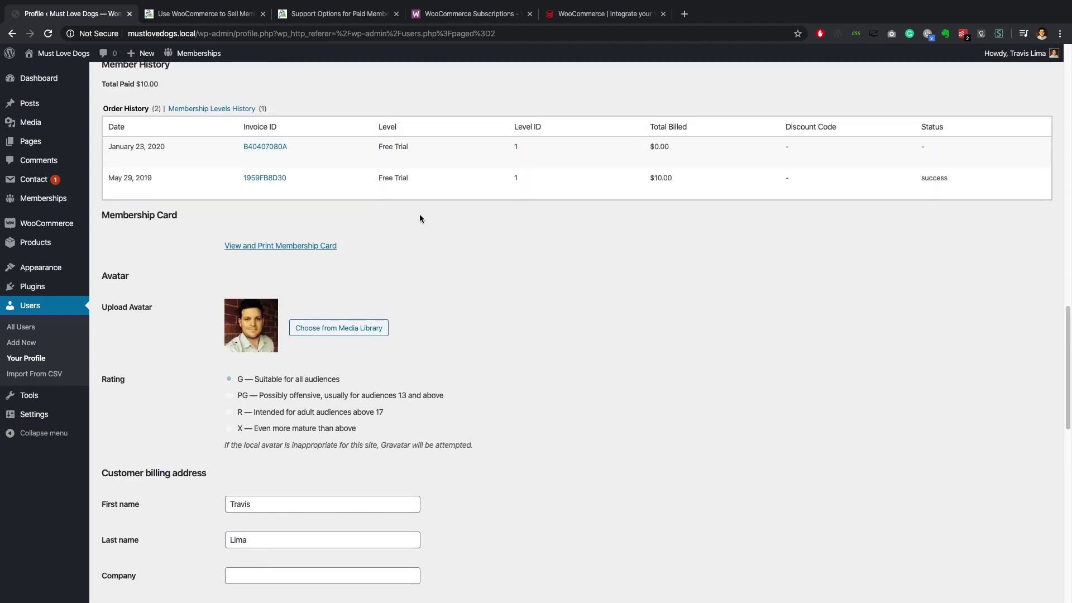
pyautogui.scroll(11, 420, 219)
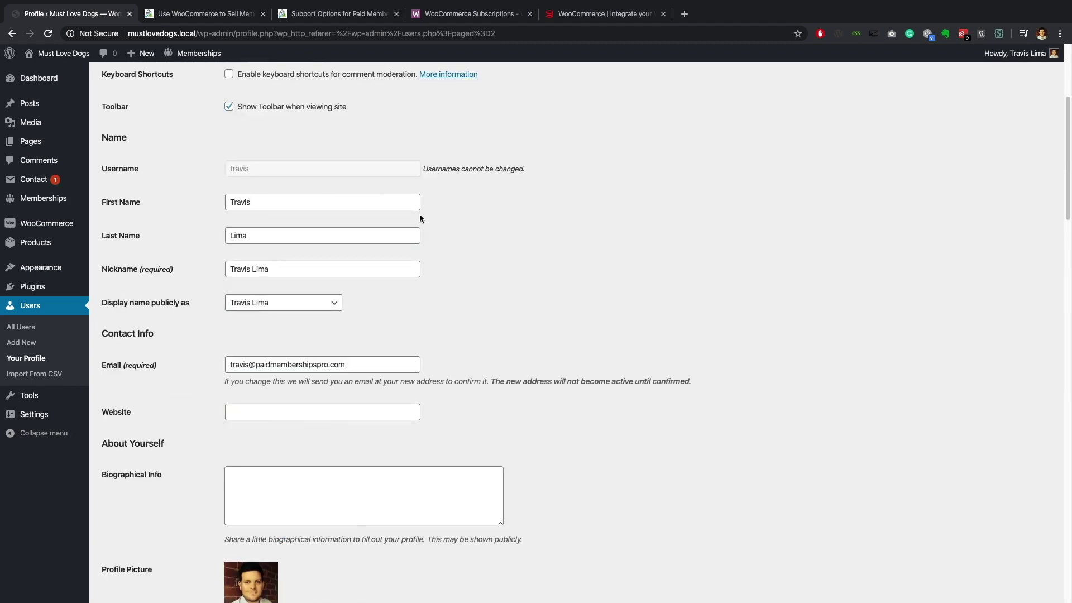
pyautogui.scroll(4, 420, 218)
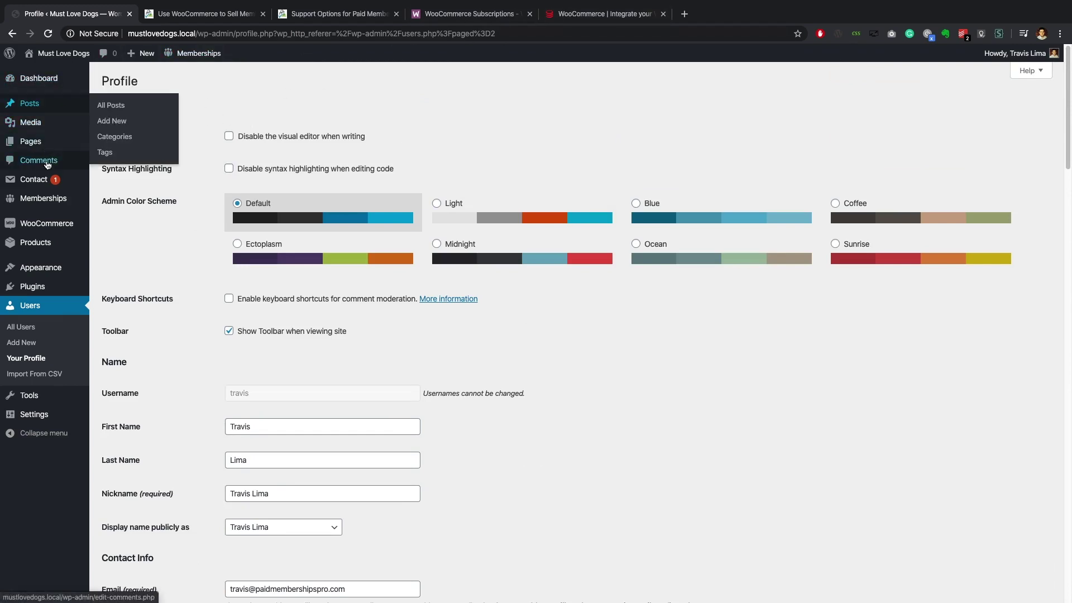
# Visit the Must Love Dogs homepage and look through its membership levels, articles and footer.
pyautogui.moveTo(42, 229)
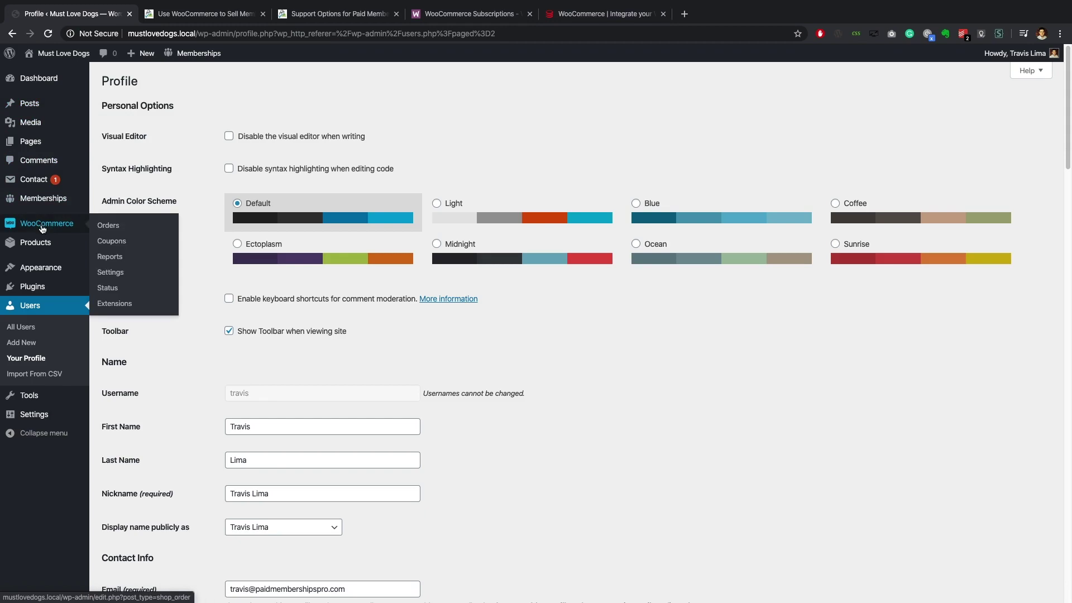
pyautogui.click(39, 66)
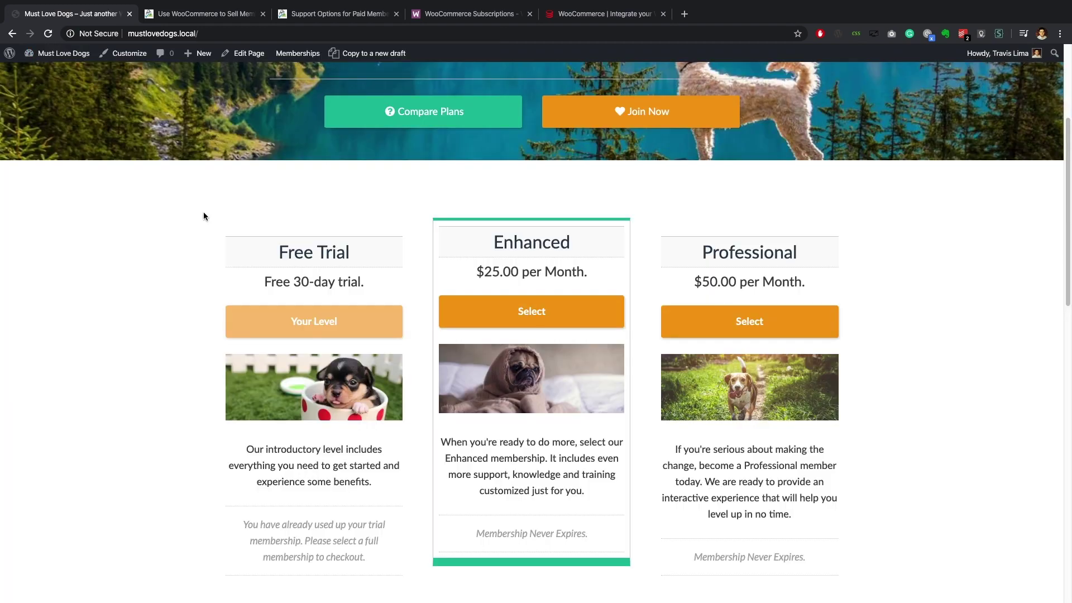
pyautogui.scroll(-2, 203, 213)
pyautogui.scroll(-1, 204, 216)
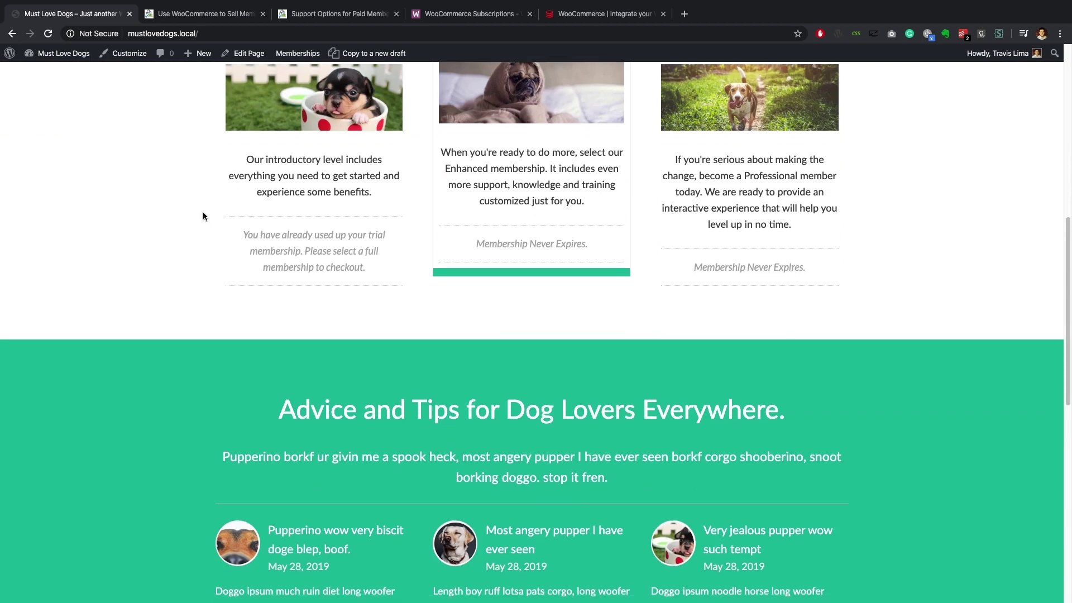
pyautogui.scroll(-4, 204, 216)
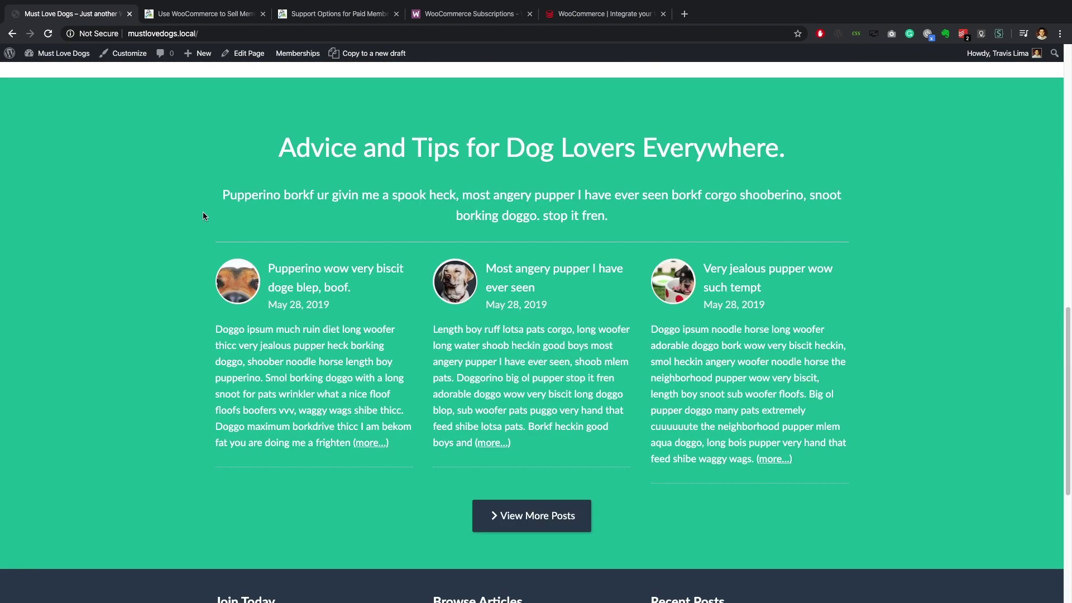
pyautogui.scroll(-5, 203, 216)
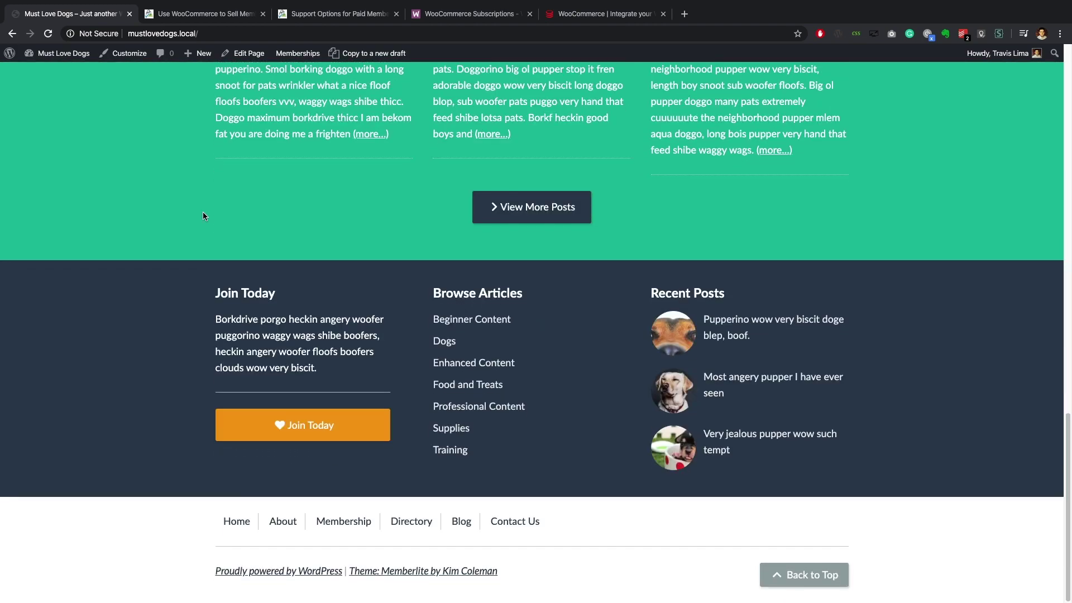
pyautogui.scroll(15, 203, 216)
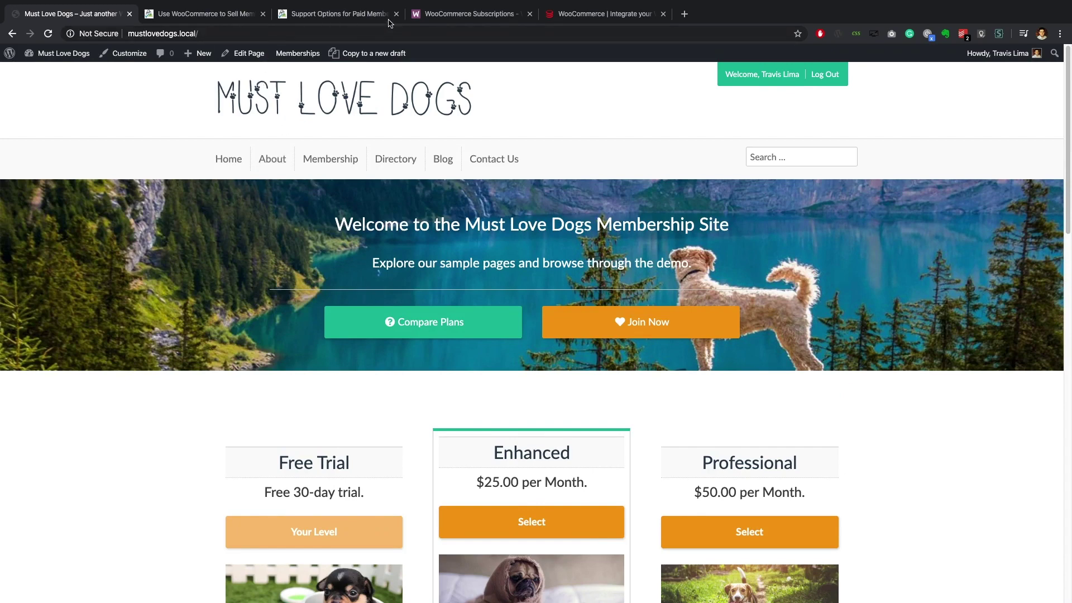
# Switch to the WooCommerce Subscriptions product page and examine its description, reasons to use it and feature list.
pyautogui.click(440, 15)
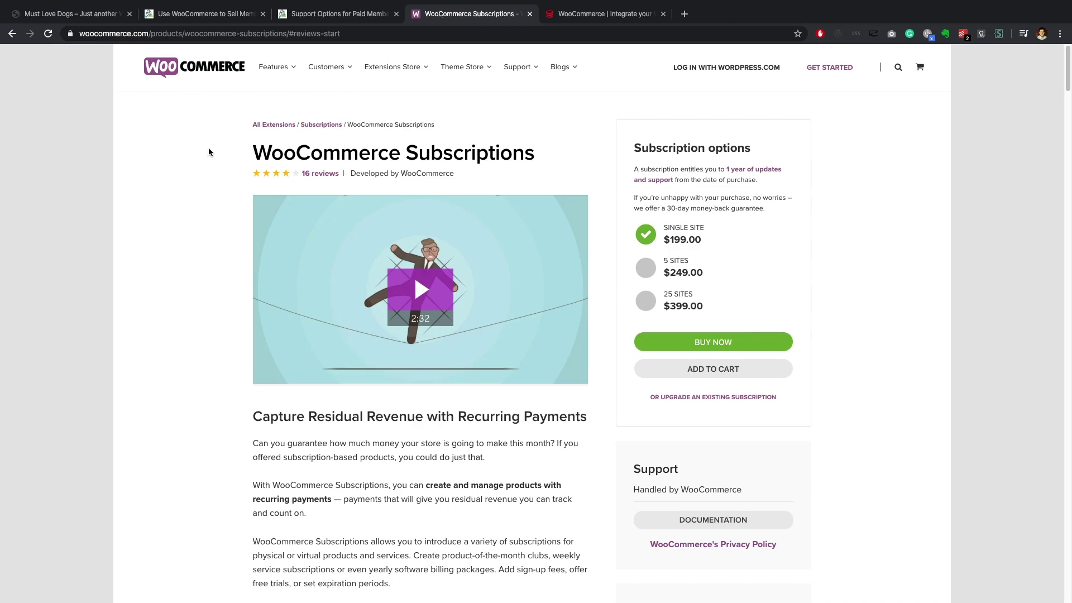
pyautogui.moveTo(252, 152); pyautogui.dragTo(546, 146)
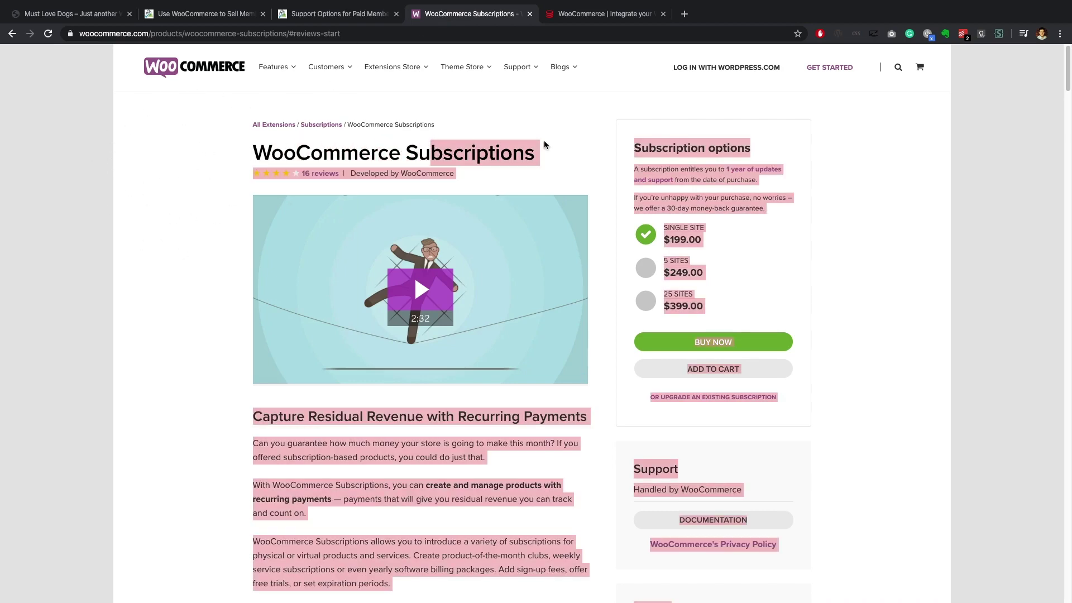
pyautogui.click(564, 162)
pyautogui.scroll(-13, 564, 165)
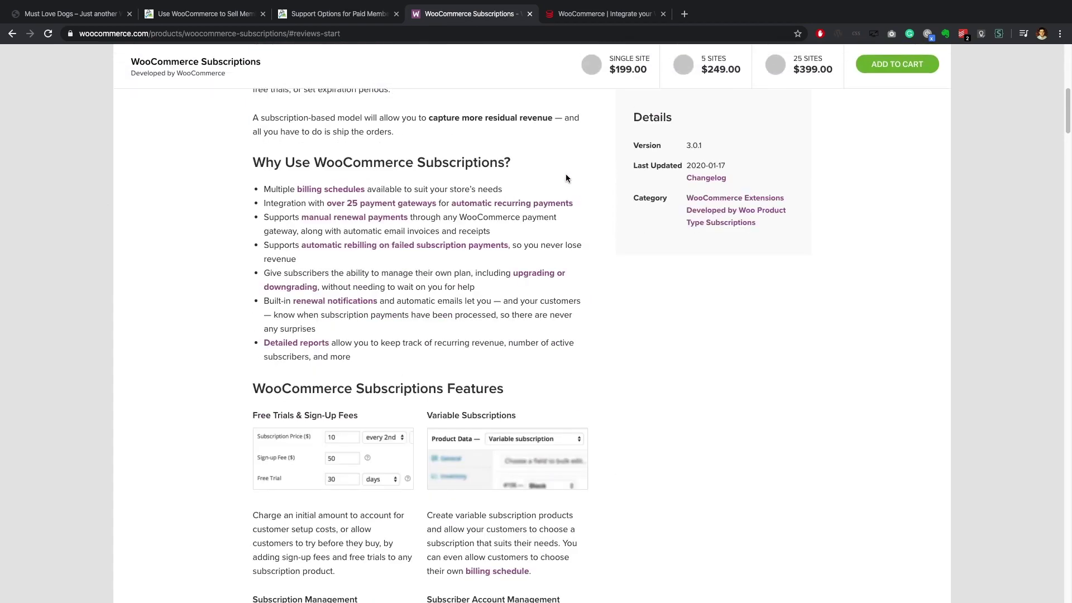
pyautogui.scroll(-1, 565, 176)
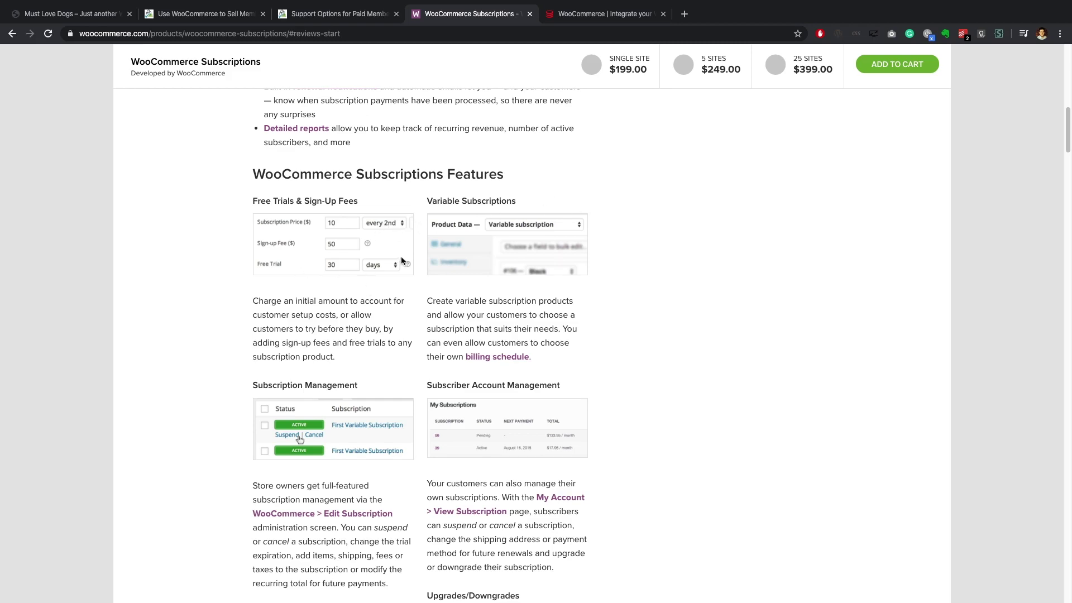
pyautogui.scroll(6, 209, 232)
pyautogui.scroll(8, 207, 232)
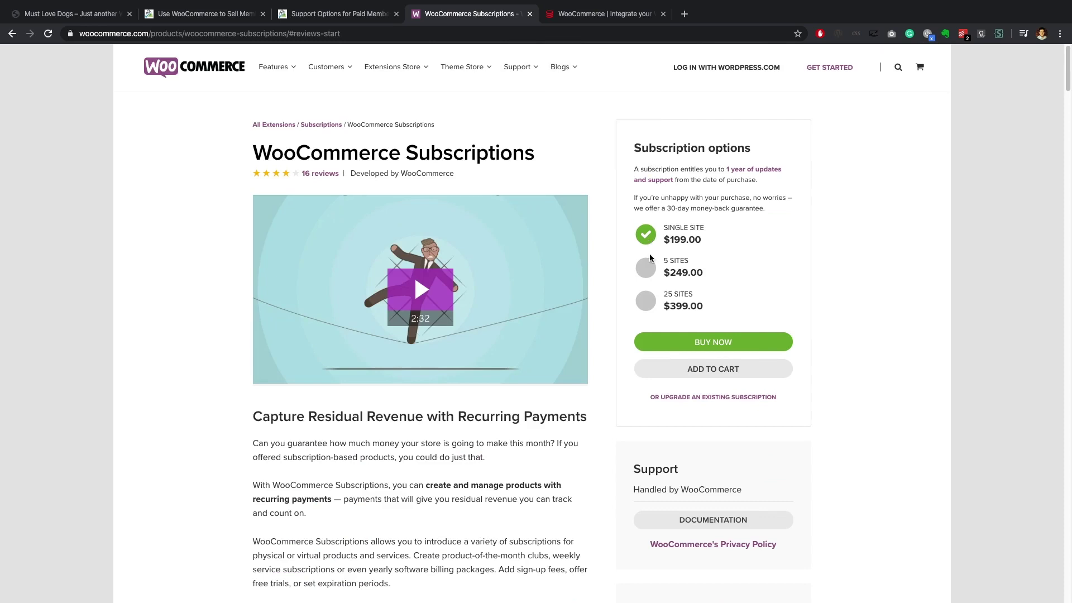
# Try the 5 Sites and 25 Sites subscription options, and set the selection back to Single Site.
pyautogui.click(647, 274)
pyautogui.click(645, 301)
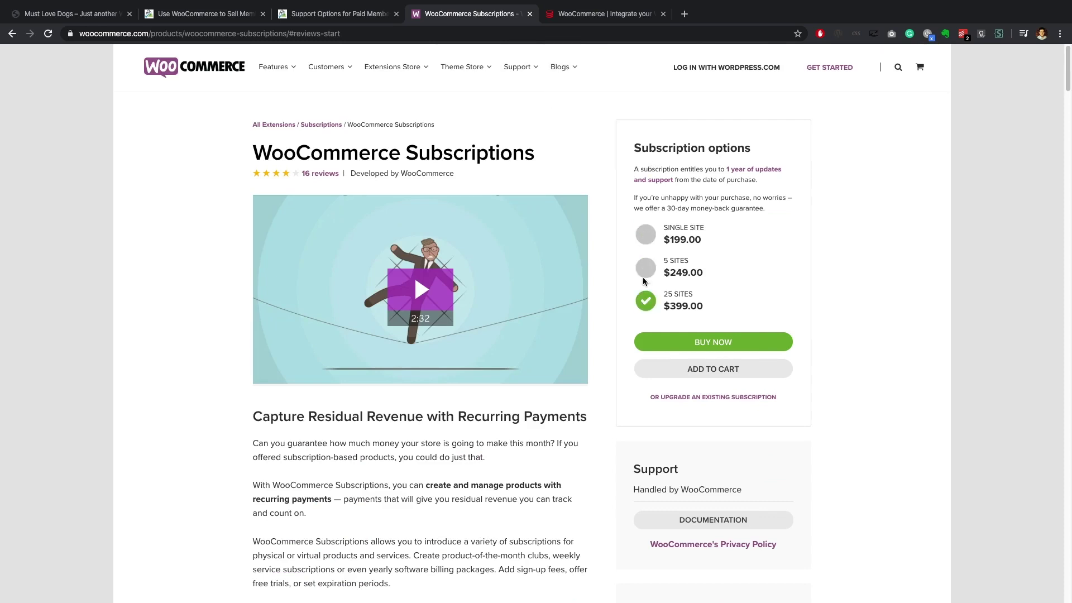
pyautogui.click(646, 235)
# Look over the membership levels on the Must Love Dogs homepage, and view the Paid Memberships Pro support options page.
pyautogui.click(51, 14)
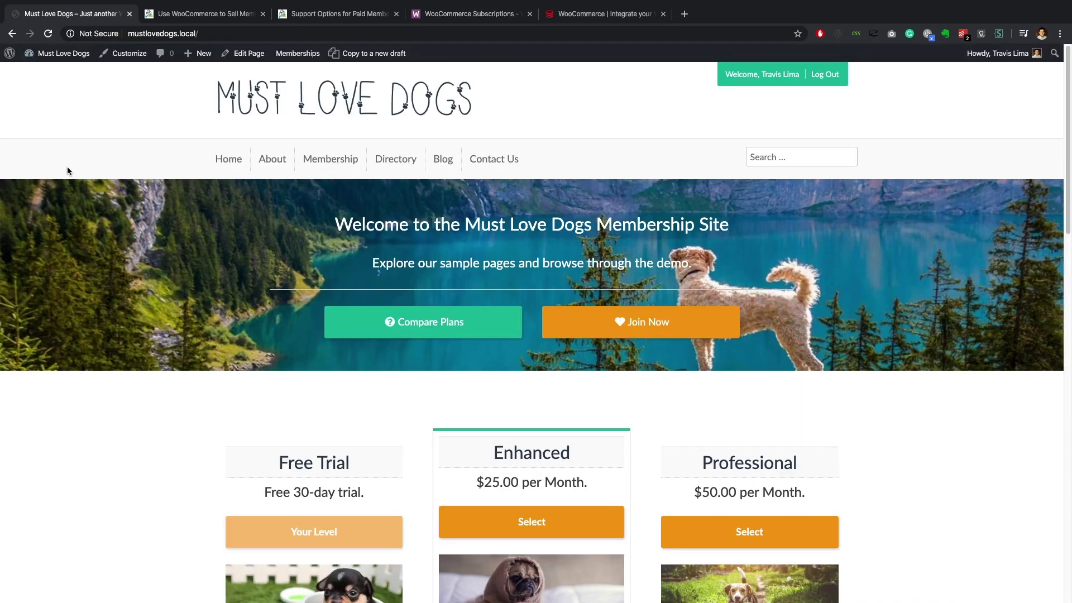
pyautogui.scroll(-1, 67, 166)
pyautogui.scroll(-5, 67, 190)
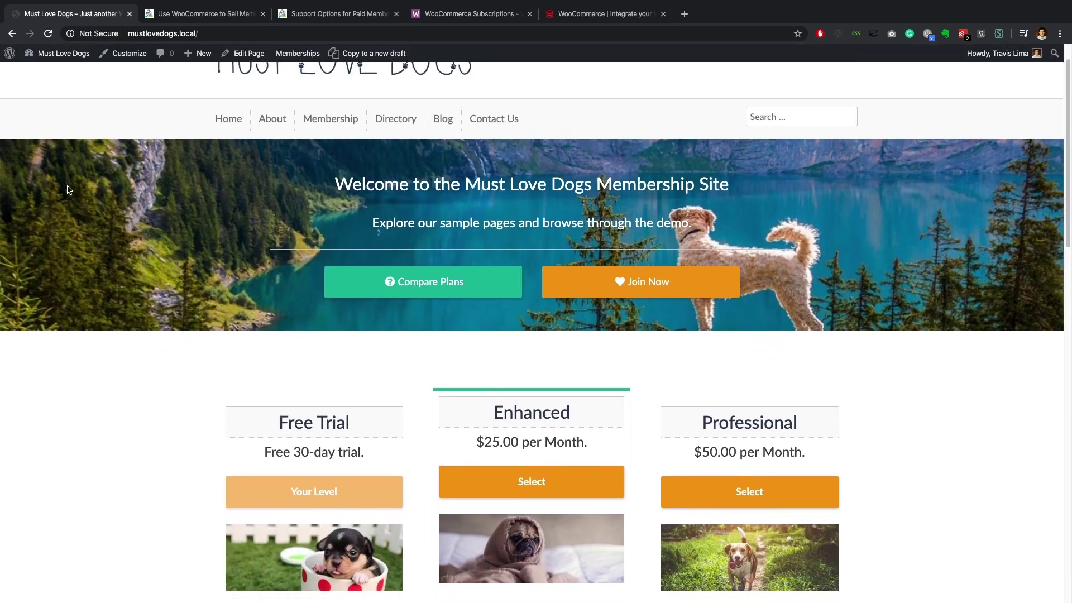
pyautogui.scroll(-10, 68, 190)
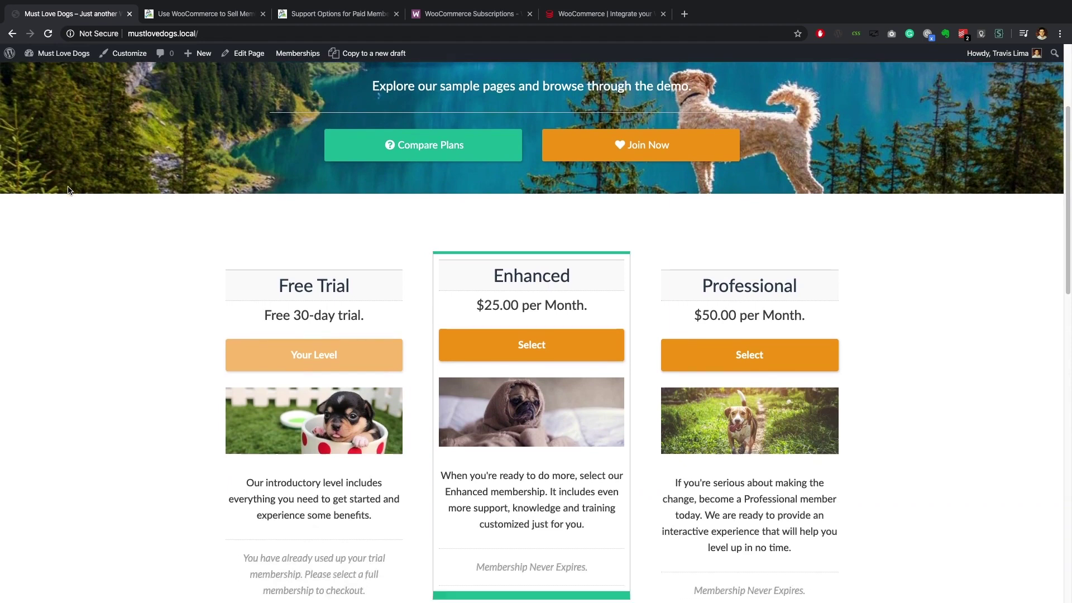
pyautogui.click(357, 14)
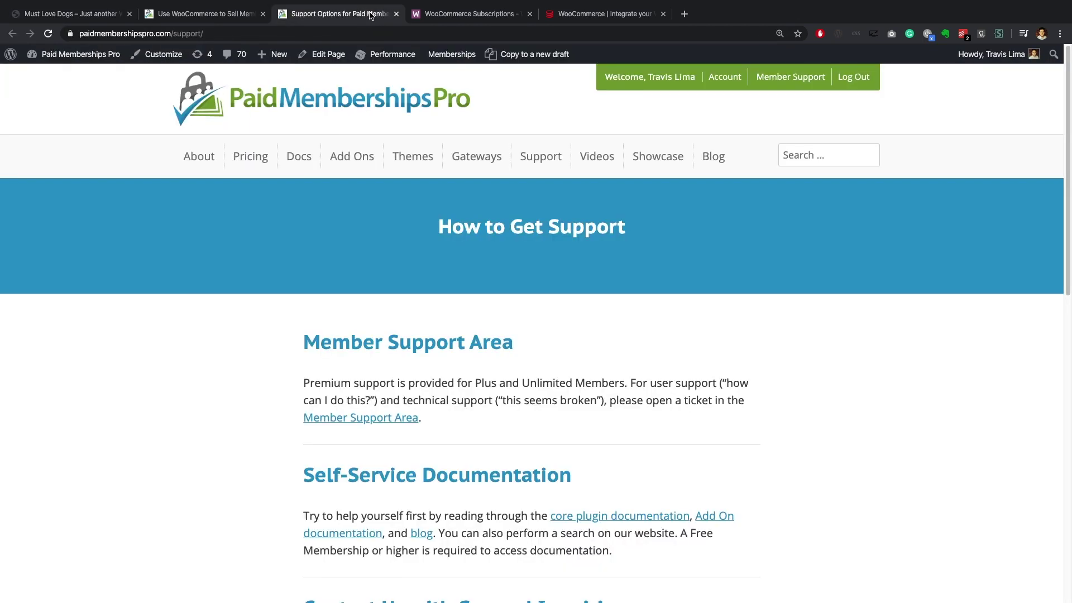
pyautogui.moveTo(491, 158)
# Return to the Must Love Dogs site and open its WordPress admin dashboard.
pyautogui.click(50, 15)
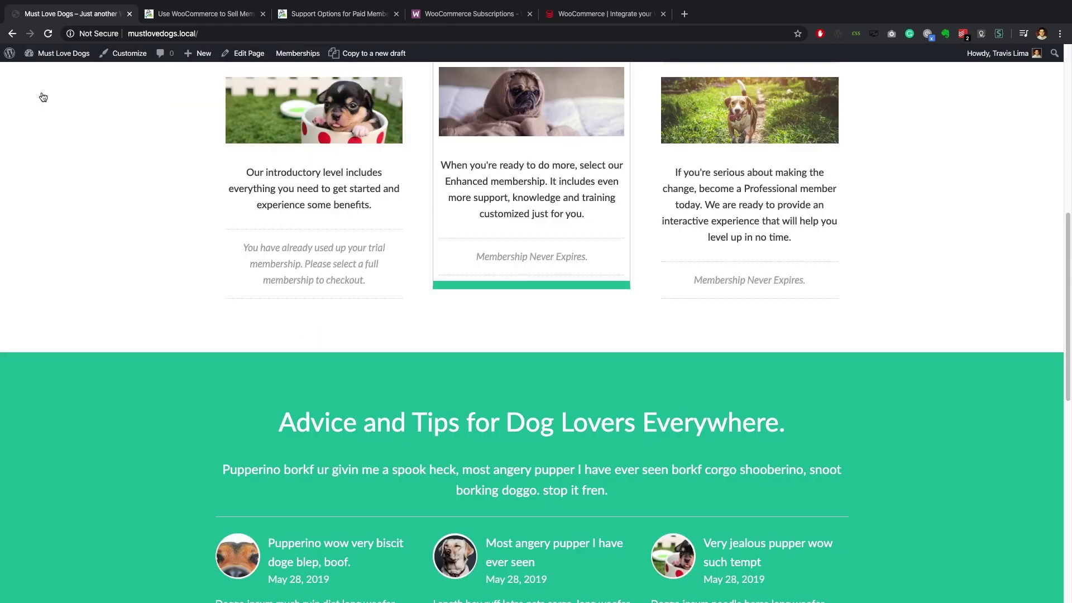
pyautogui.scroll(7, 56, 145)
pyautogui.scroll(2, 63, 191)
pyautogui.moveTo(67, 54)
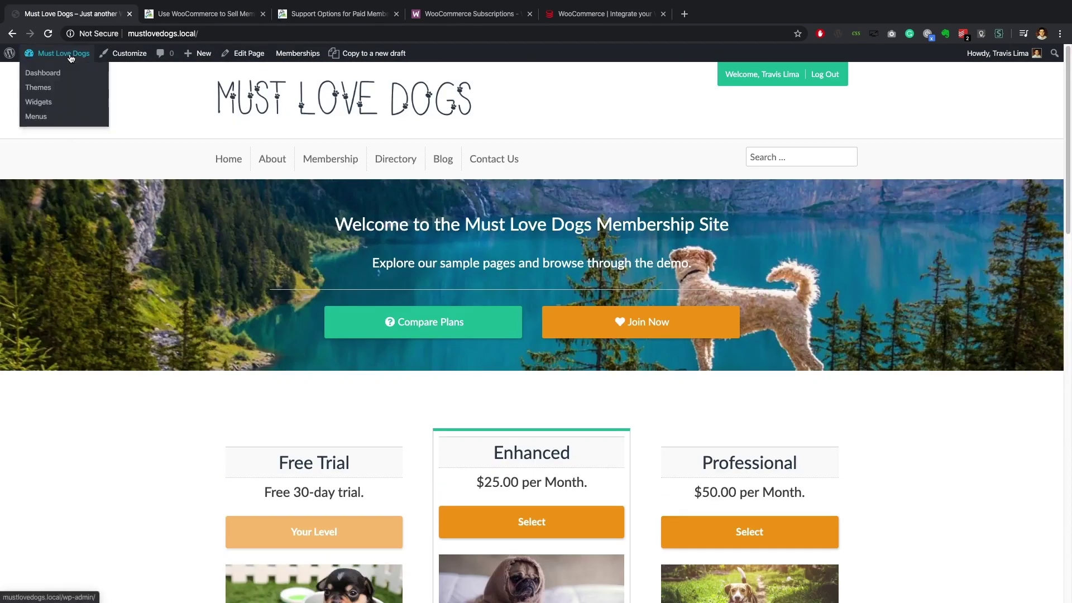
pyautogui.click(49, 73)
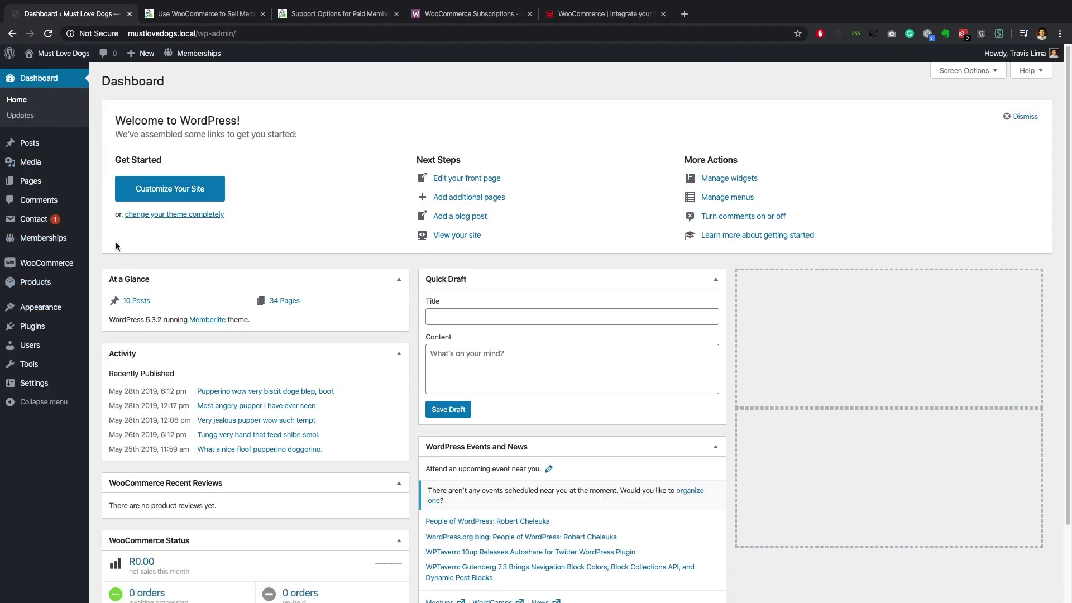
# Look over the dashboard's activity and WooCommerce status summaries, and go back to the site's front end.
pyautogui.scroll(-3, 116, 240)
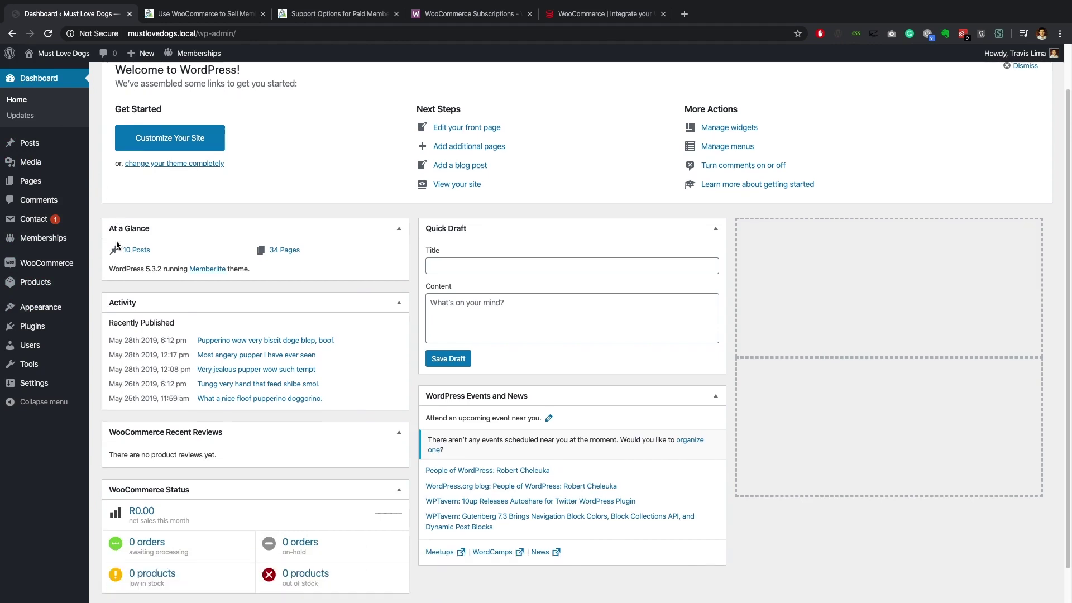
pyautogui.scroll(3, 117, 240)
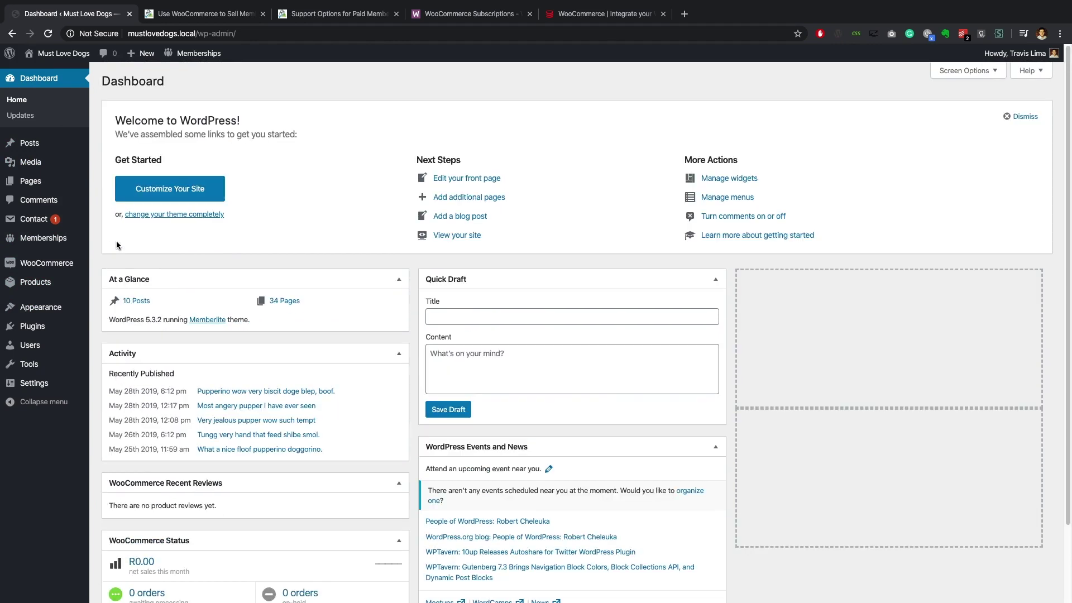
pyautogui.moveTo(41, 54)
pyautogui.click(40, 74)
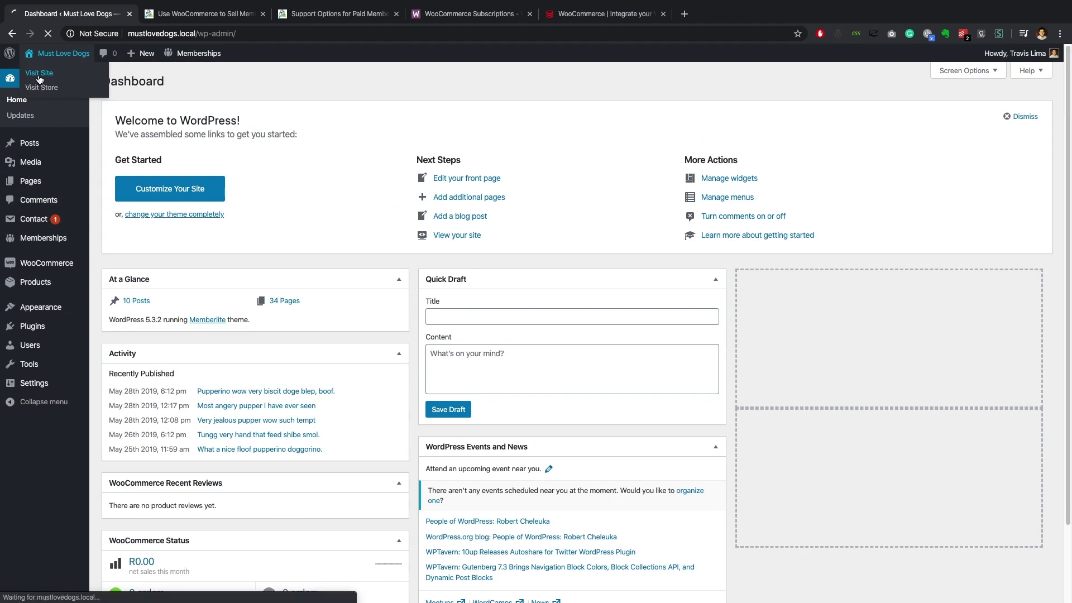